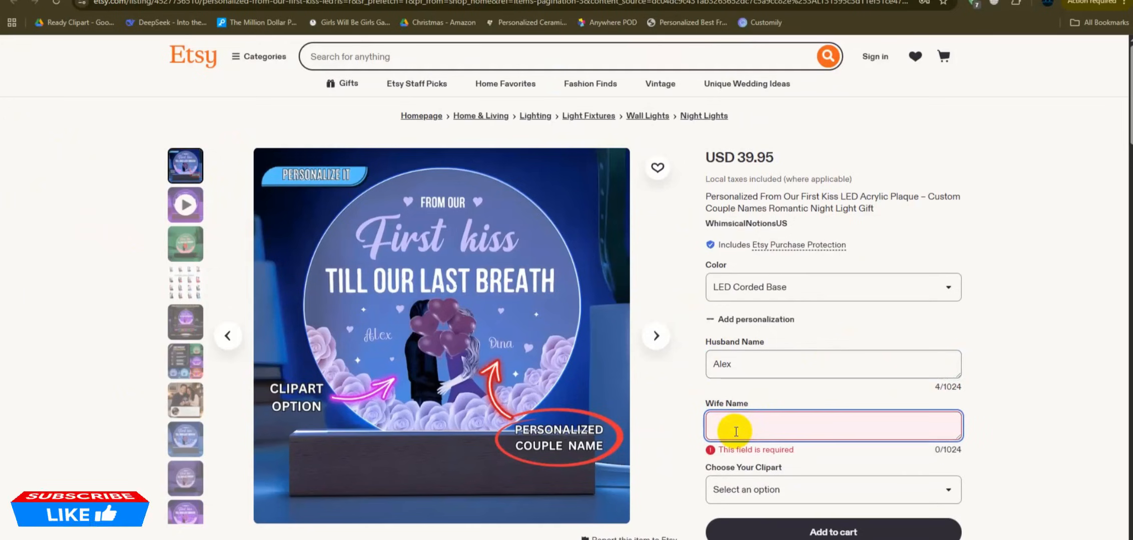
# Step: Fill in the wife's name in the listing's personalization and display the "Choose your clipart" chart image
pyautogui.write('Duna')
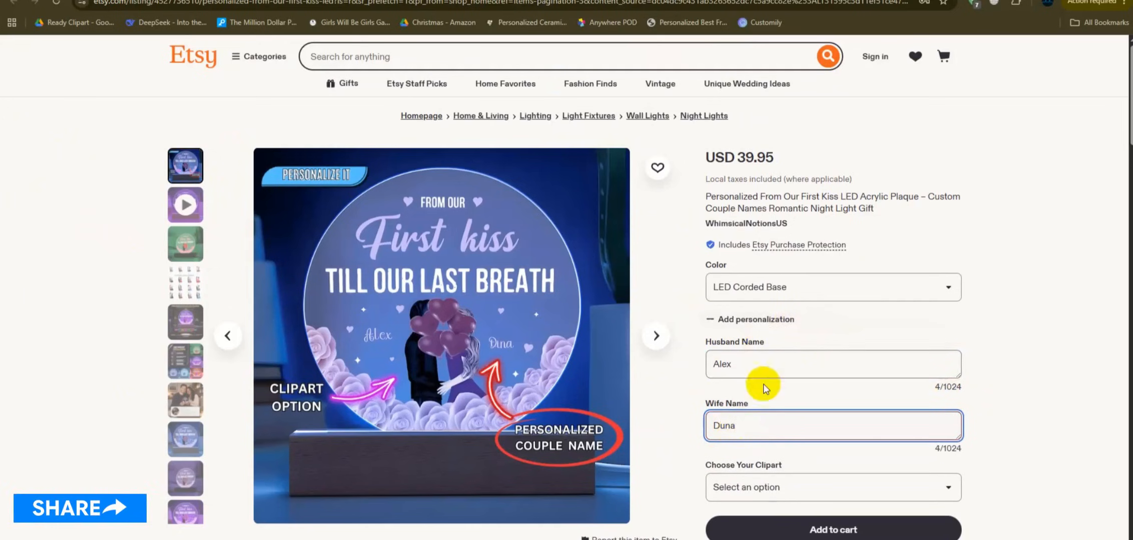
pyautogui.click(775, 487)
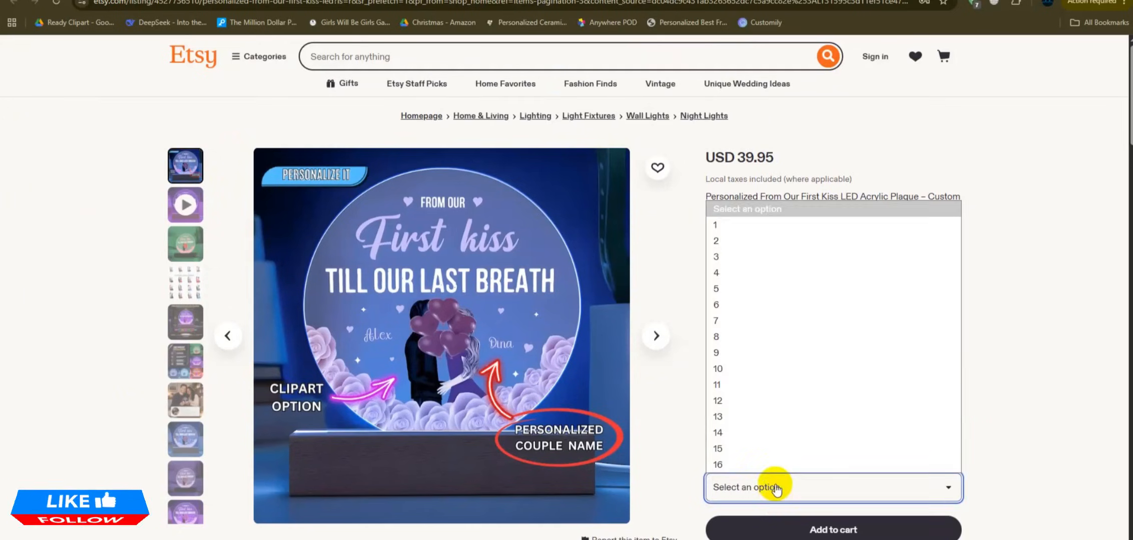
pyautogui.click(133, 302)
pyautogui.click(180, 282)
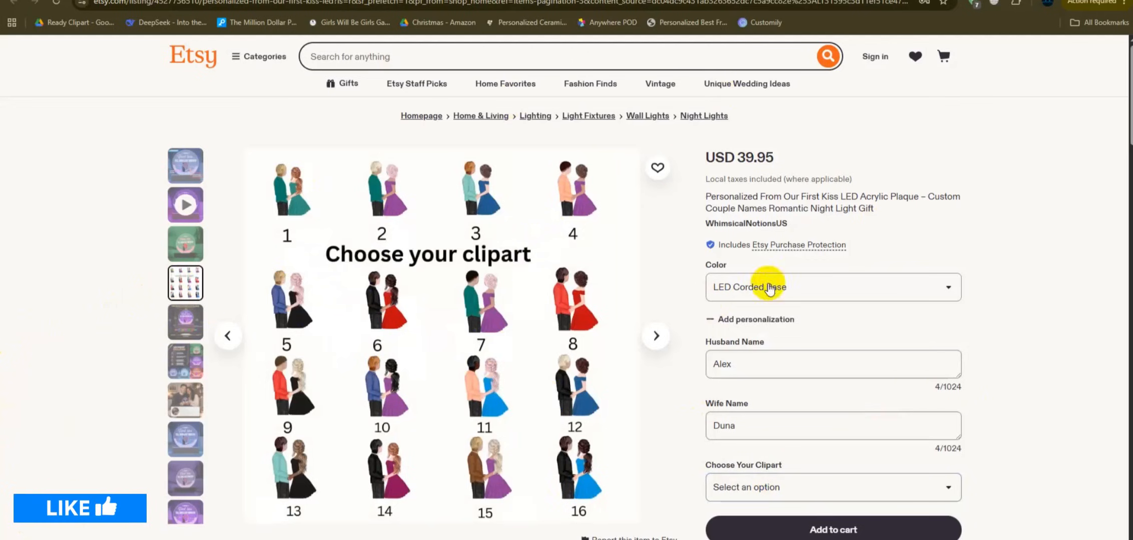
# Step: Choose clipart option 12 for the plaque and change the choice to option 5
pyautogui.click(774, 499)
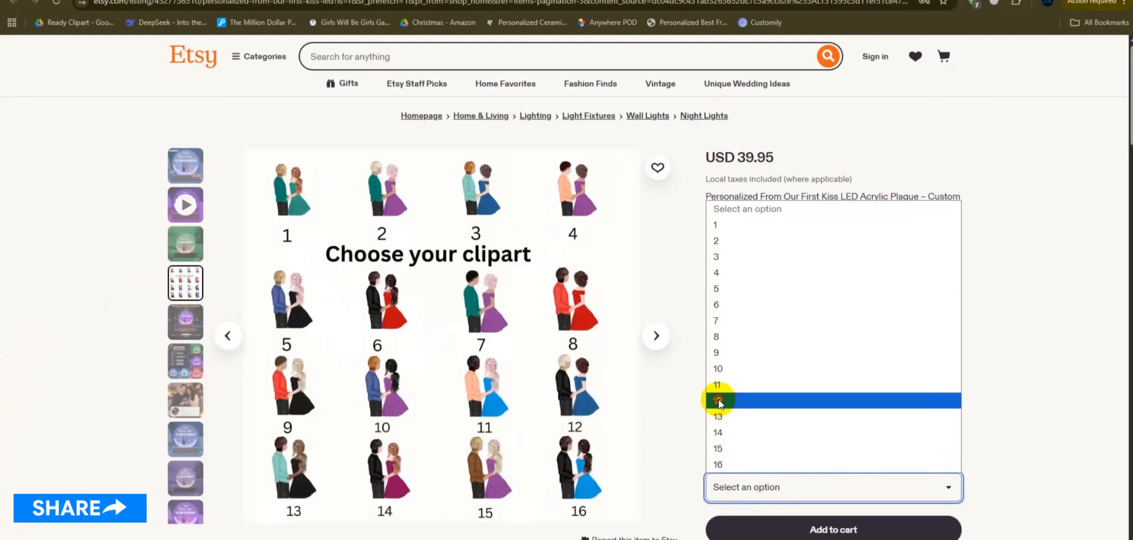
pyautogui.click(715, 398)
pyautogui.click(755, 489)
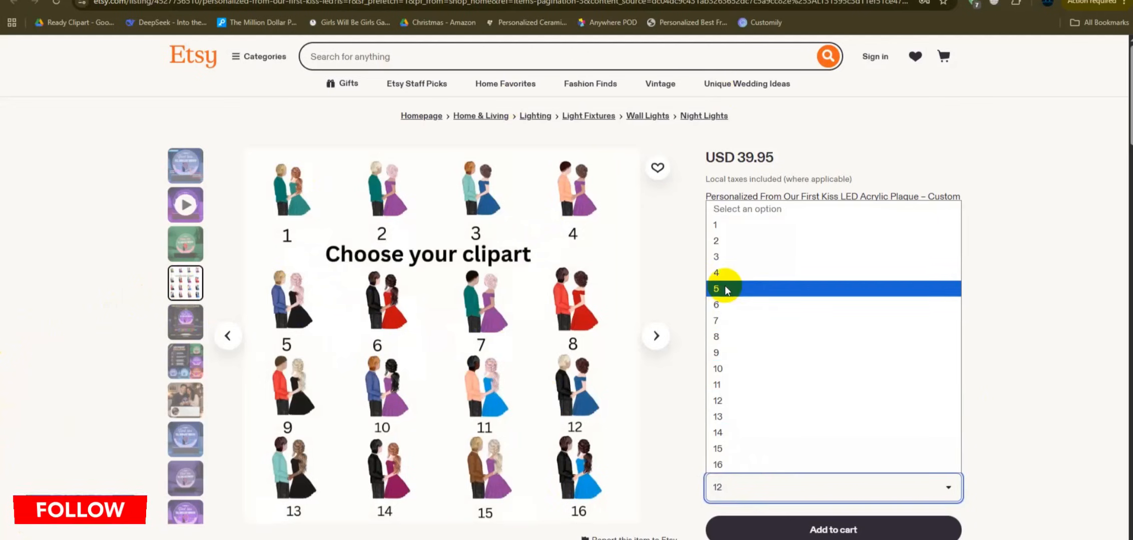
pyautogui.click(711, 292)
# Step: Switch to AnywherePOD and duplicate the Personalized Valentine LED Acrylic Circle Plaque product
pyautogui.scroll(-1, 711, 450)
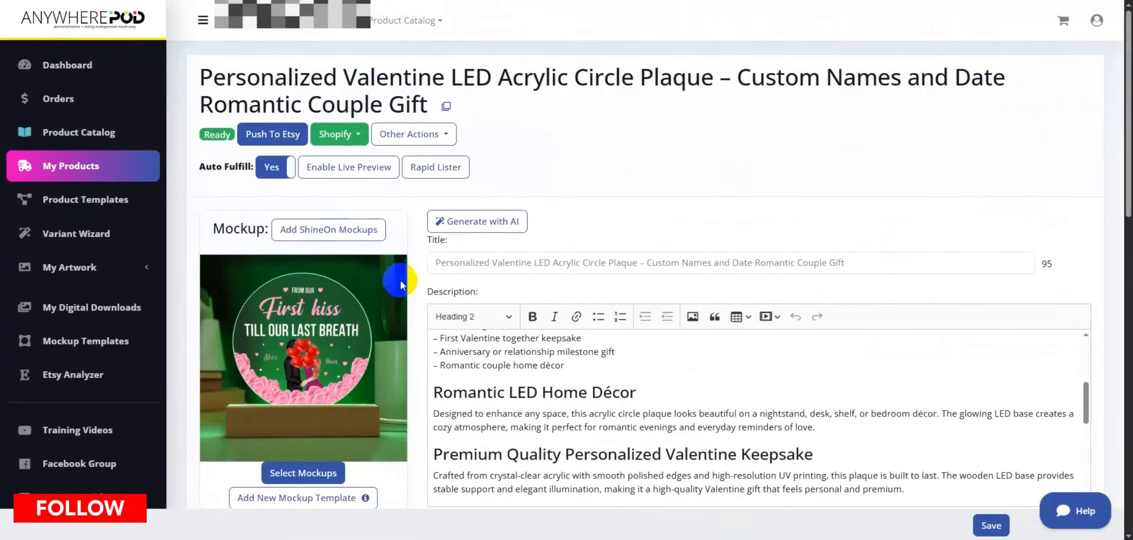
pyautogui.scroll(-3, 400, 283)
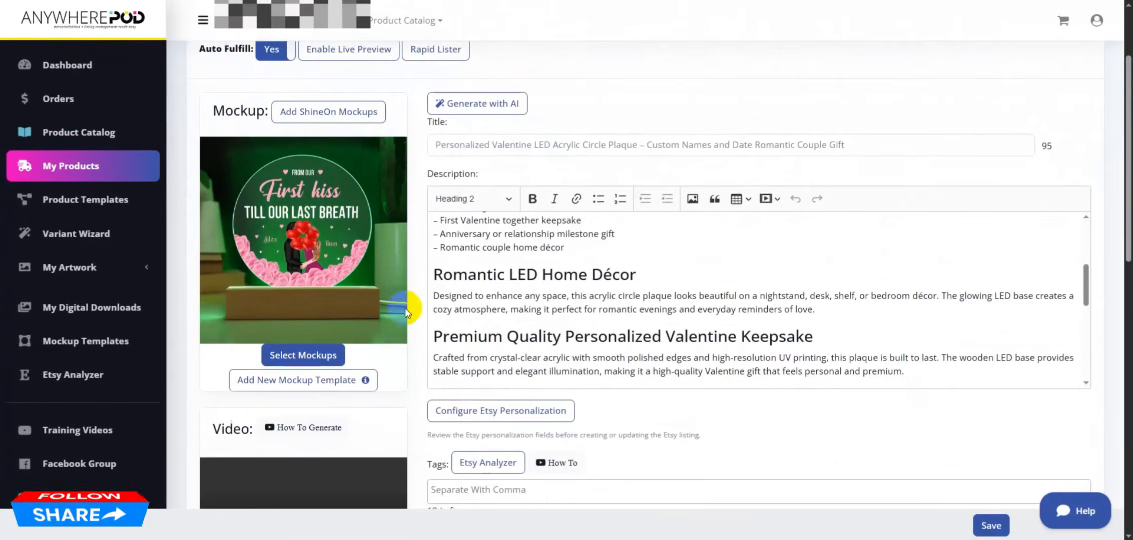
pyautogui.scroll(3, 417, 295)
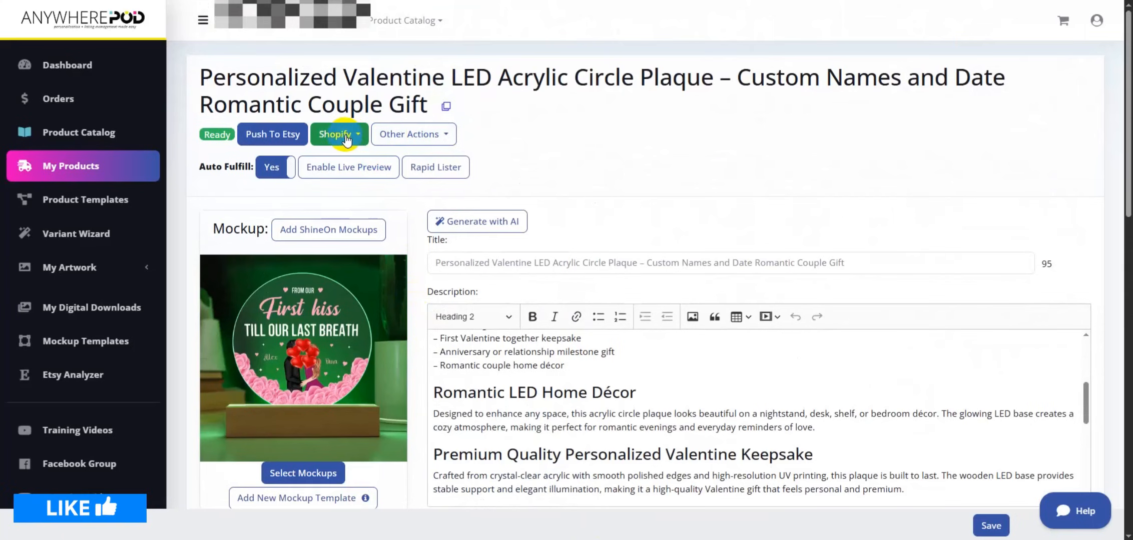
pyautogui.click(441, 133)
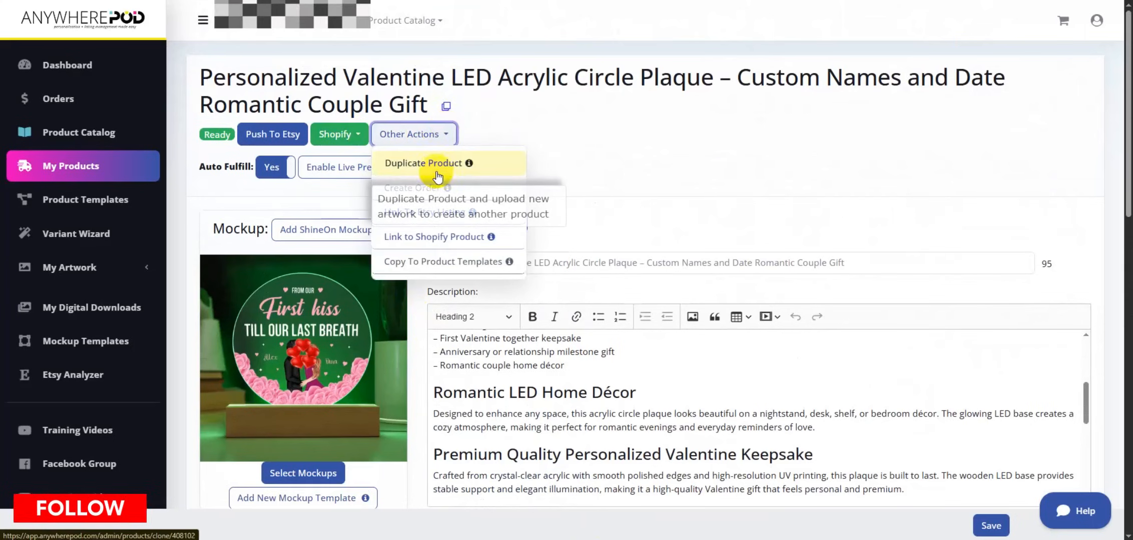
pyautogui.click(561, 188)
pyautogui.click(421, 138)
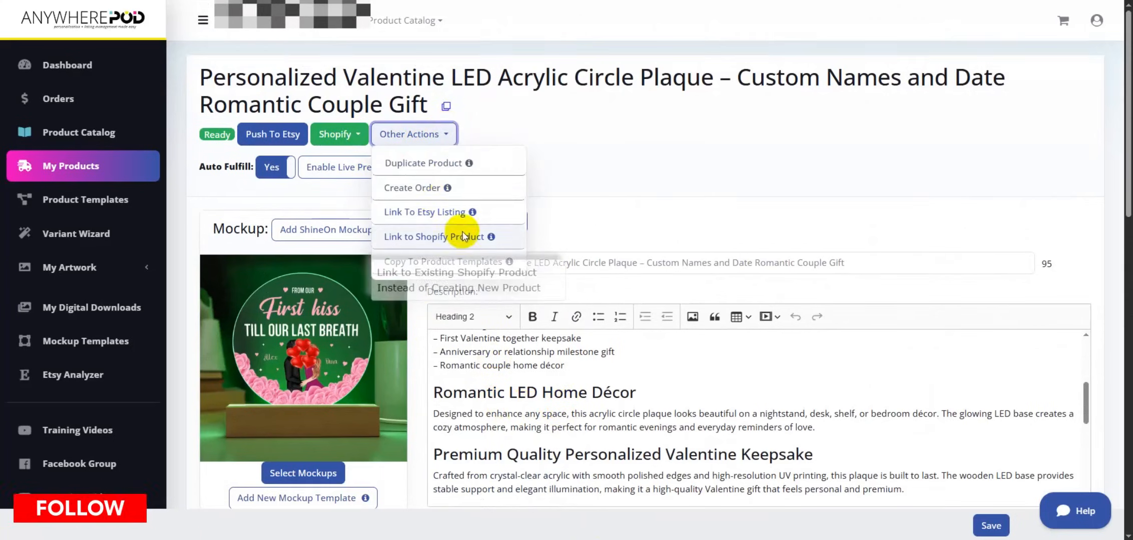
pyautogui.click(442, 172)
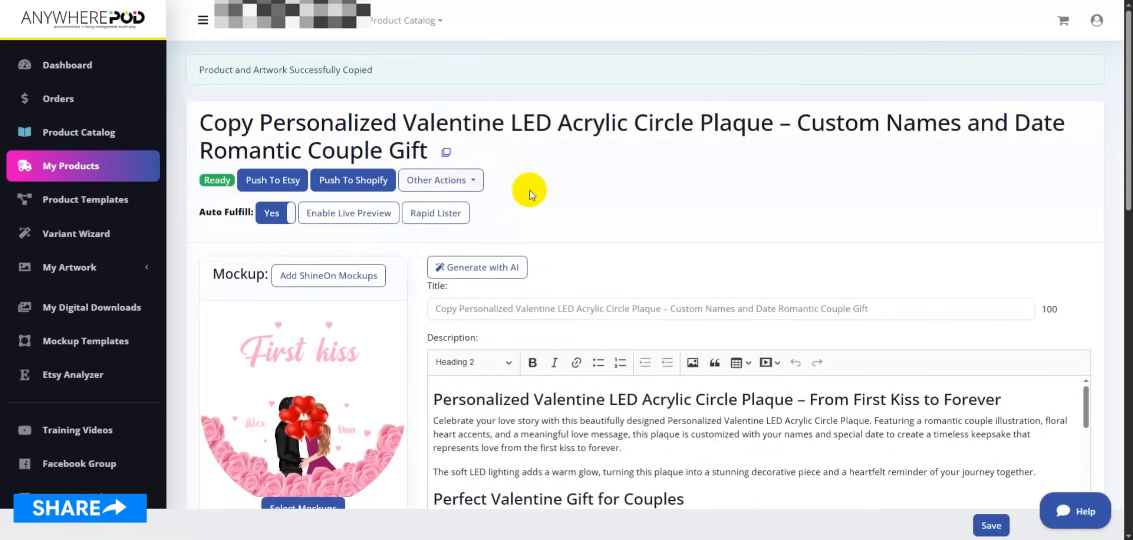
# Step: Open the front artwork of the copied plaque product for editing
pyautogui.scroll(-1, 533, 188)
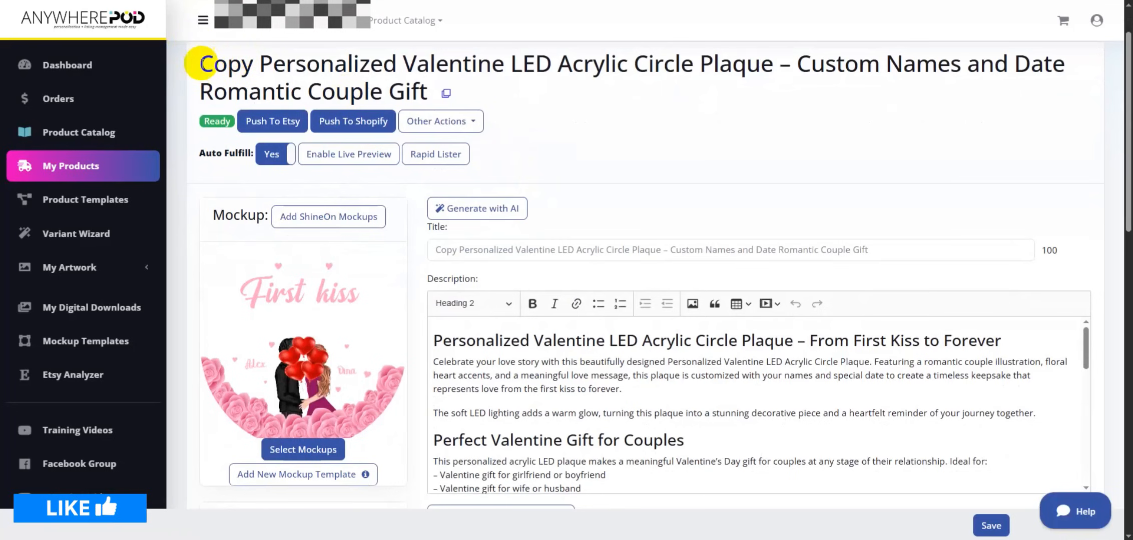
pyautogui.scroll(-3, 319, 240)
pyautogui.scroll(2, 292, 332)
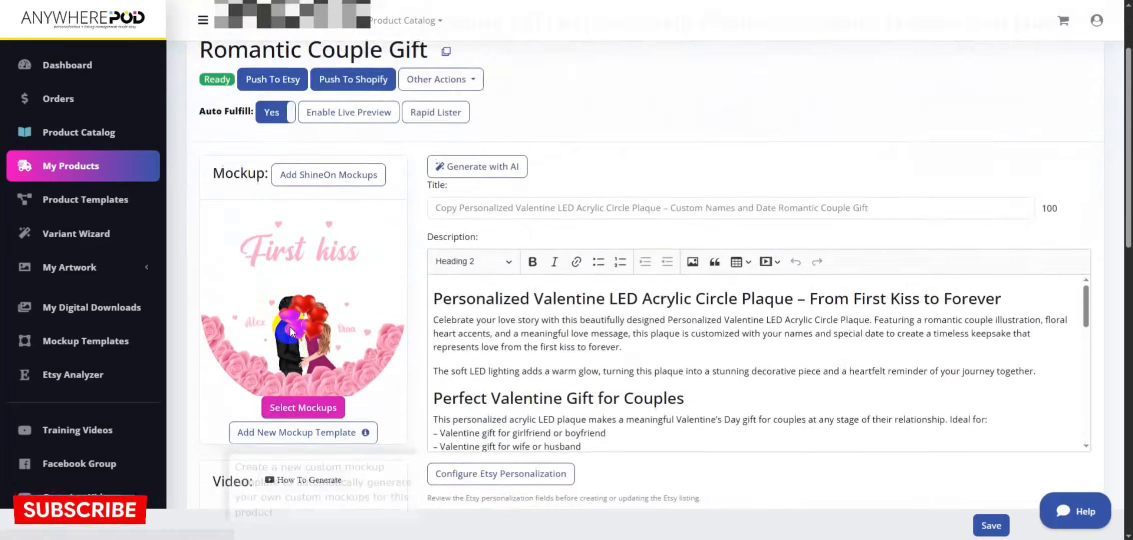
pyautogui.scroll(1, 292, 332)
pyautogui.scroll(-10, 290, 372)
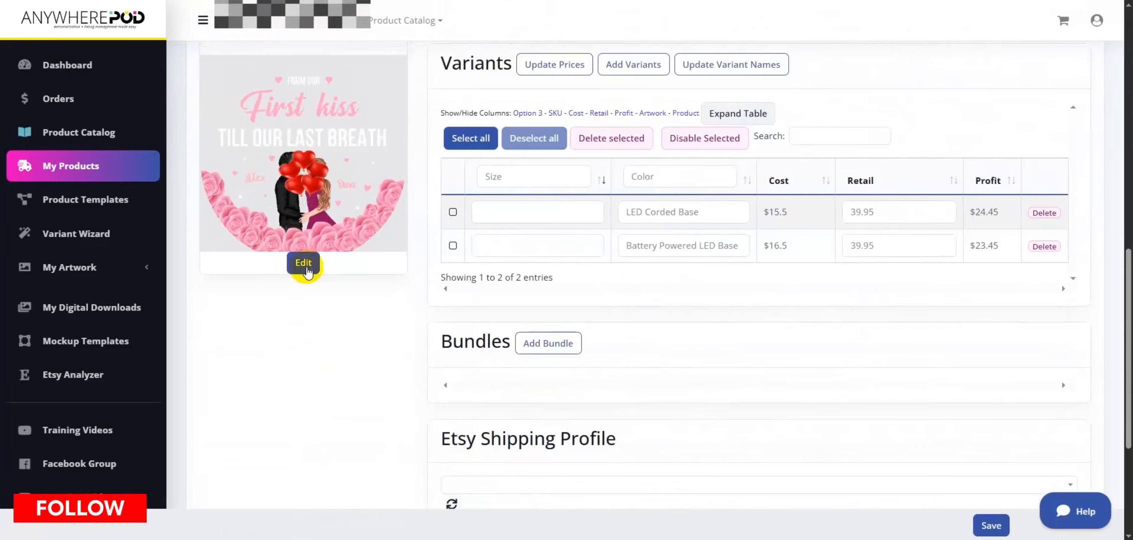
pyautogui.click(304, 263)
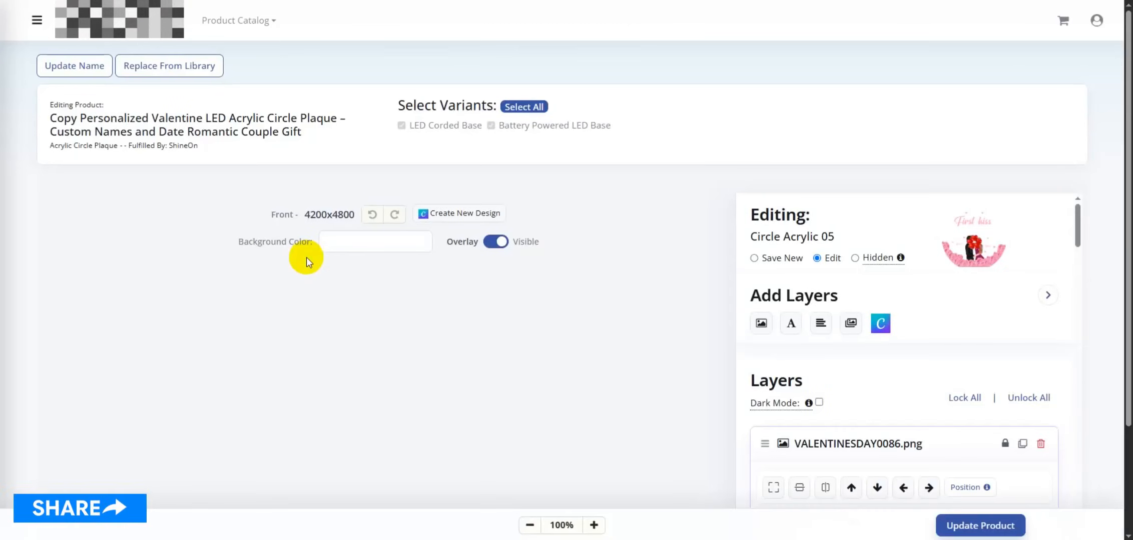
# Step: Set the Circle Acrylic 05 artwork to Save New mode and review its layers
pyautogui.scroll(-3, 441, 324)
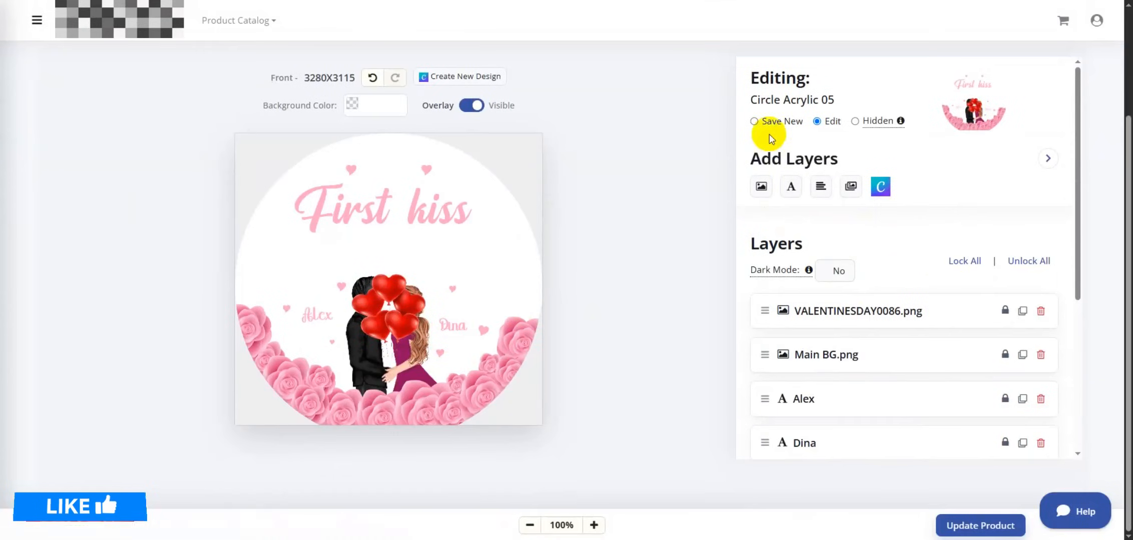
pyautogui.scroll(-2, 850, 354)
pyautogui.scroll(2, 859, 357)
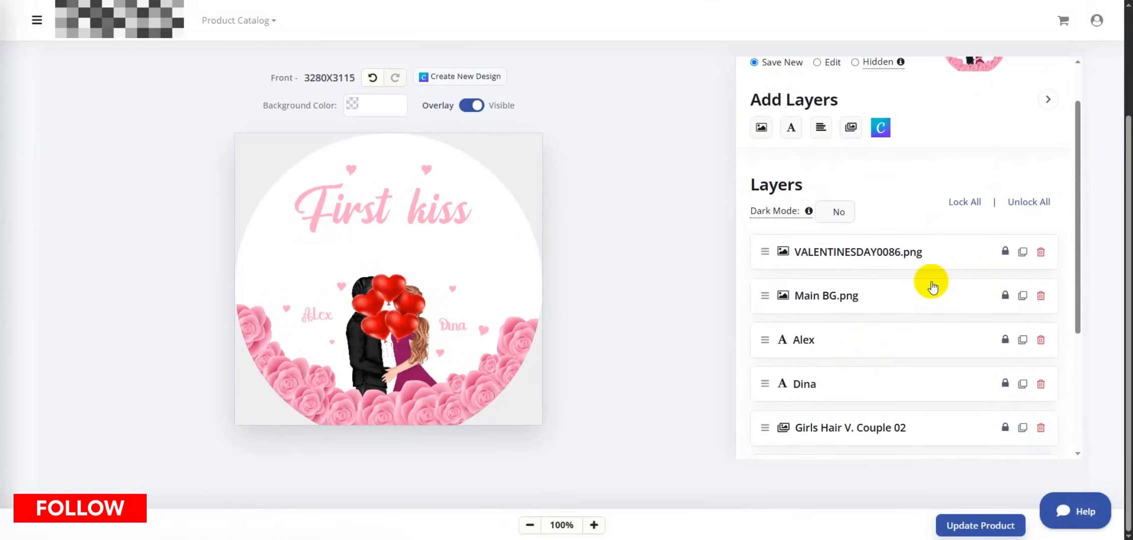
pyautogui.scroll(-2, 923, 286)
pyautogui.scroll(2, 1018, 327)
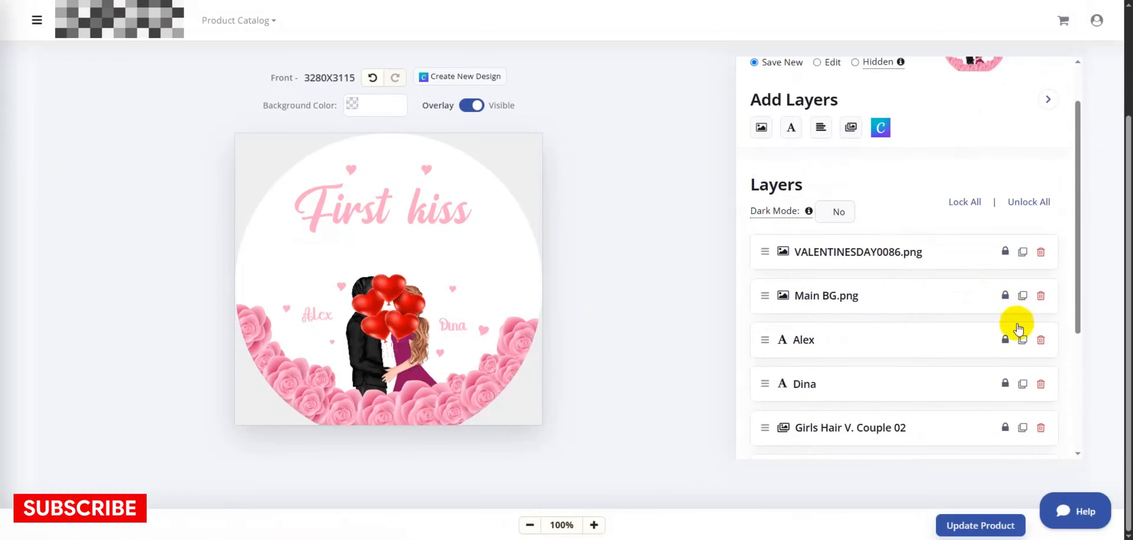
# Step: Delete both name text layers, the Main BG.png layer and the VALENTINESDAY0086.png layer from the artwork
pyautogui.click(1040, 340)
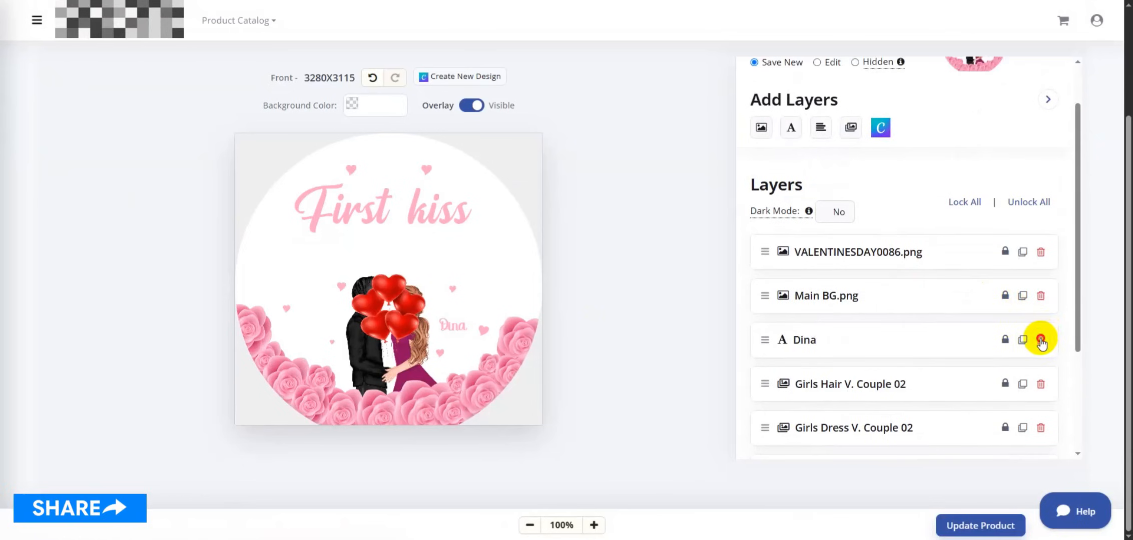
pyautogui.click(1040, 340)
pyautogui.click(1040, 296)
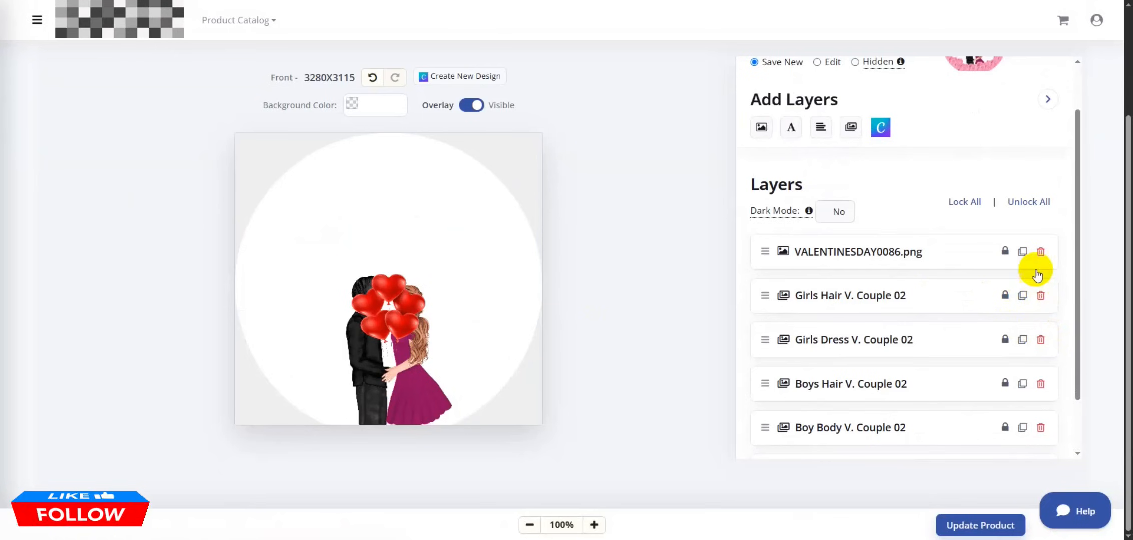
pyautogui.scroll(-1, 1041, 257)
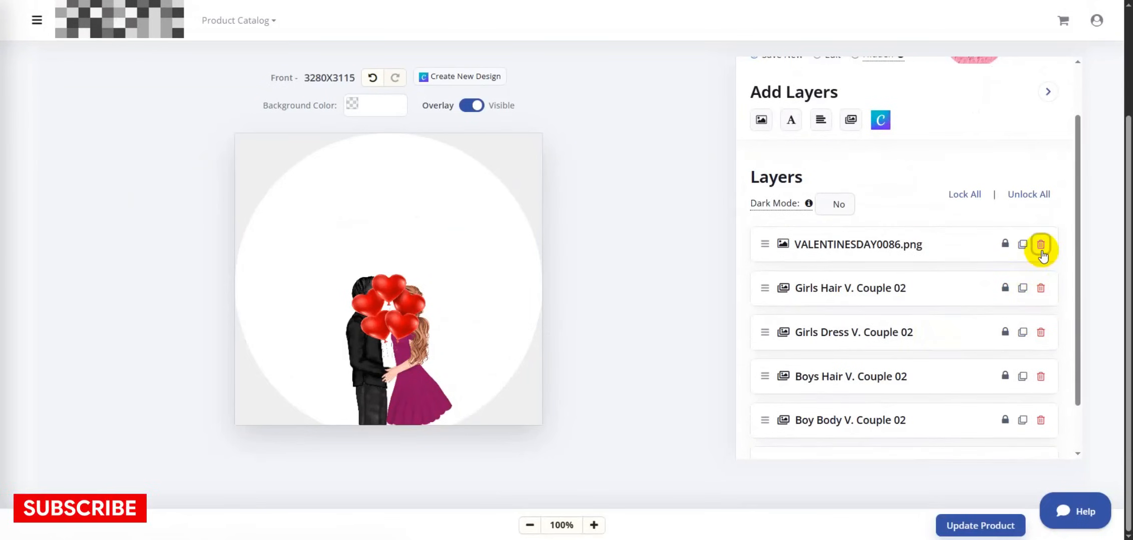
pyautogui.click(1040, 245)
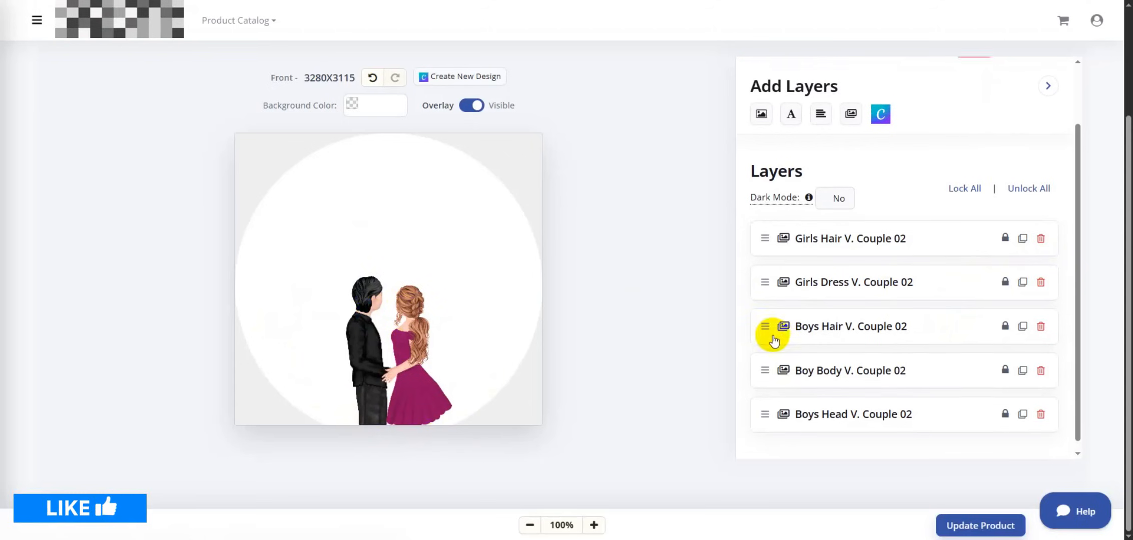
# Step: Set the Girls Hair V. Couple 02 layer to option 01
pyautogui.scroll(-2, 766, 329)
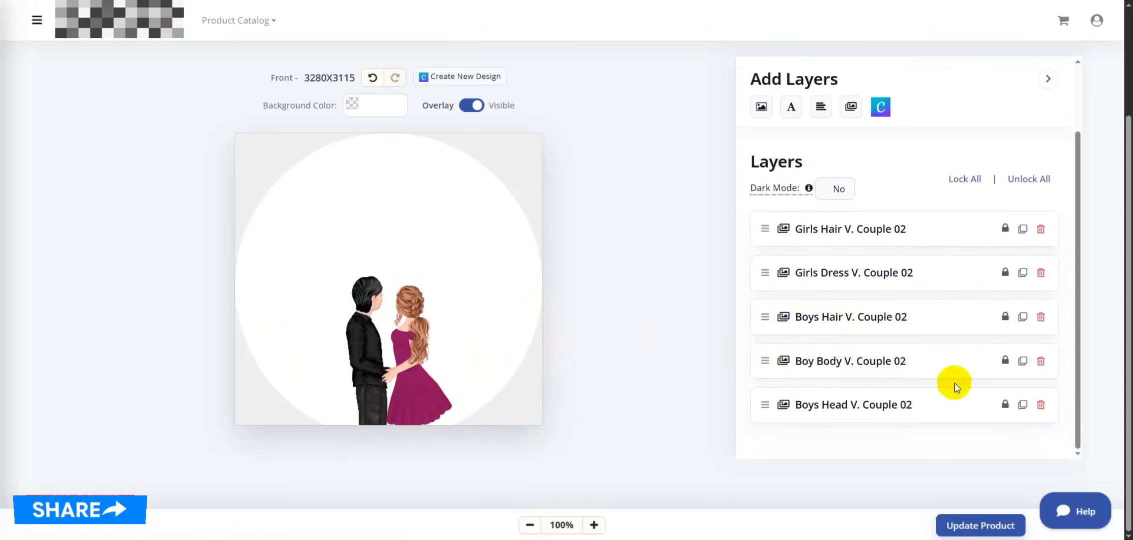
pyautogui.click(802, 329)
pyautogui.scroll(-3, 809, 321)
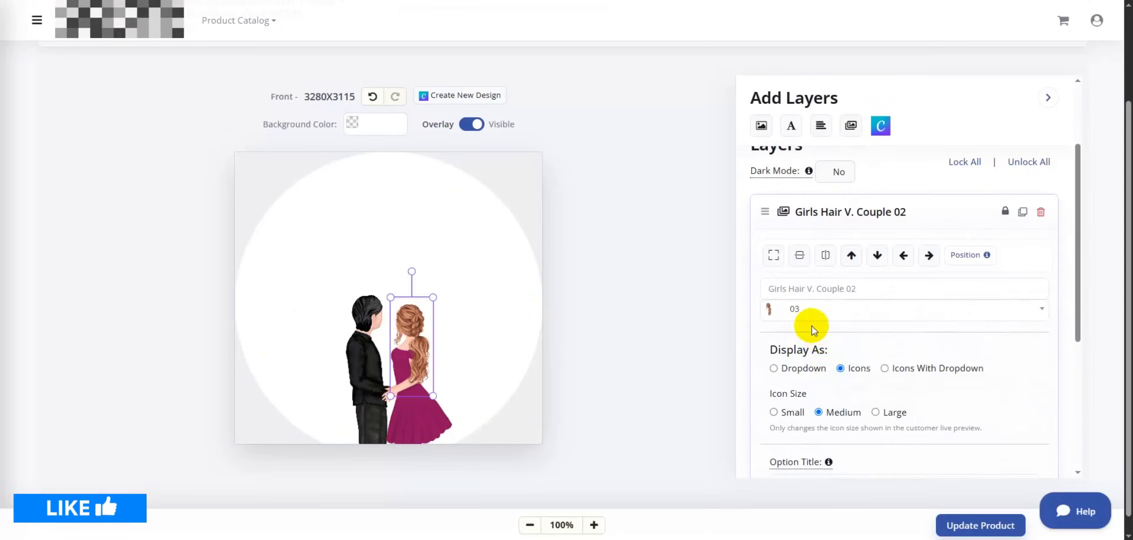
pyautogui.click(810, 310)
pyautogui.click(812, 386)
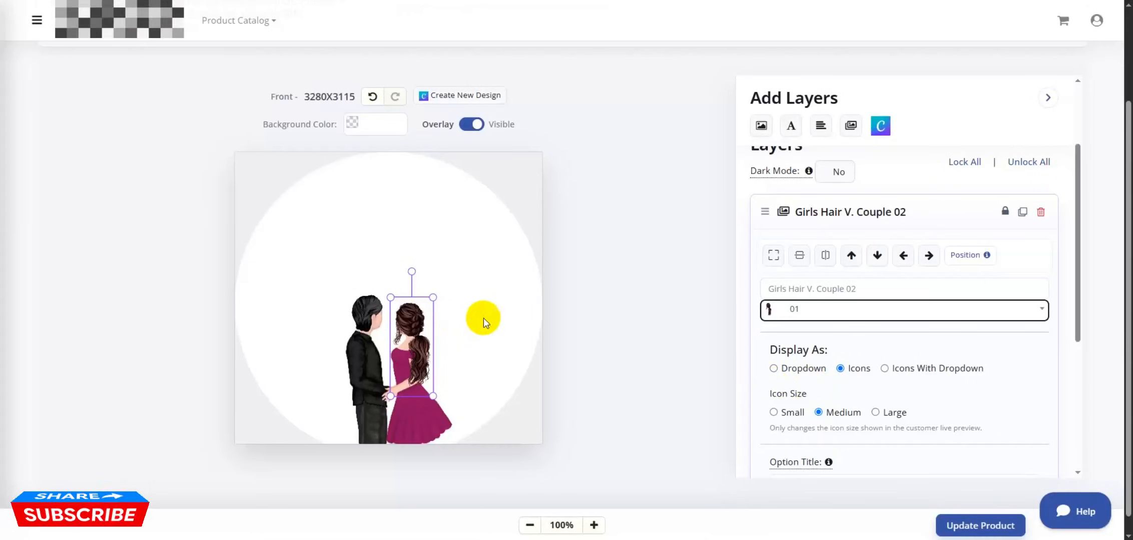
# Step: Try options 10 and 08 on the Girls Dress V. Couple 02 layer and settle on option 12
pyautogui.scroll(-3, 835, 303)
pyautogui.click(818, 367)
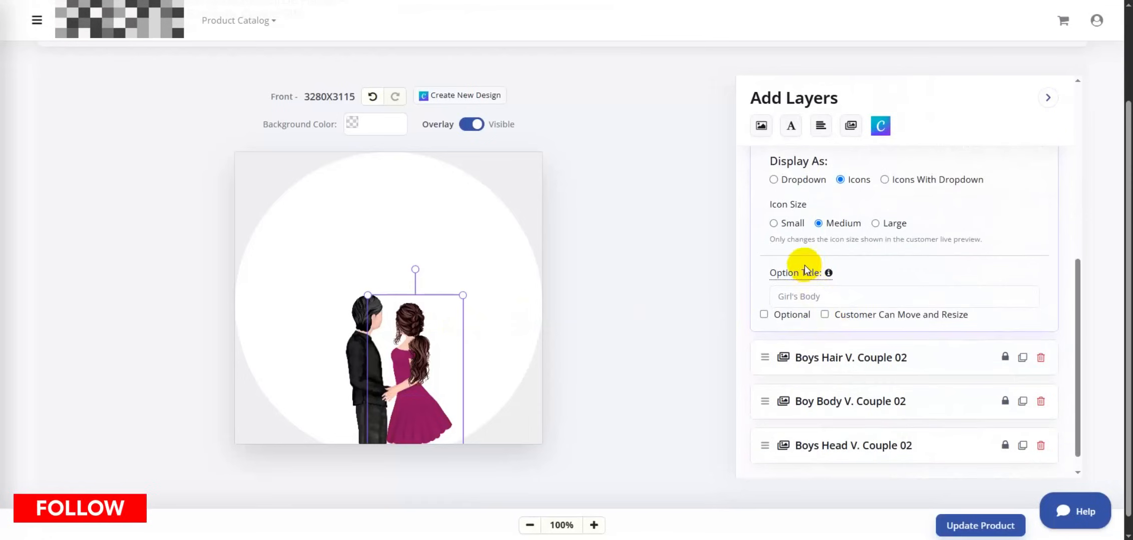
pyautogui.click(791, 180)
pyautogui.scroll(-3, 811, 260)
pyautogui.click(808, 294)
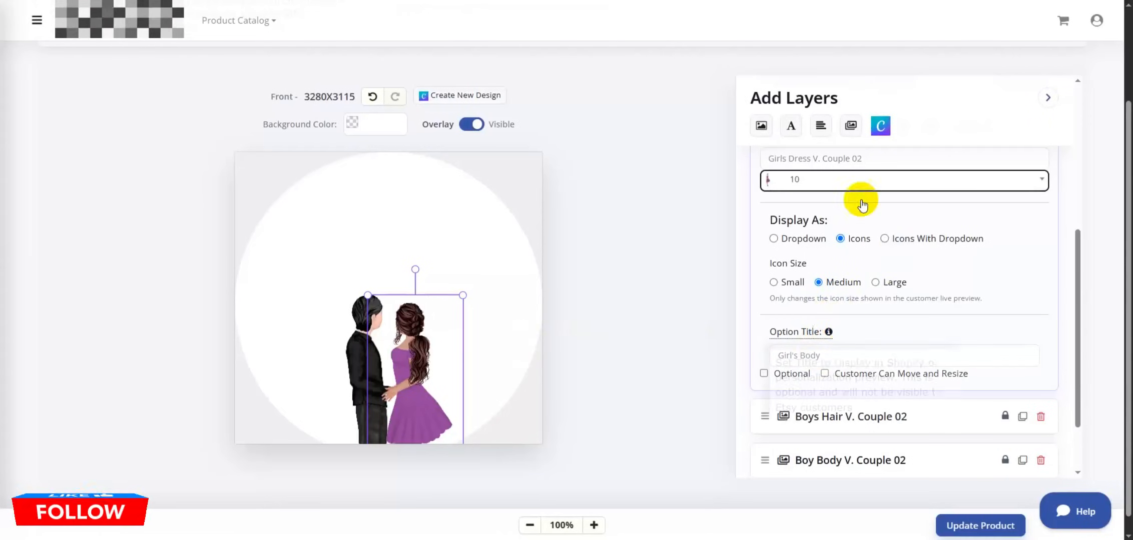
pyautogui.click(859, 188)
pyautogui.click(829, 247)
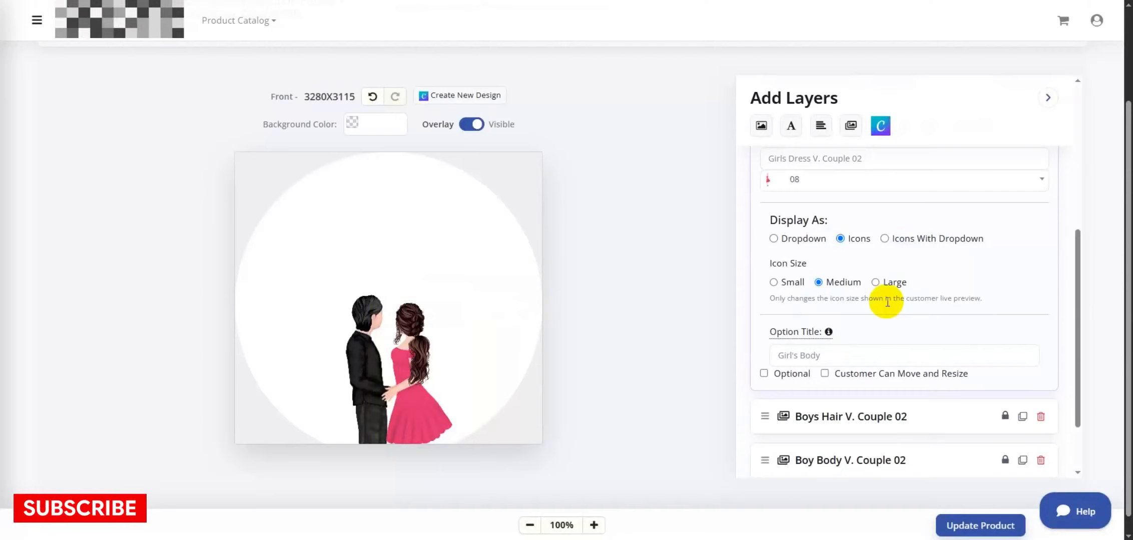
pyautogui.scroll(1, 886, 296)
pyautogui.click(814, 237)
pyautogui.scroll(-2, 797, 373)
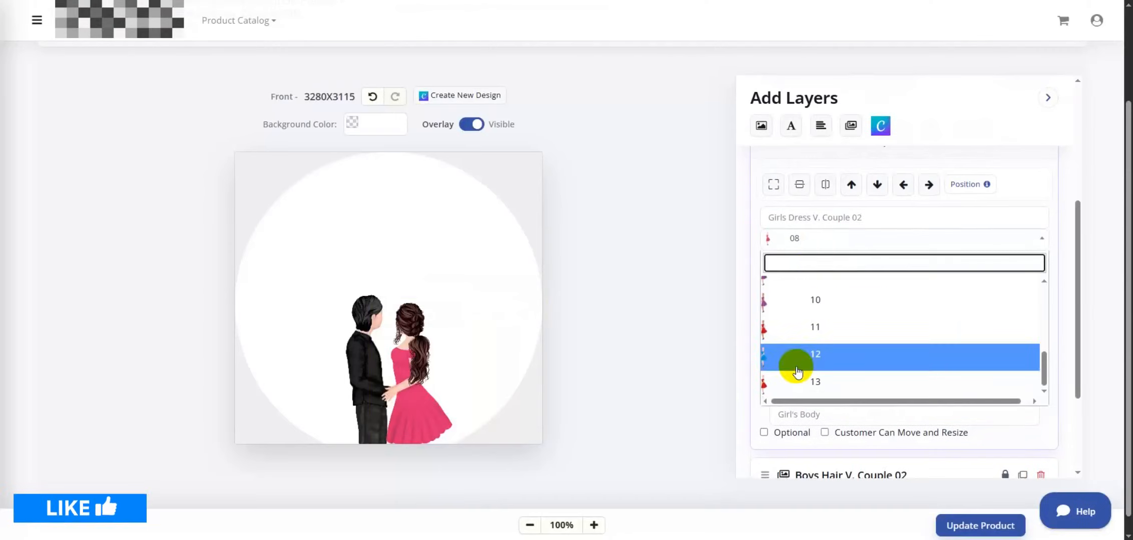
pyautogui.click(797, 373)
# Step: Try options 07 and 06 on the Boys Hair V. Couple 02 layer and settle on option 10
pyautogui.scroll(-3, 826, 290)
pyautogui.scroll(1, 803, 339)
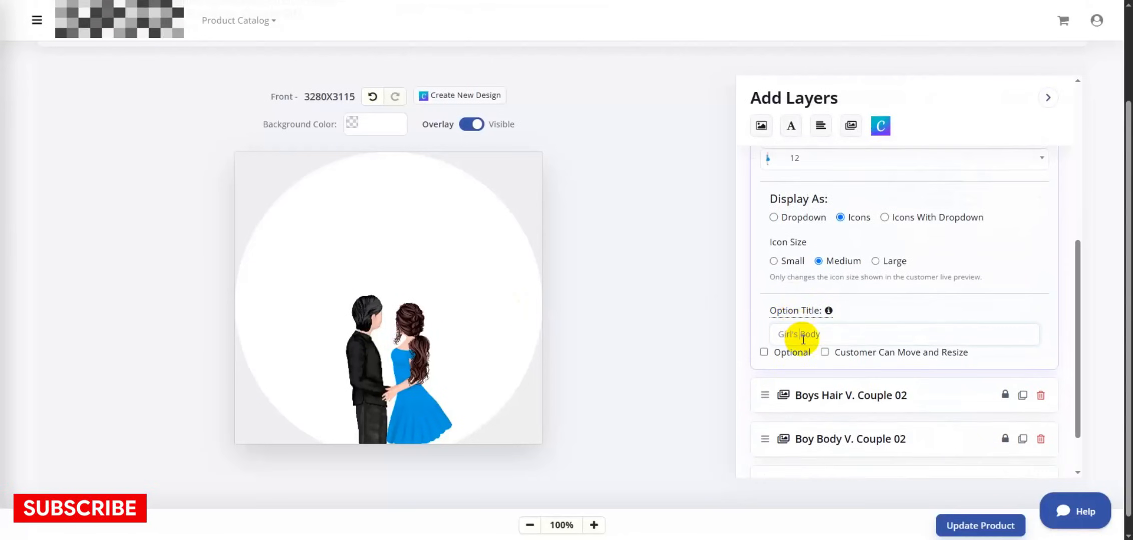
pyautogui.scroll(2, 817, 320)
pyautogui.scroll(-3, 823, 325)
pyautogui.click(836, 337)
pyautogui.scroll(2, 836, 337)
pyautogui.click(813, 265)
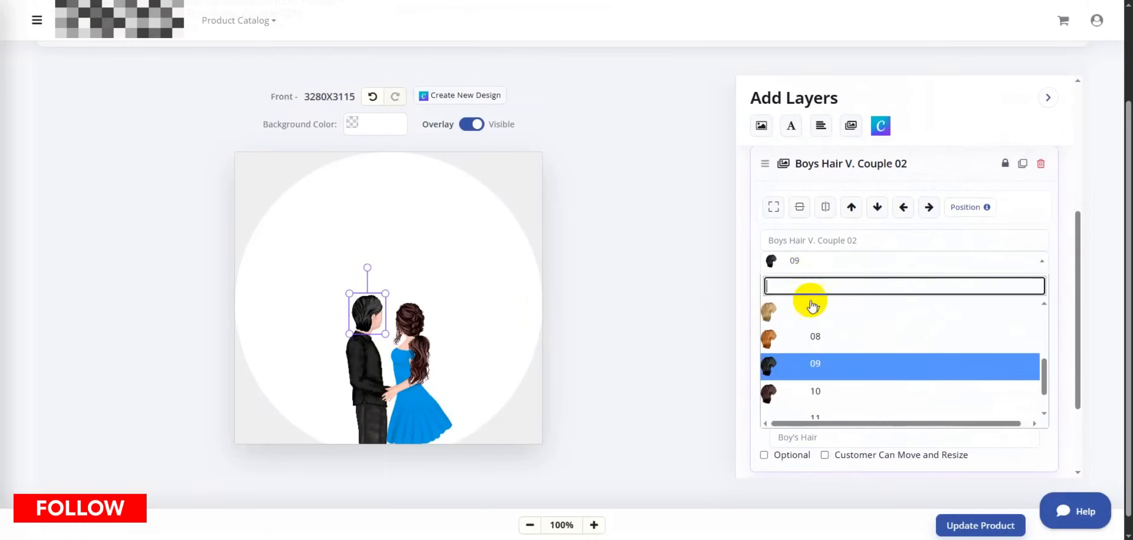
pyautogui.click(812, 308)
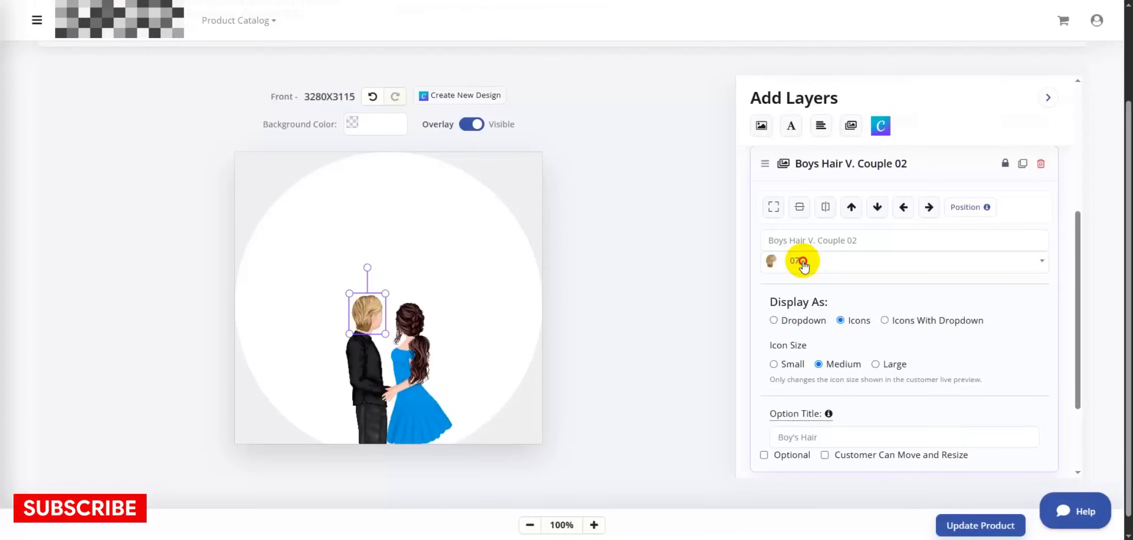
pyautogui.click(801, 260)
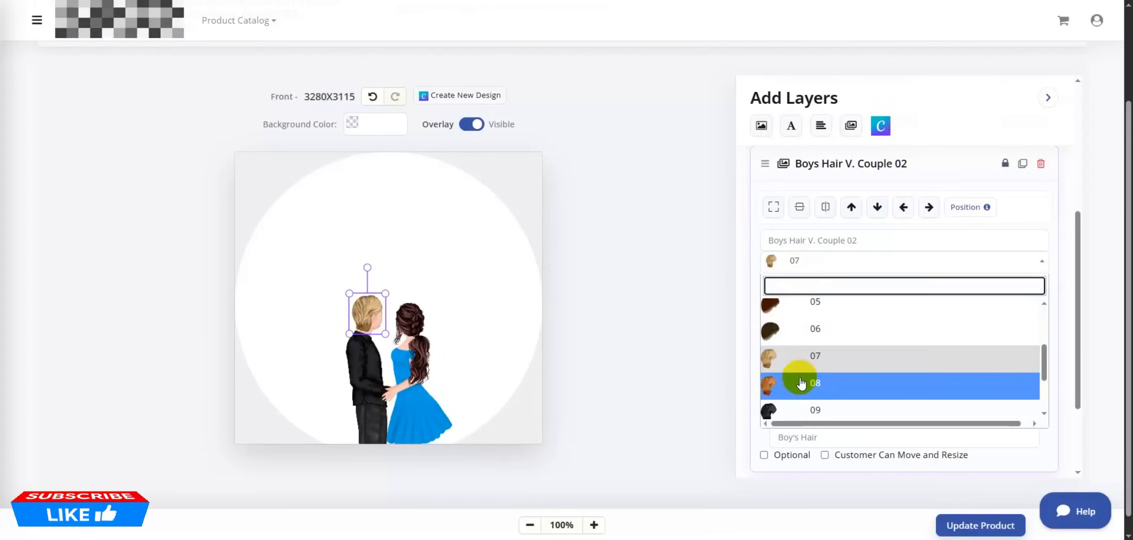
pyautogui.click(782, 327)
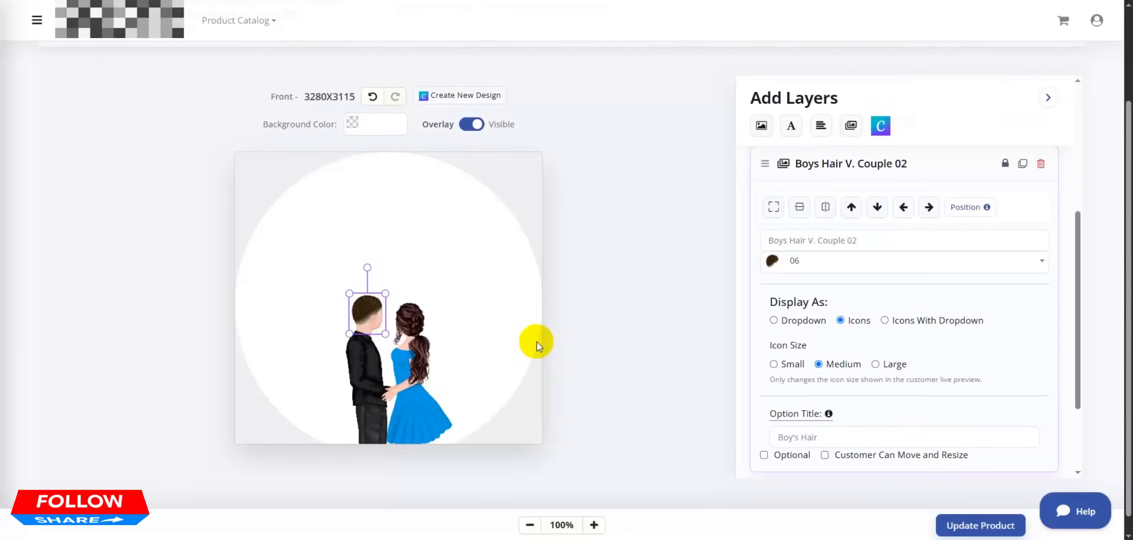
pyautogui.click(860, 262)
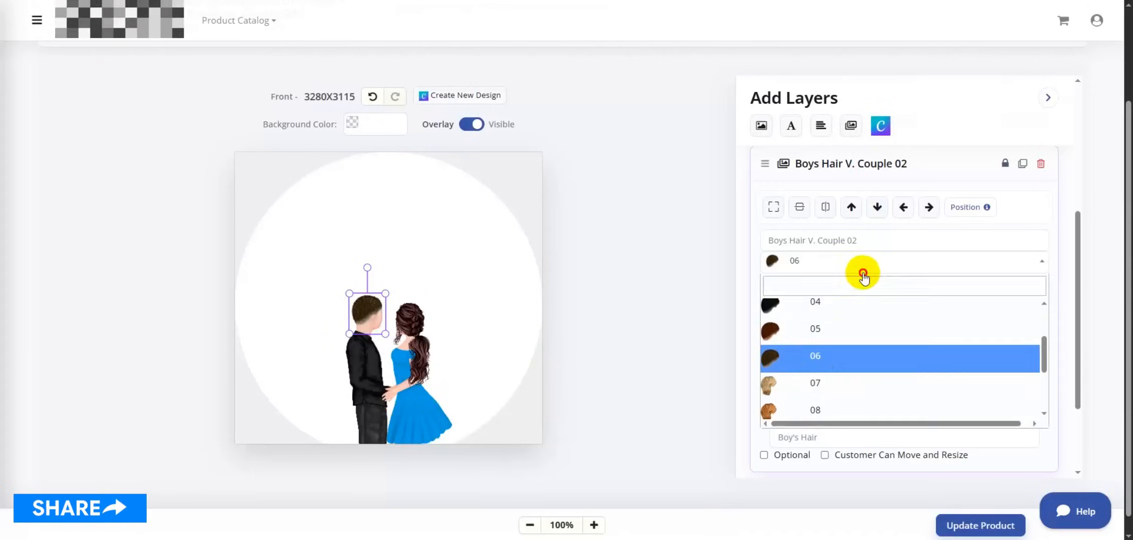
pyautogui.scroll(-2, 806, 350)
pyautogui.click(804, 357)
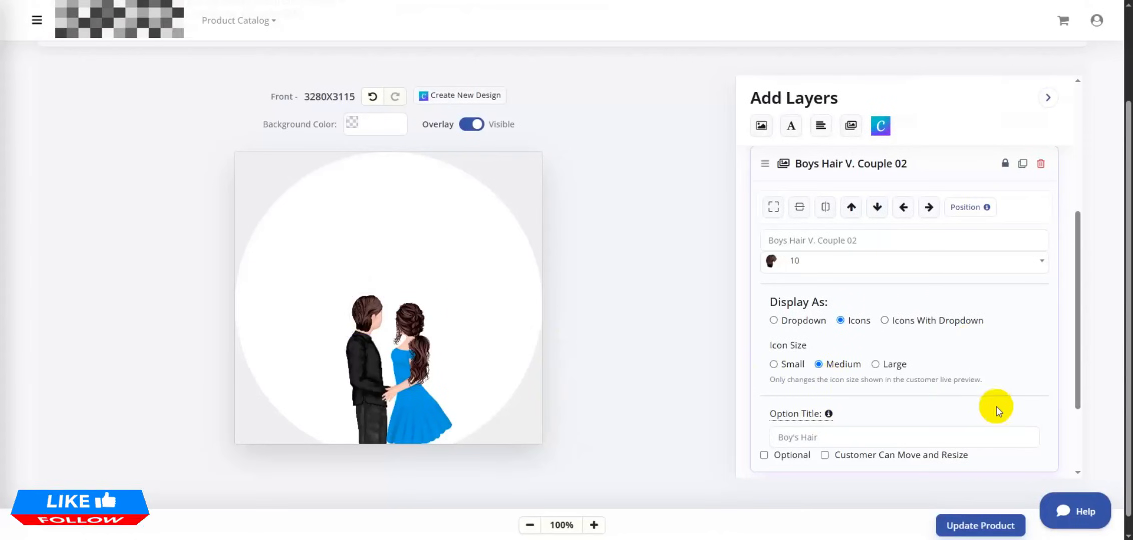
# Step: Try options 02 and 03 on the Boy Body V. Couple 02 layer and return it to option 01
pyautogui.scroll(-3, 951, 385)
pyautogui.click(898, 377)
pyautogui.scroll(2, 884, 370)
pyautogui.click(776, 286)
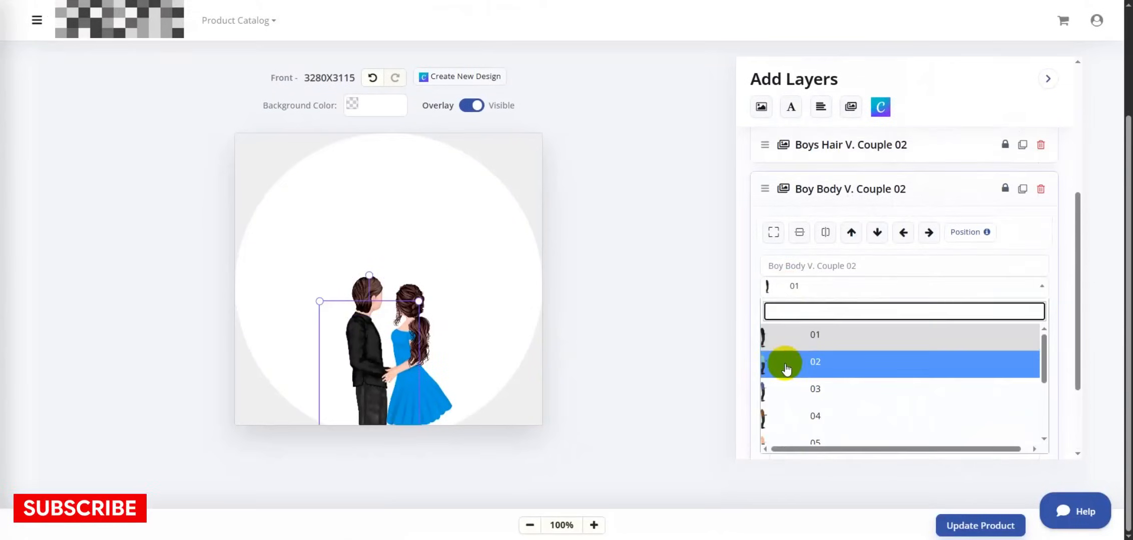
pyautogui.click(784, 364)
pyautogui.click(797, 285)
pyautogui.click(808, 382)
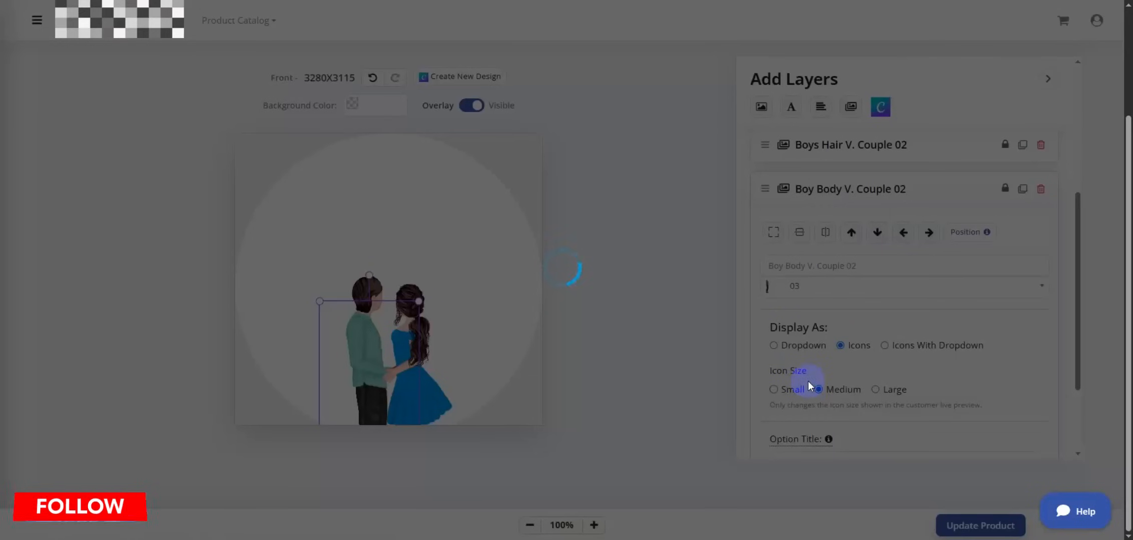
pyautogui.click(802, 286)
pyautogui.scroll(-2, 788, 371)
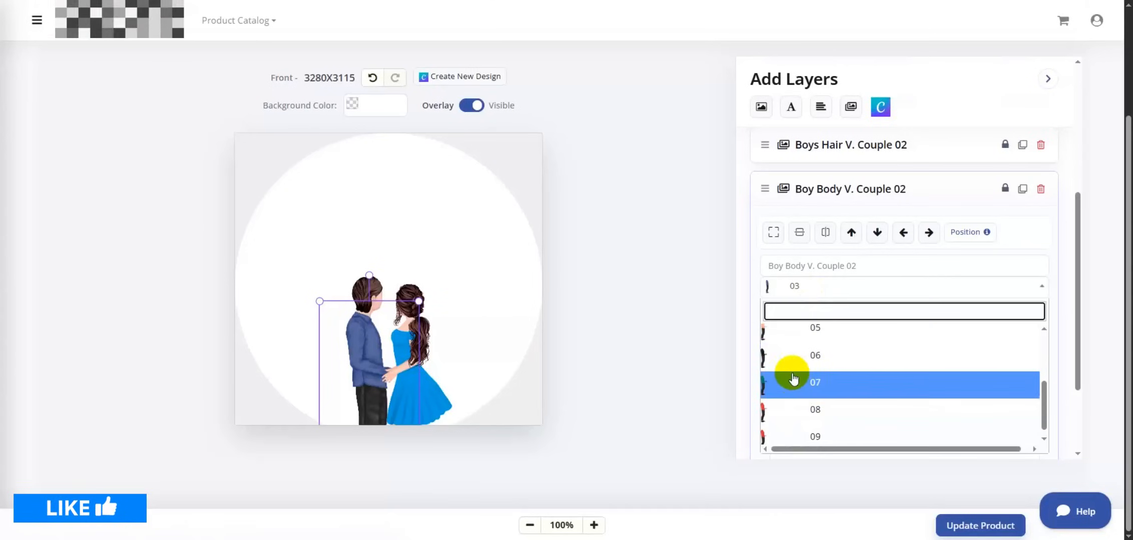
pyautogui.scroll(2, 796, 384)
pyautogui.click(775, 360)
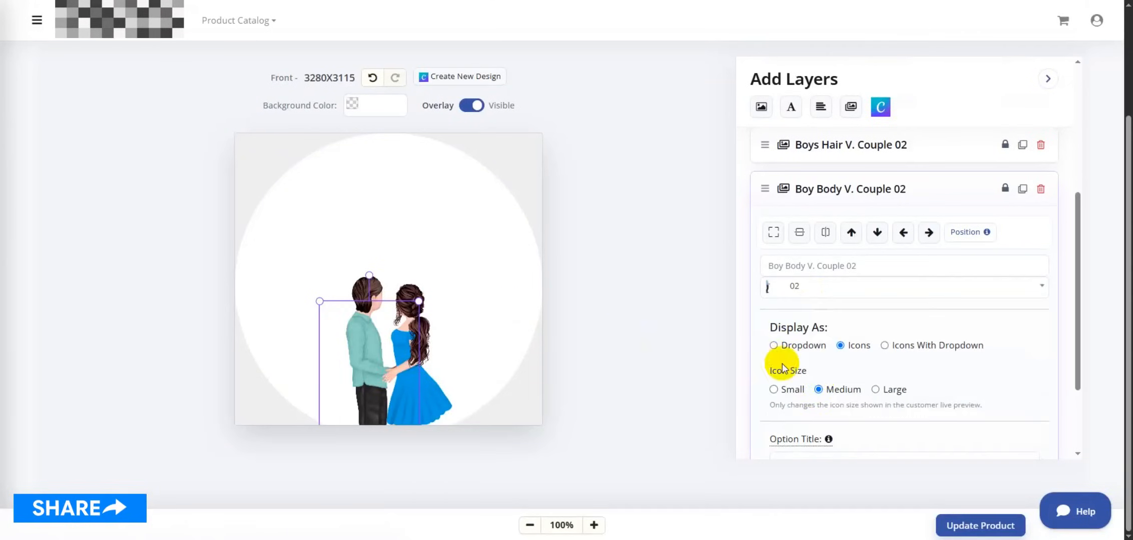
pyautogui.click(825, 287)
pyautogui.click(788, 338)
# Step: Try the dark skin tone on the Boys Head V. Couple 02 layer and settle on the VALENTINESDAY0030_0001s_0000 option
pyautogui.scroll(-2, 877, 375)
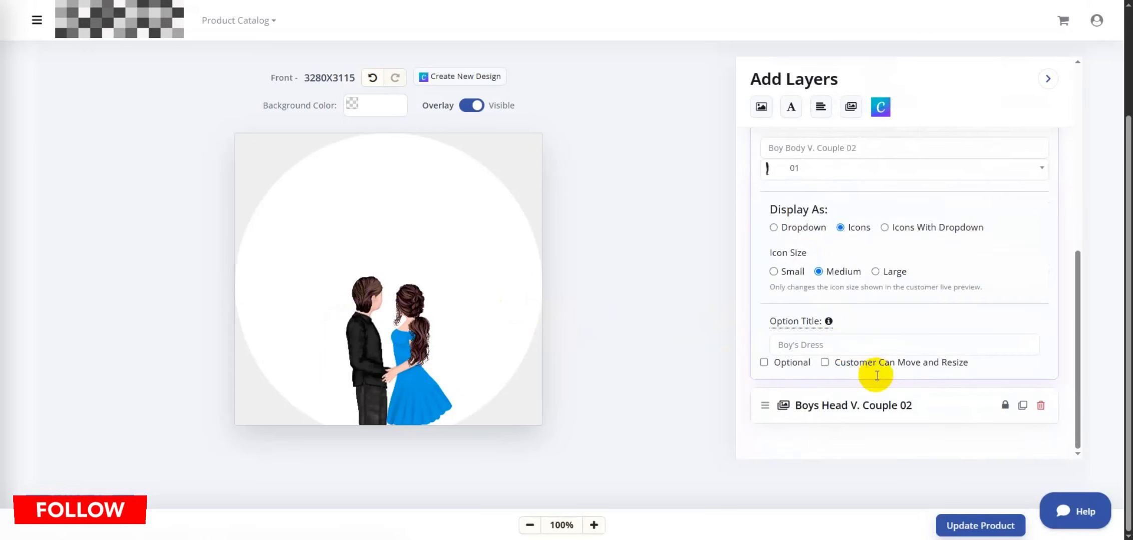
pyautogui.click(832, 400)
pyautogui.scroll(2, 831, 396)
pyautogui.click(809, 328)
pyautogui.click(801, 404)
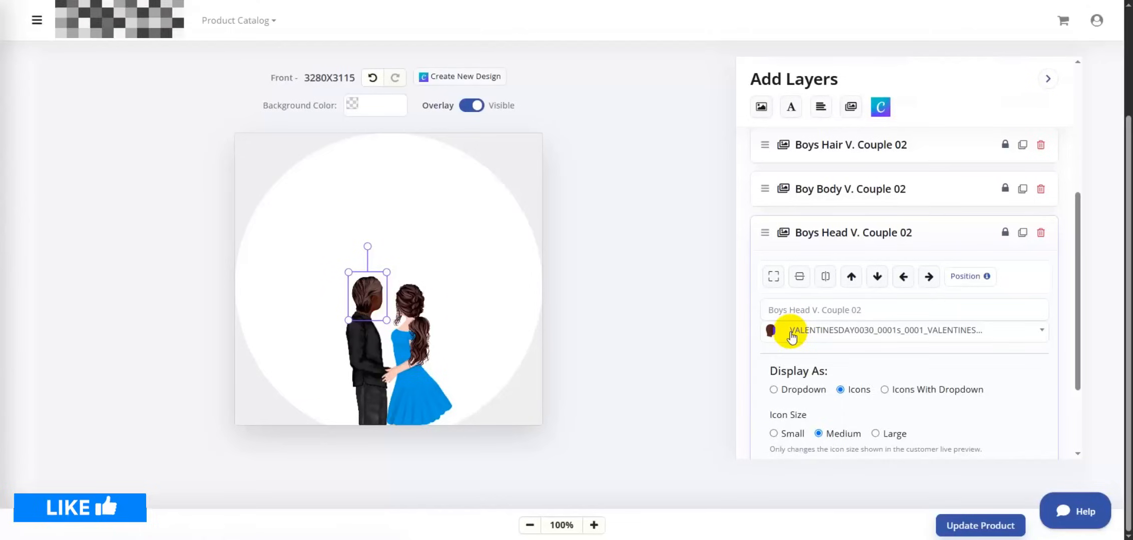
pyautogui.click(790, 331)
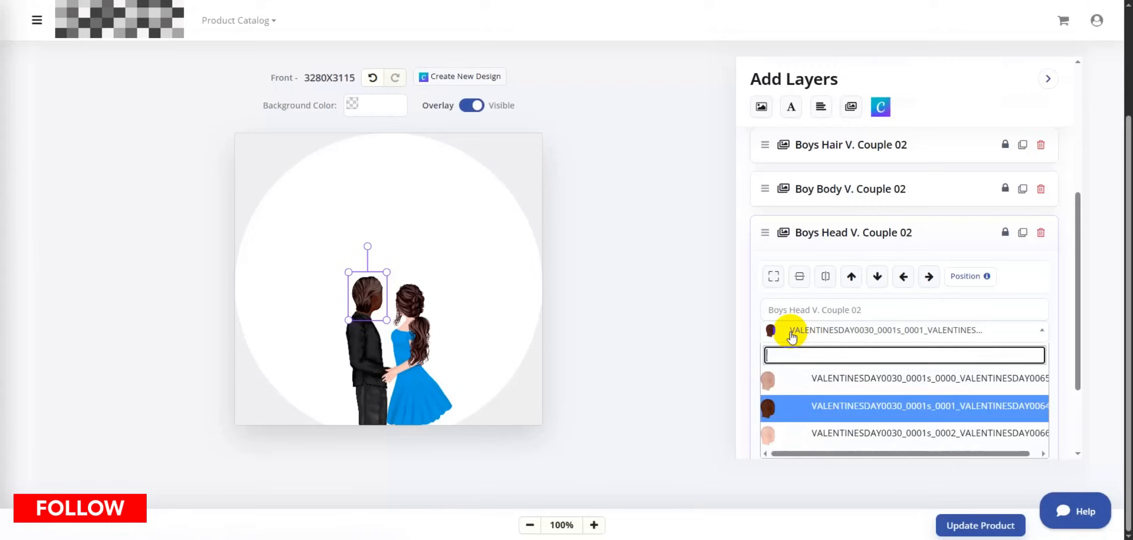
pyautogui.click(802, 385)
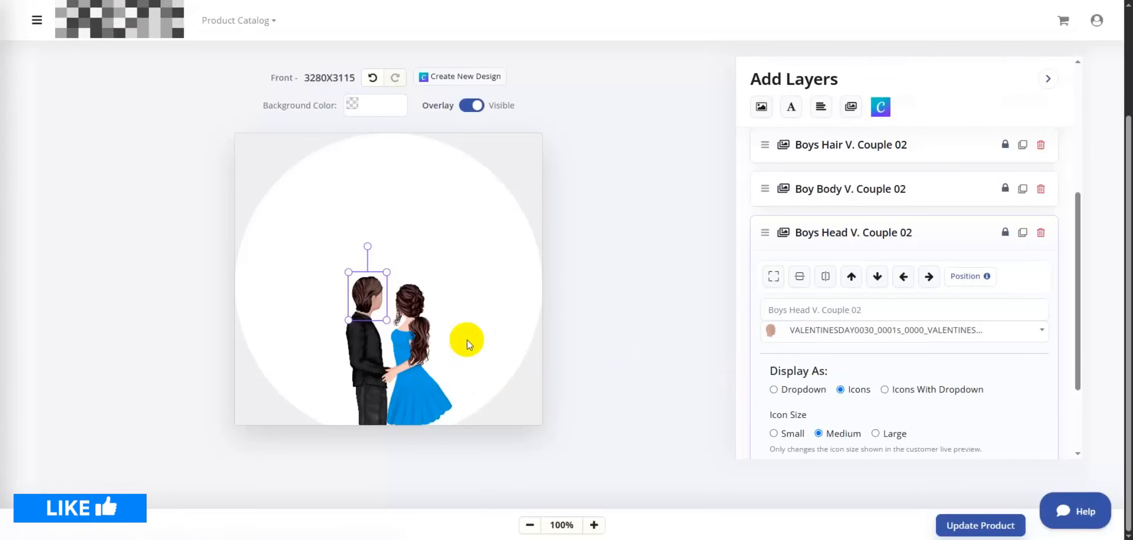
# Step: Update the product with the edited couple and download its front artwork as 2 into the Clipart folder
pyautogui.click(959, 524)
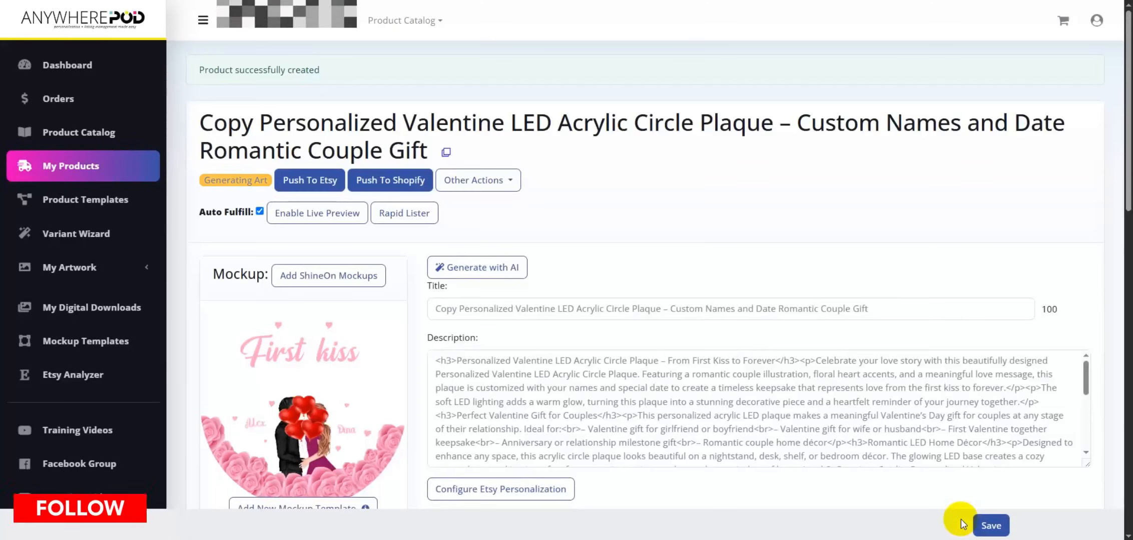
pyautogui.scroll(-20, 619, 359)
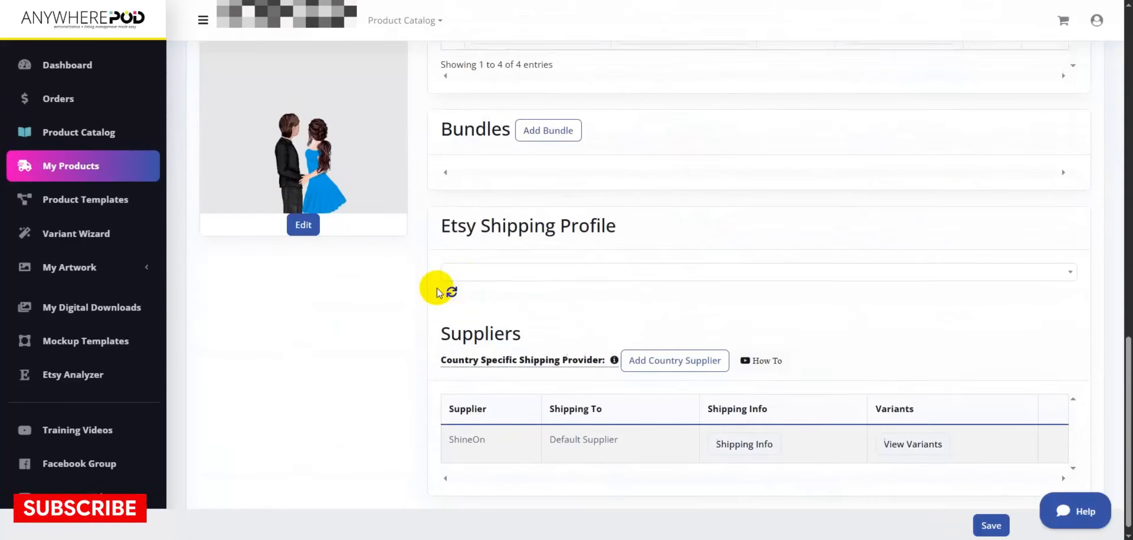
pyautogui.scroll(5, 439, 293)
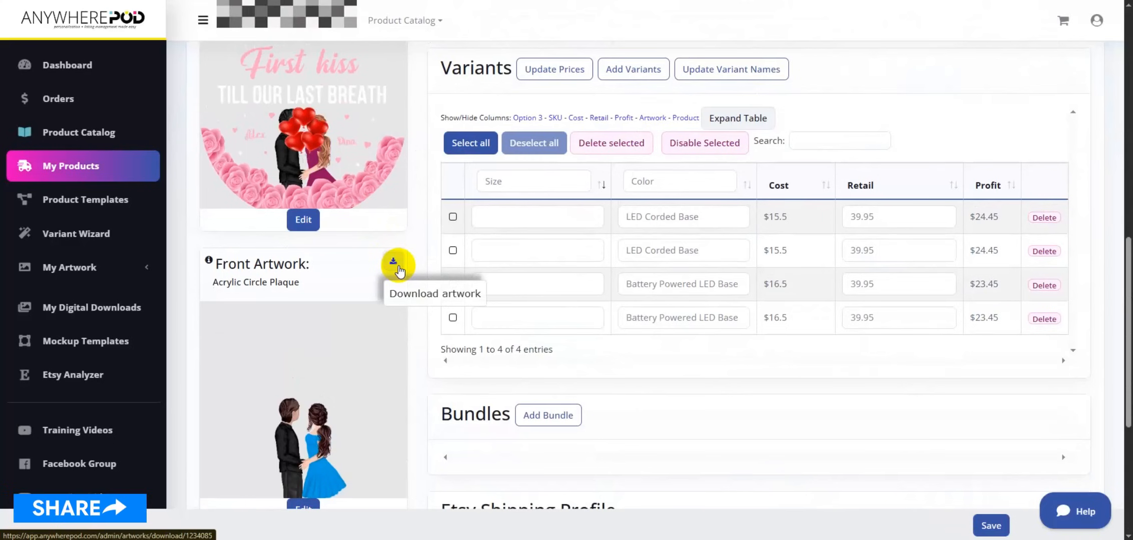
pyautogui.click(399, 270)
pyautogui.write('2')
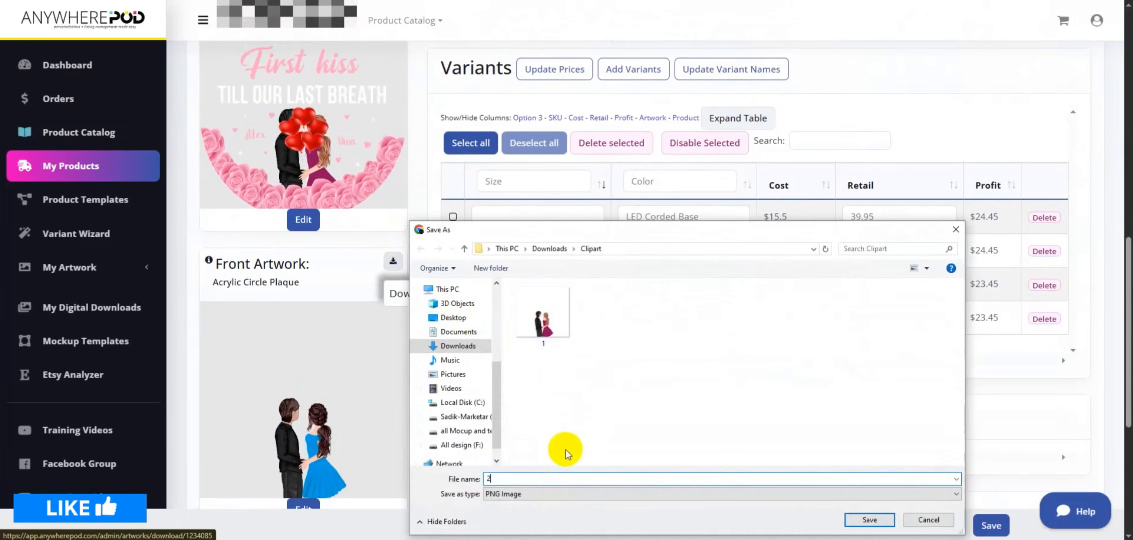
pyautogui.click(869, 520)
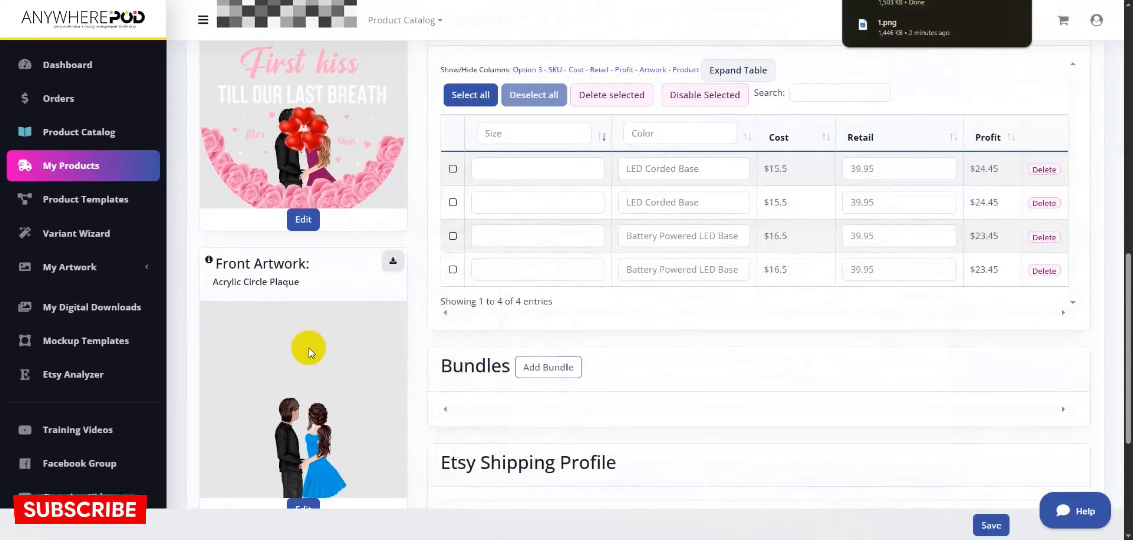
# Step: Reopen the front artwork for editing and set the Girls Hair V. Couple 02 layer to option 06
pyautogui.scroll(-5, 308, 350)
pyautogui.click(300, 279)
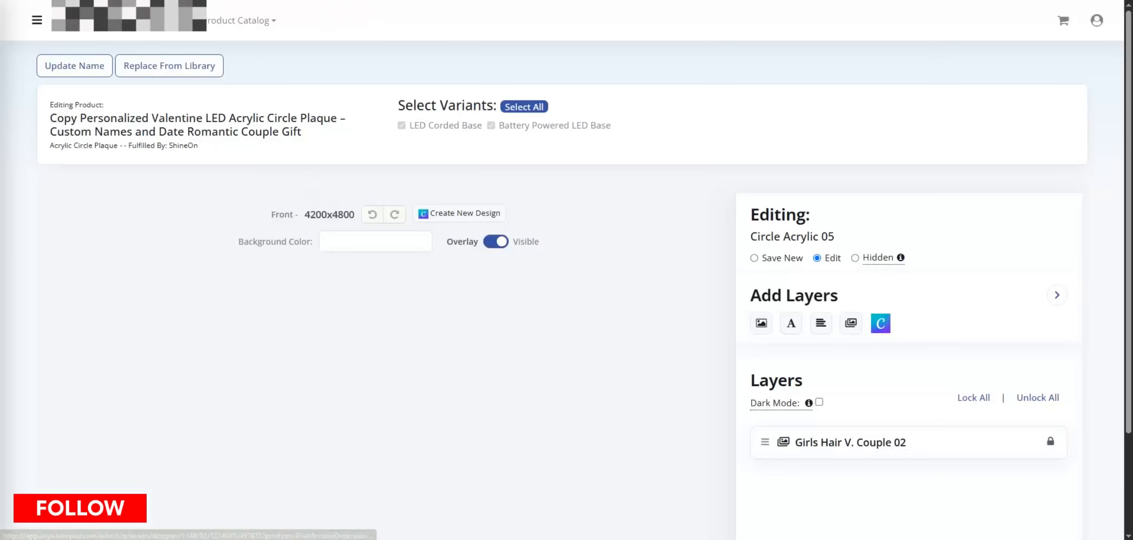
pyautogui.scroll(-3, 727, 108)
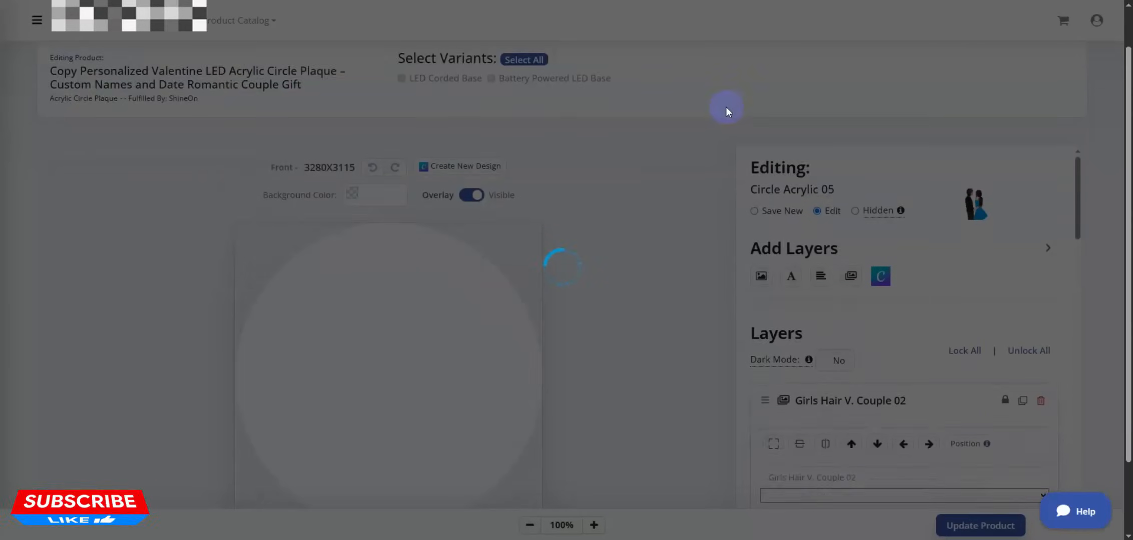
pyautogui.scroll(-2, 871, 256)
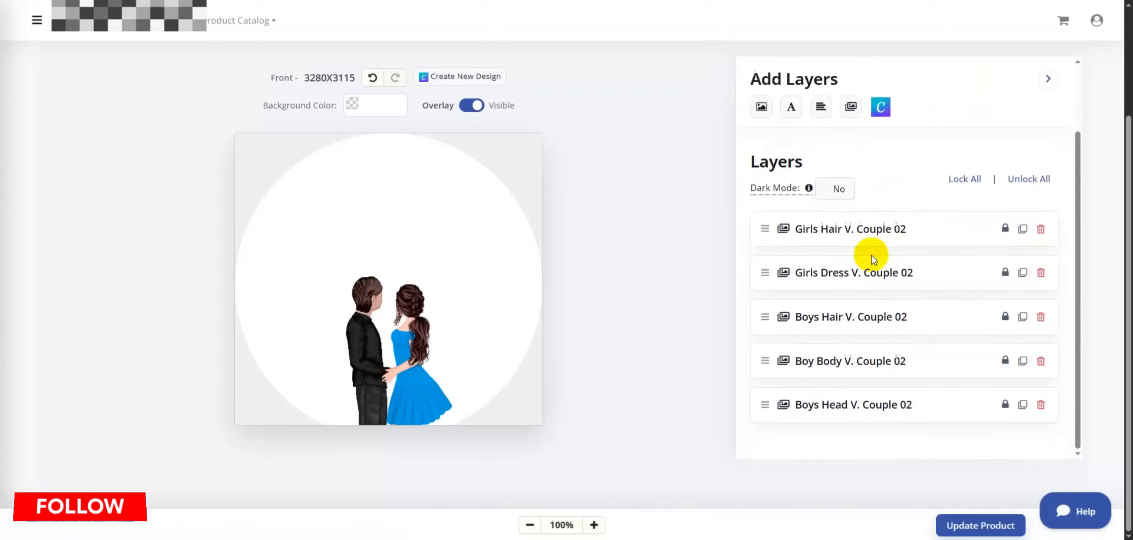
pyautogui.click(875, 230)
pyautogui.click(841, 328)
pyautogui.scroll(-2, 824, 394)
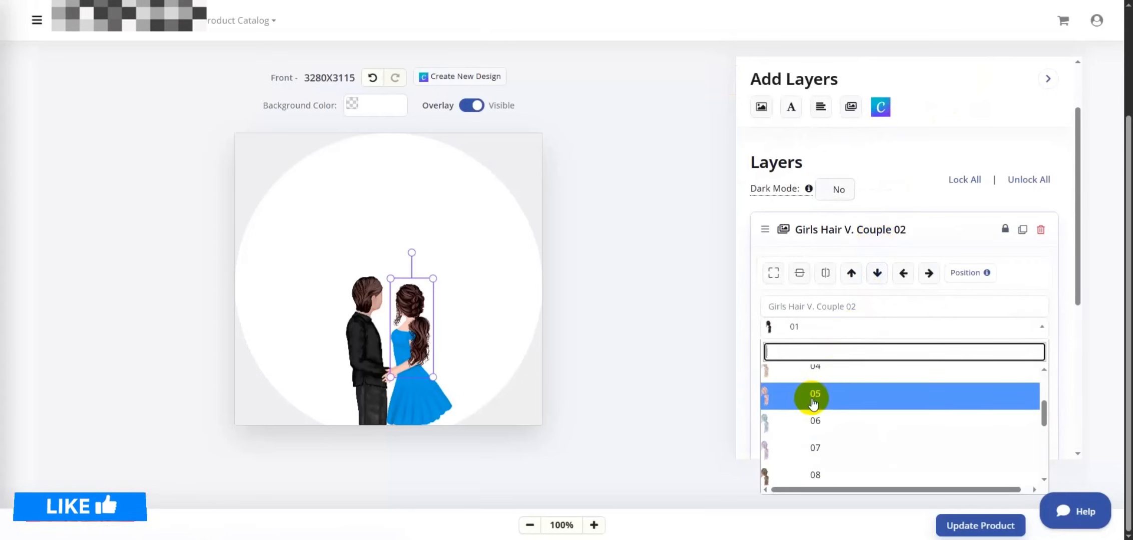
pyautogui.click(791, 423)
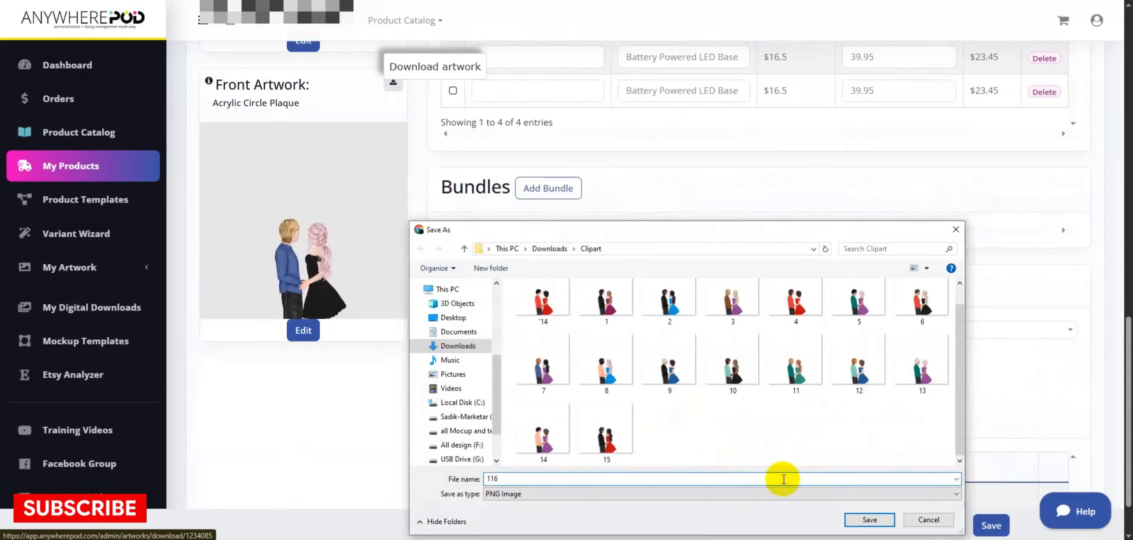
# Step: Correct the file name of the downloaded artwork to 16 and save it in the Clipart folder
pyautogui.press('BackSpace')
pyautogui.press('BackSpace')
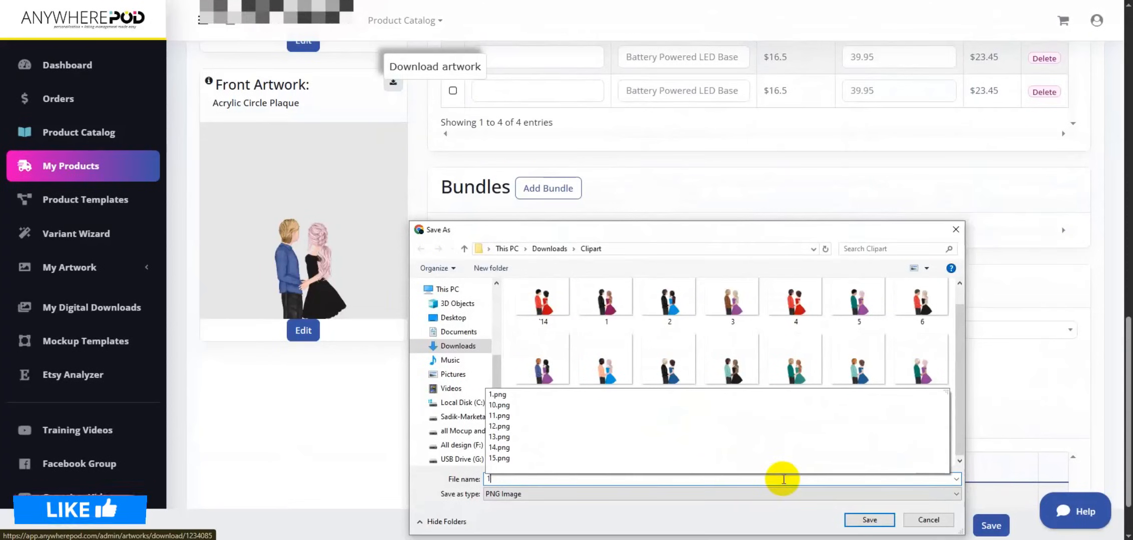
pyautogui.click(867, 520)
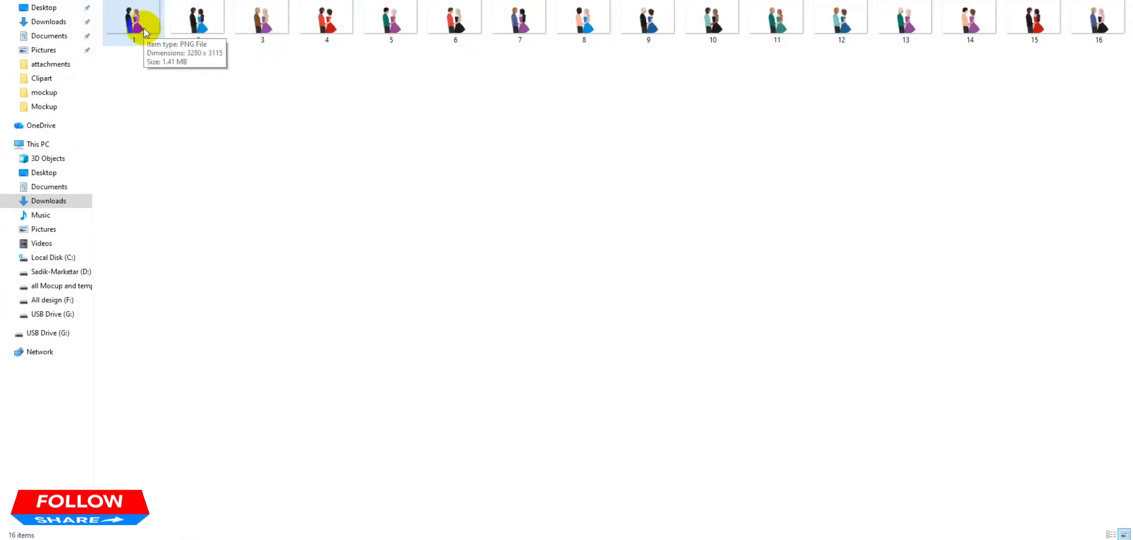
# Step: In Canva, place clipart 1 on the blank 3280 x 3115 px page and upload clipart files 2 through 16
pyautogui.moveTo(143, 29); pyautogui.dragTo(404, 268)
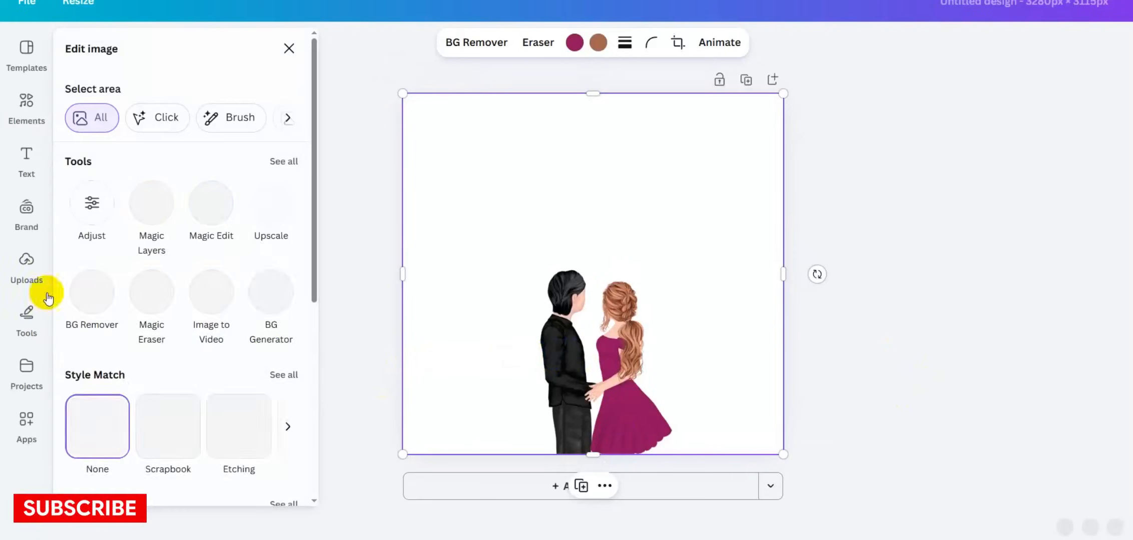
pyautogui.click(28, 265)
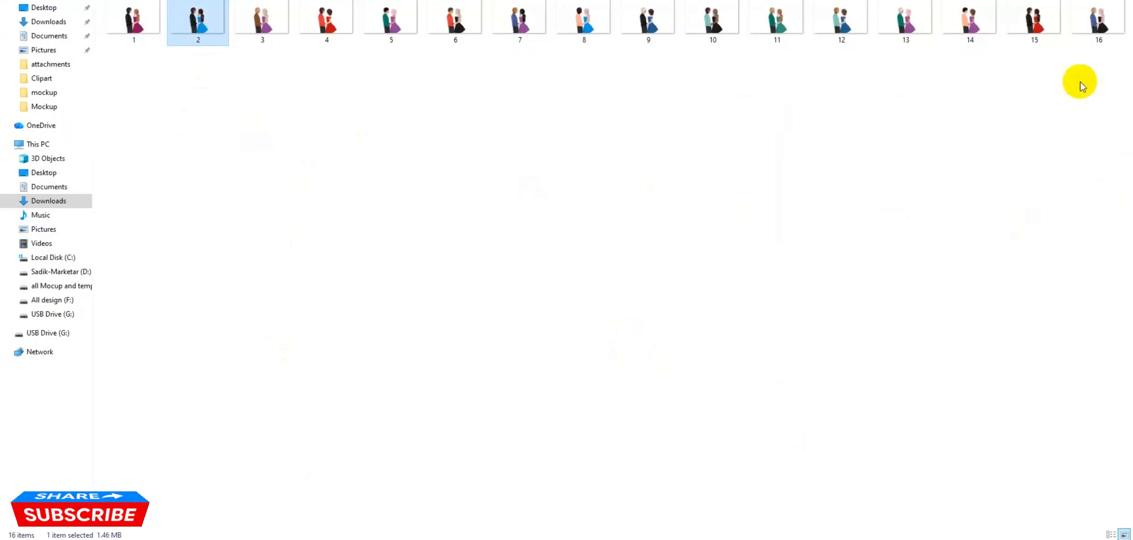
pyautogui.keyDown('shift'); pyautogui.click(1087, 38); pyautogui.keyUp('shift')
pyautogui.moveTo(802, 30); pyautogui.dragTo(222, 134)
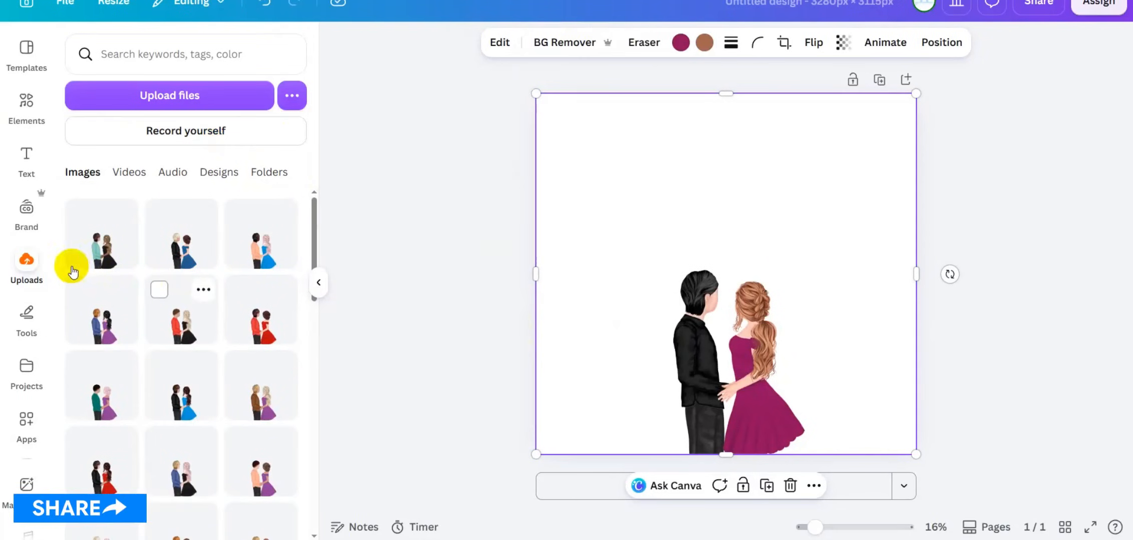
# Step: Add the teal-shirt and black-dress couple clipart to the page, then enlarge and align it over the first couple
pyautogui.moveTo(240, 253); pyautogui.dragTo(619, 268)
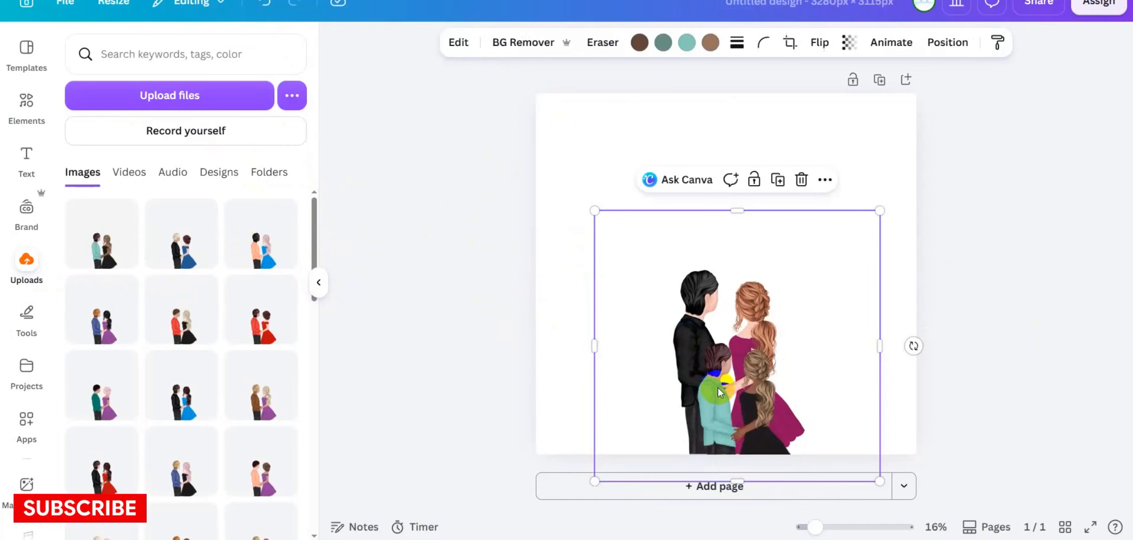
pyautogui.moveTo(713, 306); pyautogui.dragTo(703, 330)
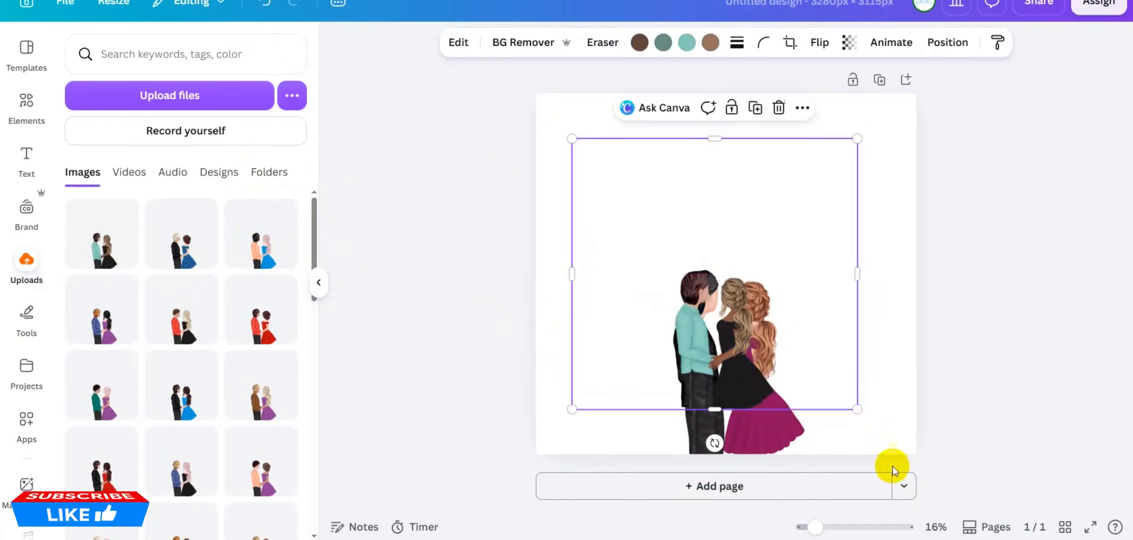
pyautogui.moveTo(858, 408); pyautogui.dragTo(895, 467)
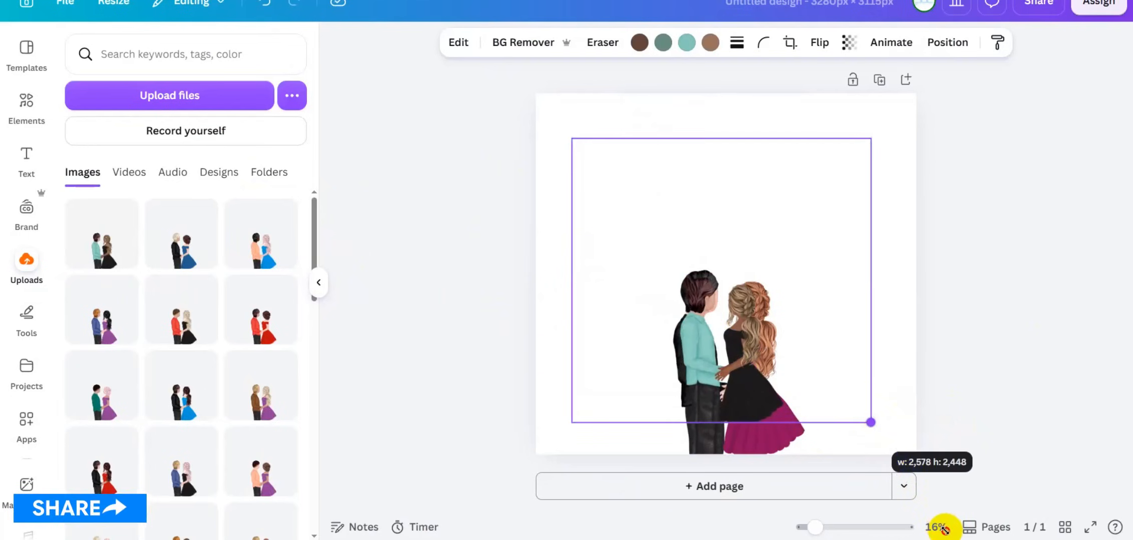
pyautogui.moveTo(944, 529); pyautogui.dragTo(913, 510)
pyautogui.moveTo(836, 452); pyautogui.dragTo(808, 437)
pyautogui.moveTo(853, 503); pyautogui.dragTo(842, 495)
pyautogui.moveTo(835, 390); pyautogui.dragTo(831, 387)
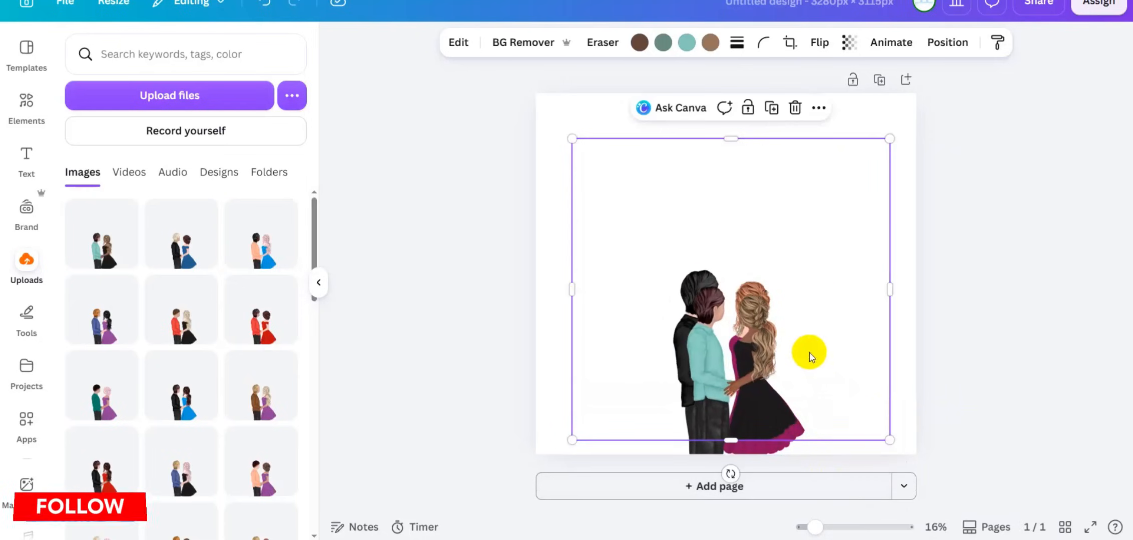
pyautogui.moveTo(748, 348); pyautogui.dragTo(747, 370)
pyautogui.moveTo(878, 425); pyautogui.dragTo(916, 457)
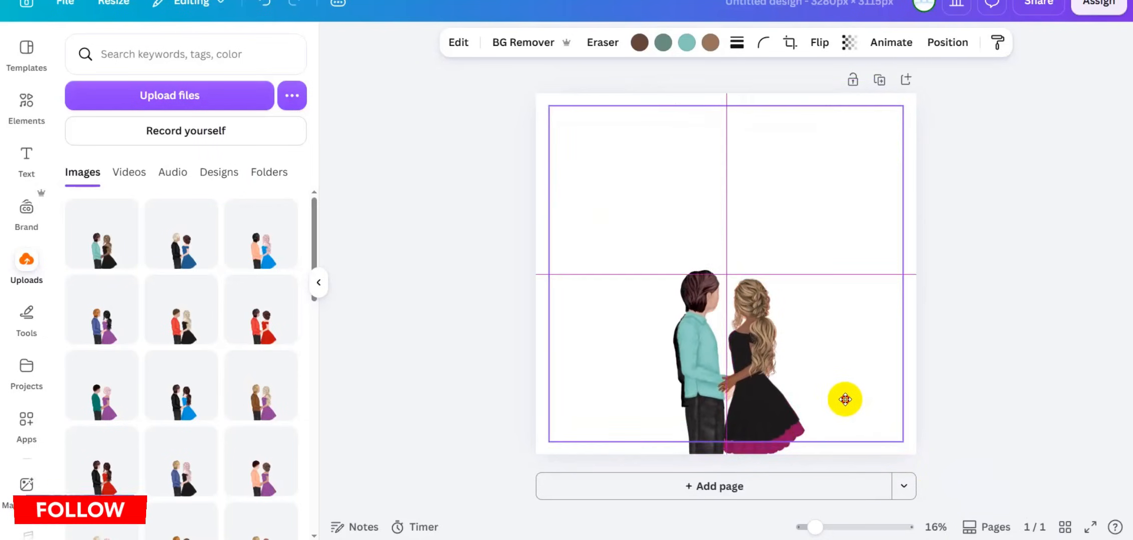
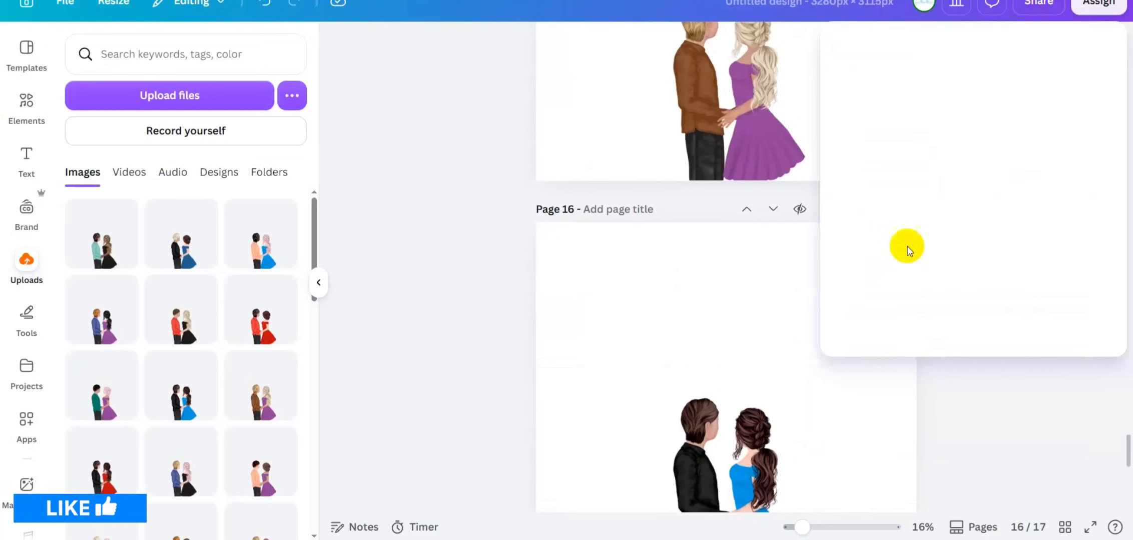
# Step: Set up a PNG download of pages 1–16, leaving out page 17
pyautogui.click(870, 353)
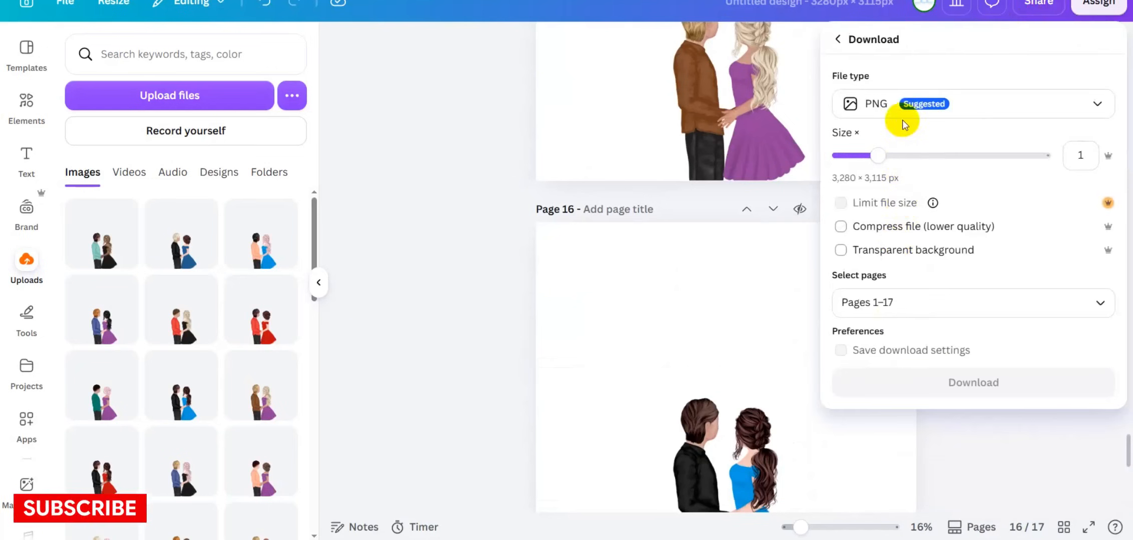
pyautogui.click(899, 116)
pyautogui.click(909, 205)
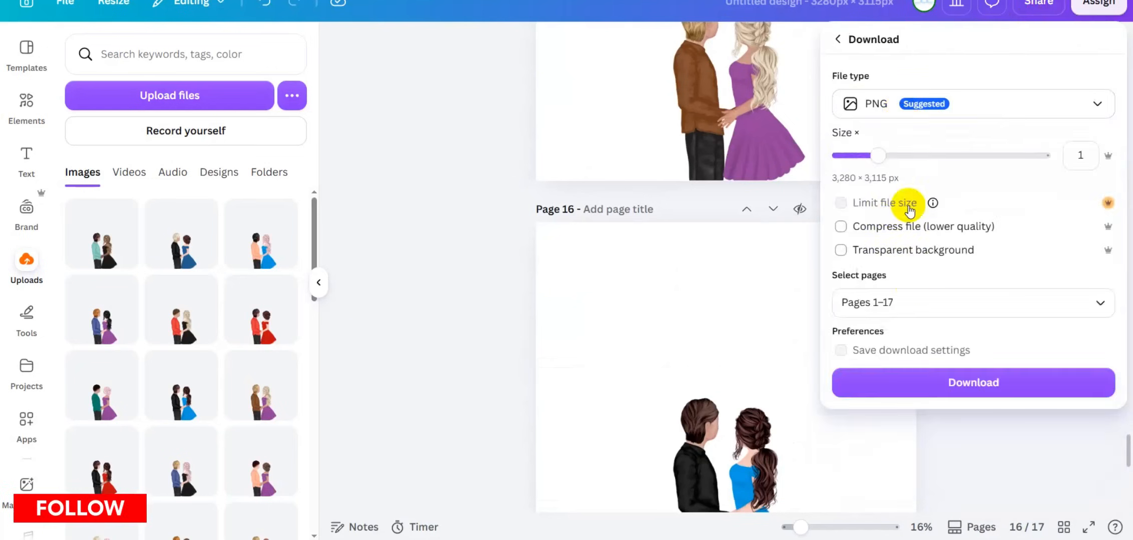
pyautogui.click(852, 301)
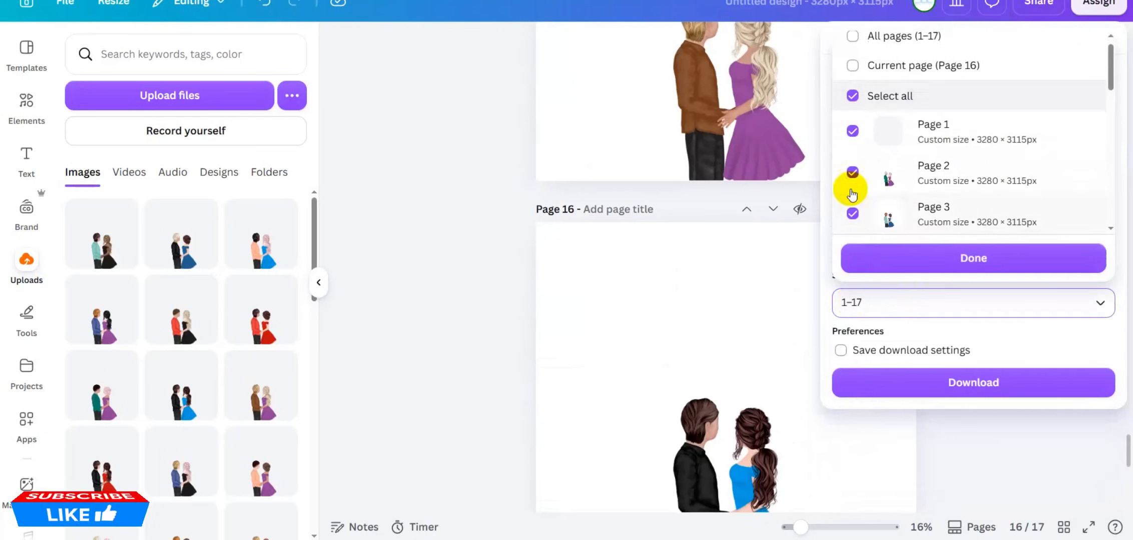
pyautogui.click(852, 97)
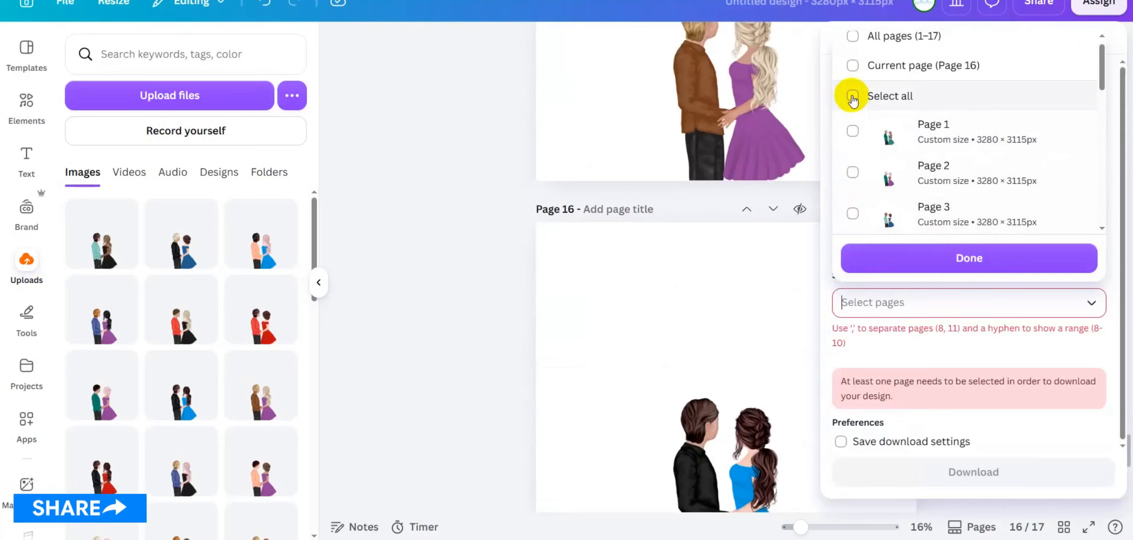
pyautogui.click(852, 97)
pyautogui.scroll(-10, 871, 190)
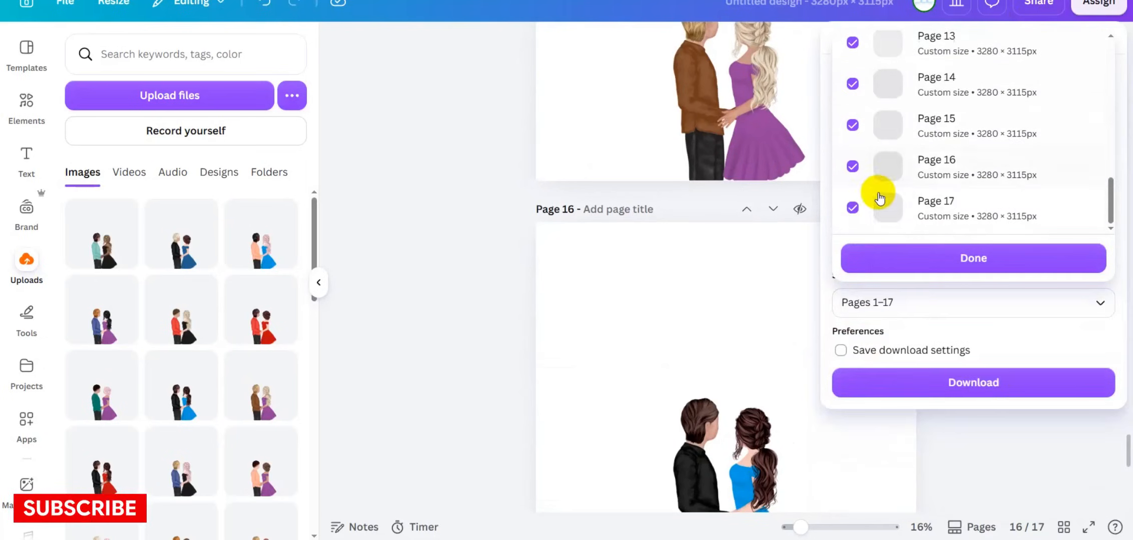
pyautogui.click(853, 207)
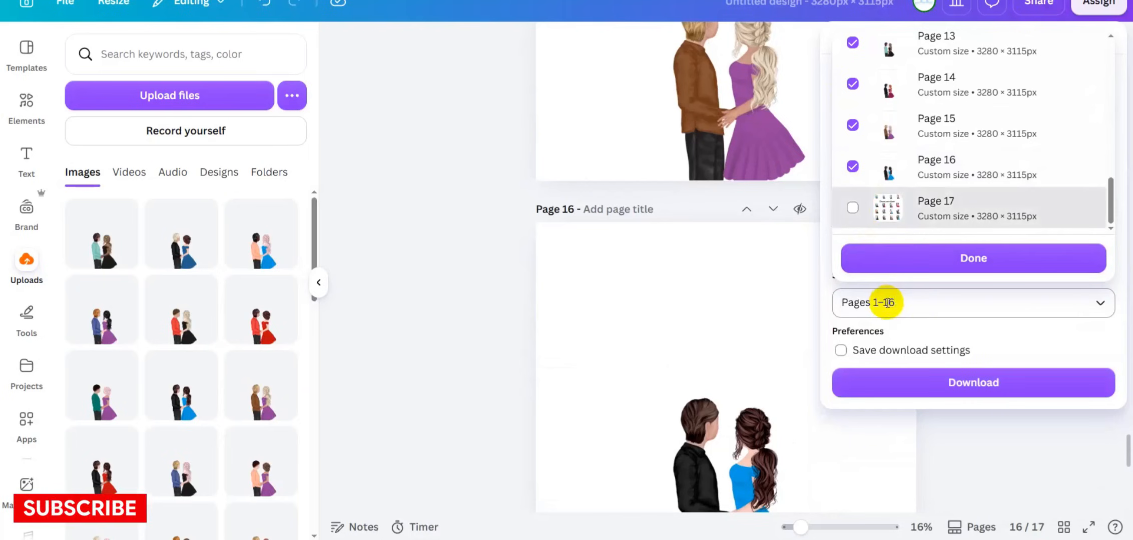
pyautogui.click(853, 207)
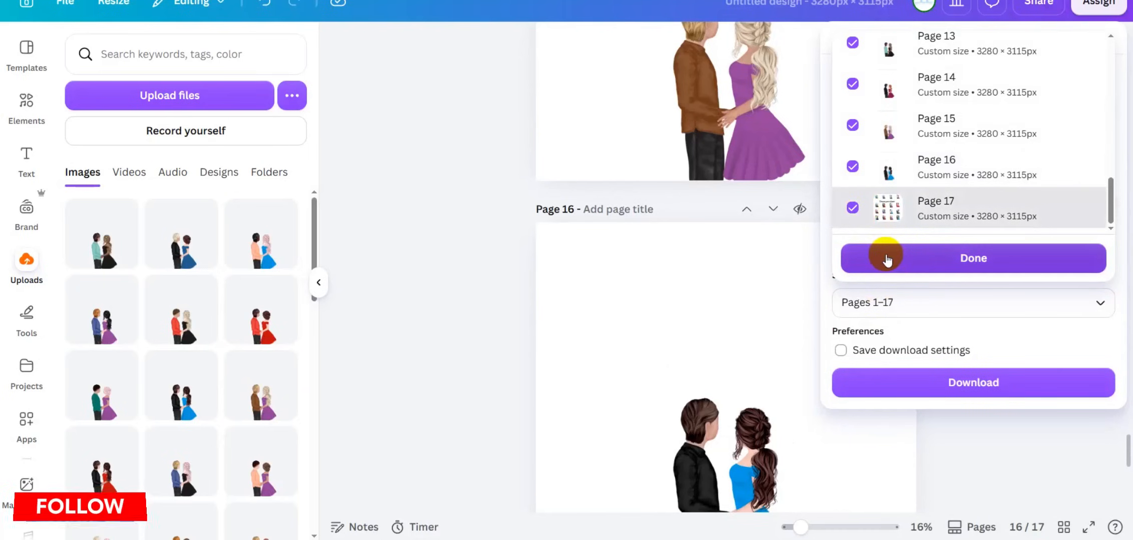
pyautogui.click(853, 208)
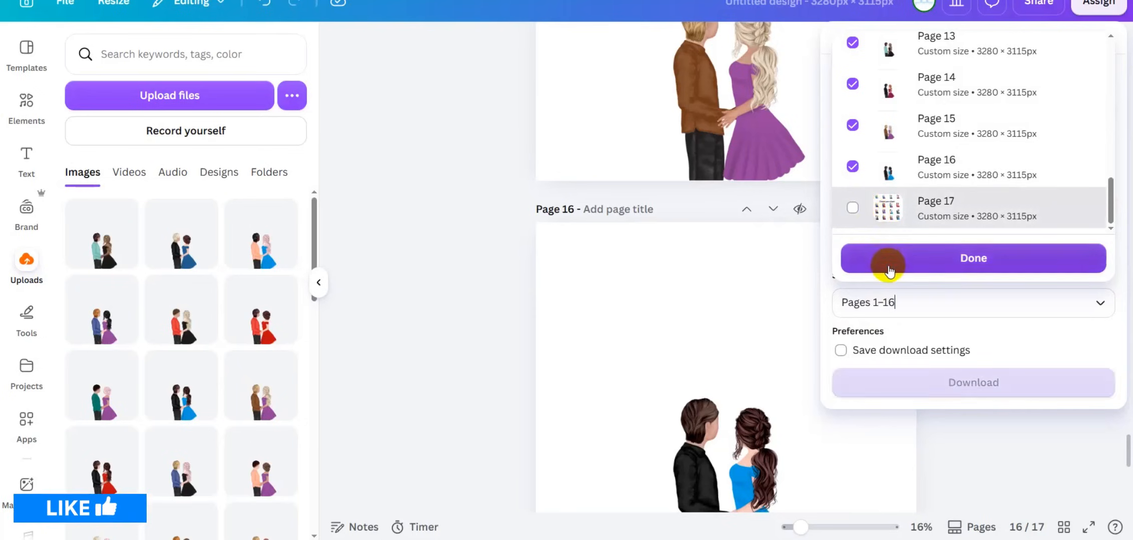
pyautogui.click(885, 260)
# Step: Increase the export size and download the selected pages
pyautogui.moveTo(878, 156); pyautogui.dragTo(1026, 158)
pyautogui.click(973, 430)
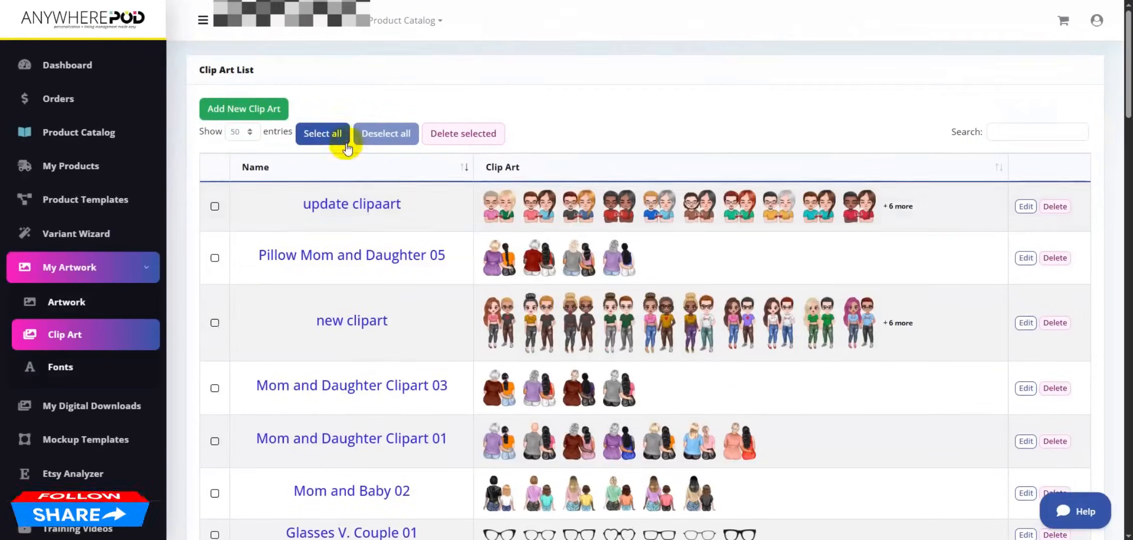
# Step: In AnywherePOD, create a new clip art and upload files 1 through 16 from the Untitled design (5) folder
pyautogui.click(233, 108)
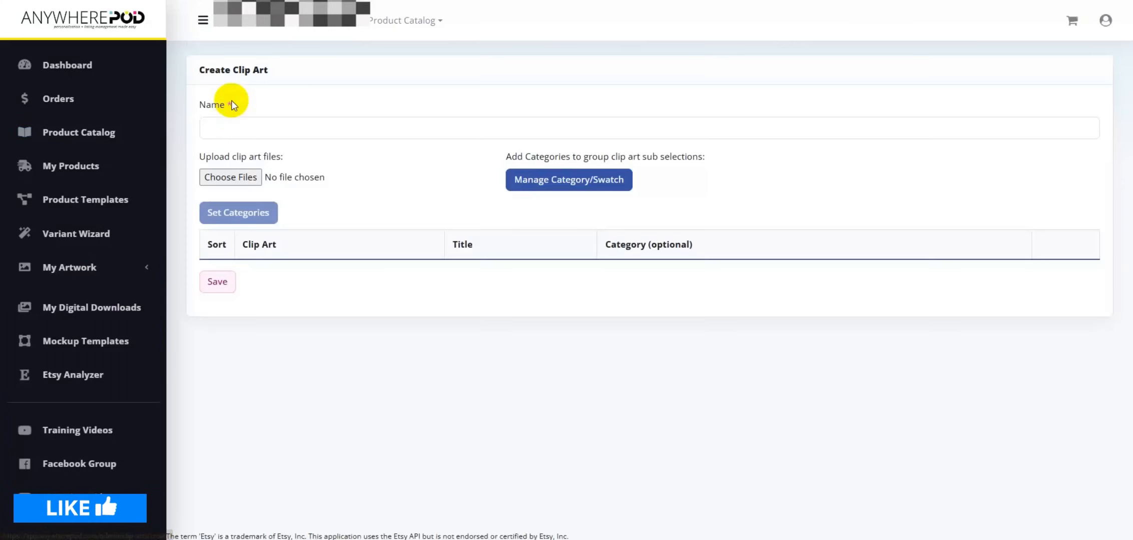
pyautogui.click(228, 178)
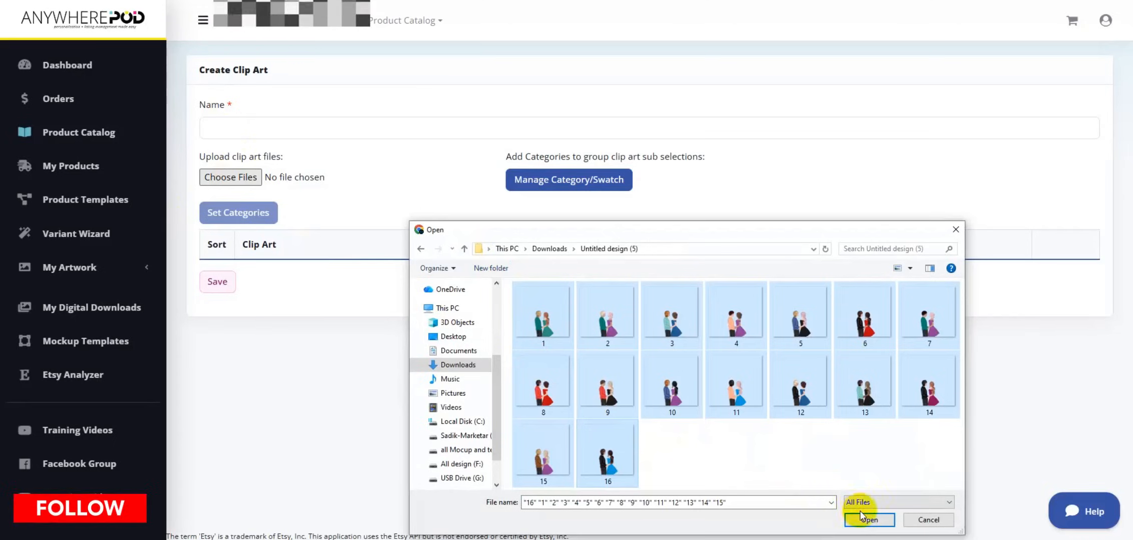
pyautogui.click(855, 510)
# Step: Name the new clip art Clipart 1 and save it
pyautogui.click(278, 129)
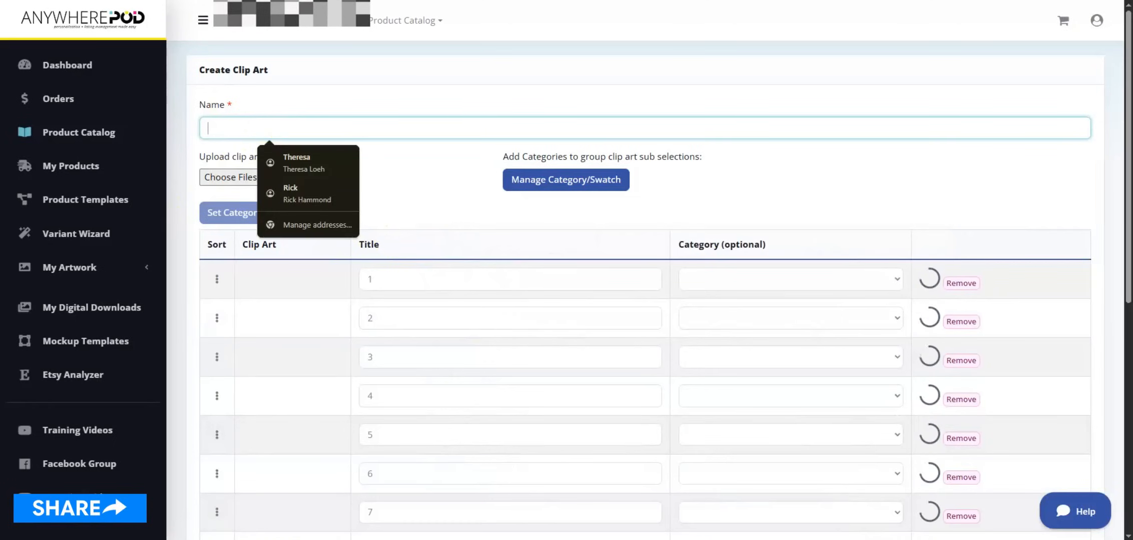
pyautogui.write('clip')
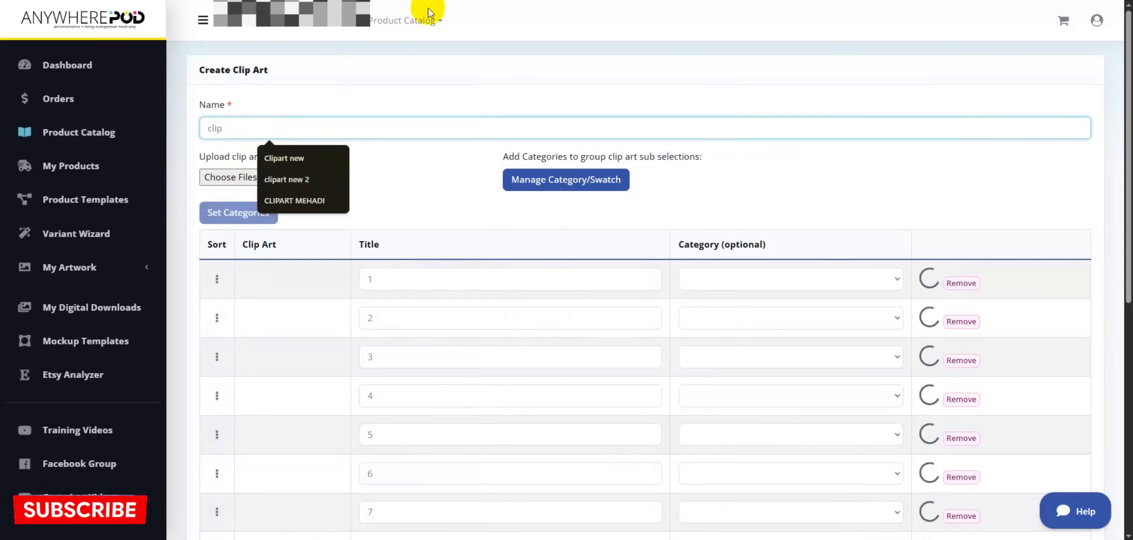
pyautogui.click(306, 169)
pyautogui.click(253, 128)
pyautogui.moveTo(253, 128); pyautogui.dragTo(237, 128)
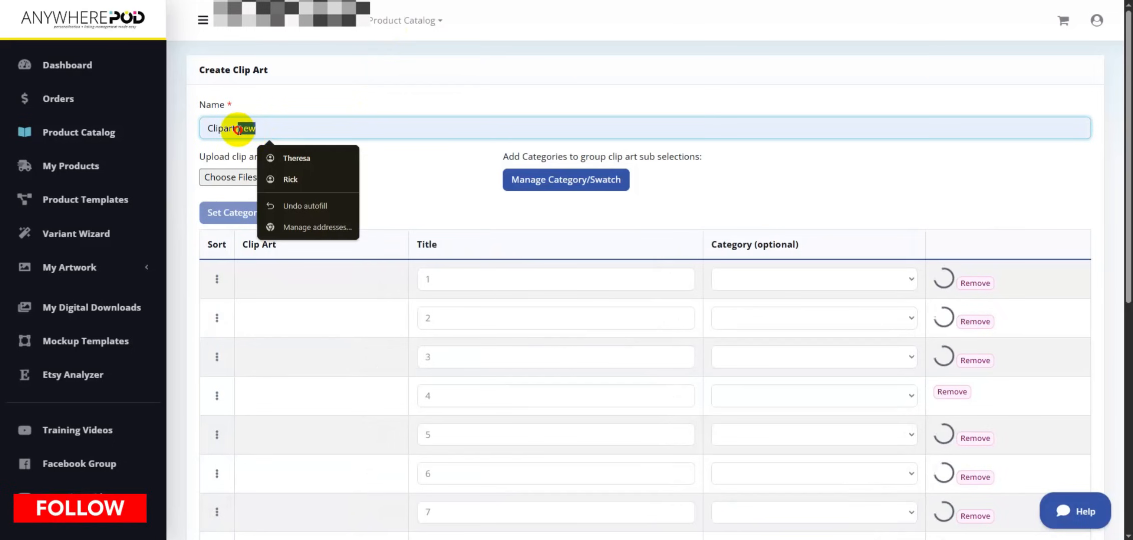
pyautogui.write(']1')
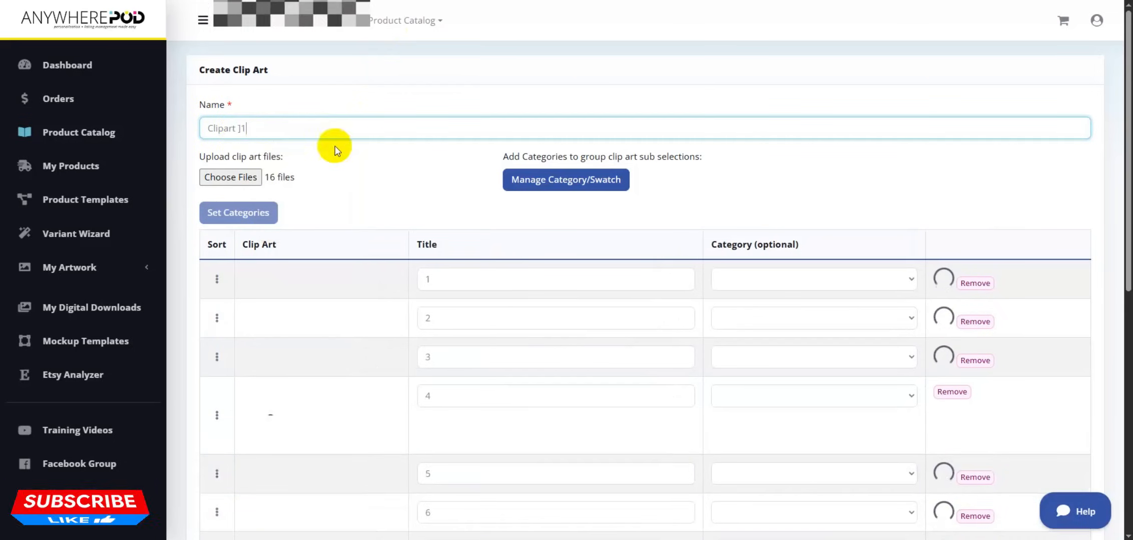
pyautogui.scroll(-20, 252, 421)
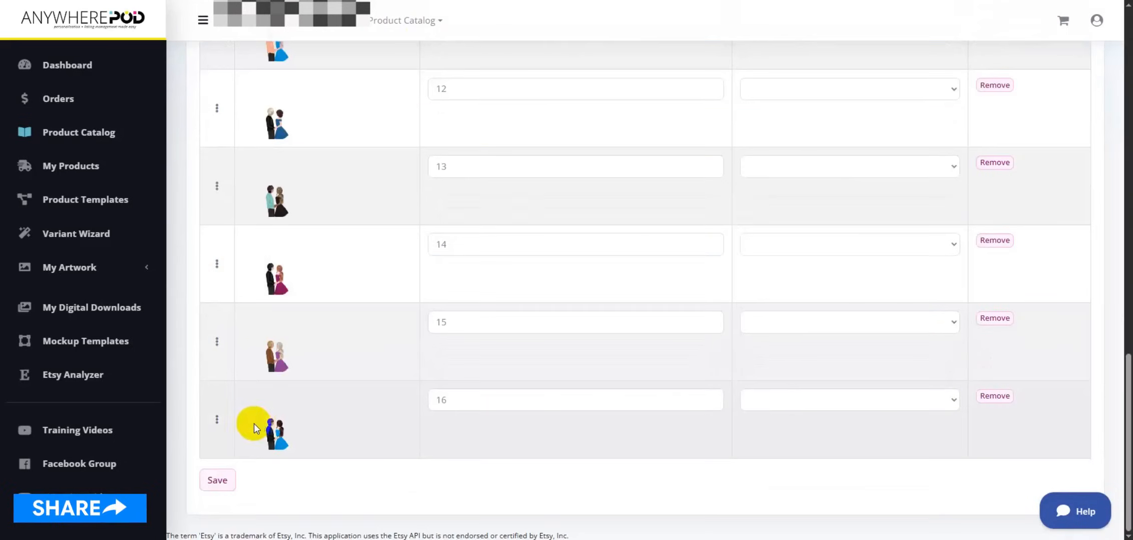
pyautogui.click(219, 480)
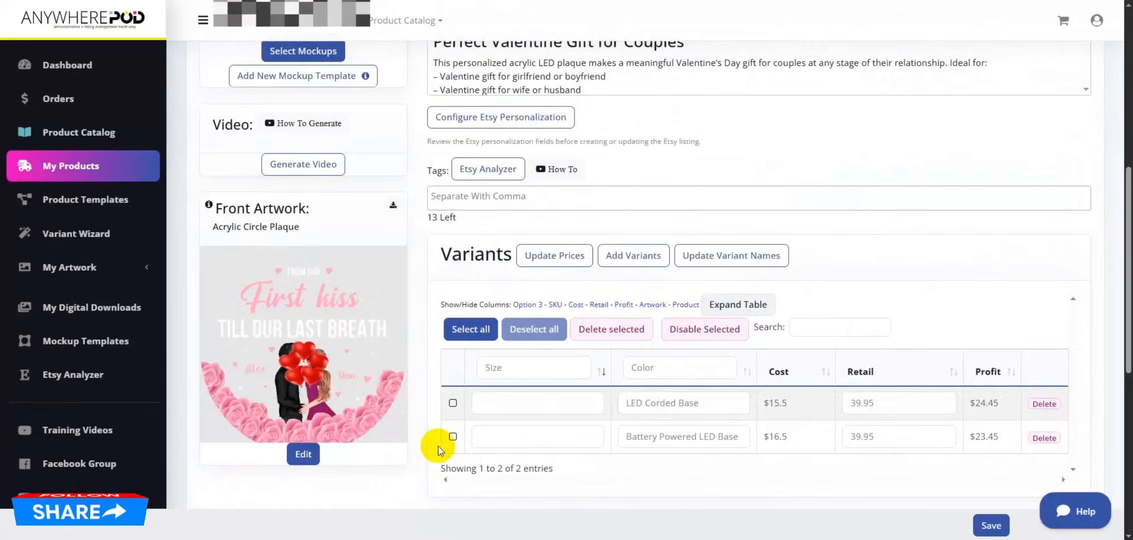
# Step: Open the front artwork of the Valentine LED acrylic circle plaque product for editing
pyautogui.scroll(5, 431, 444)
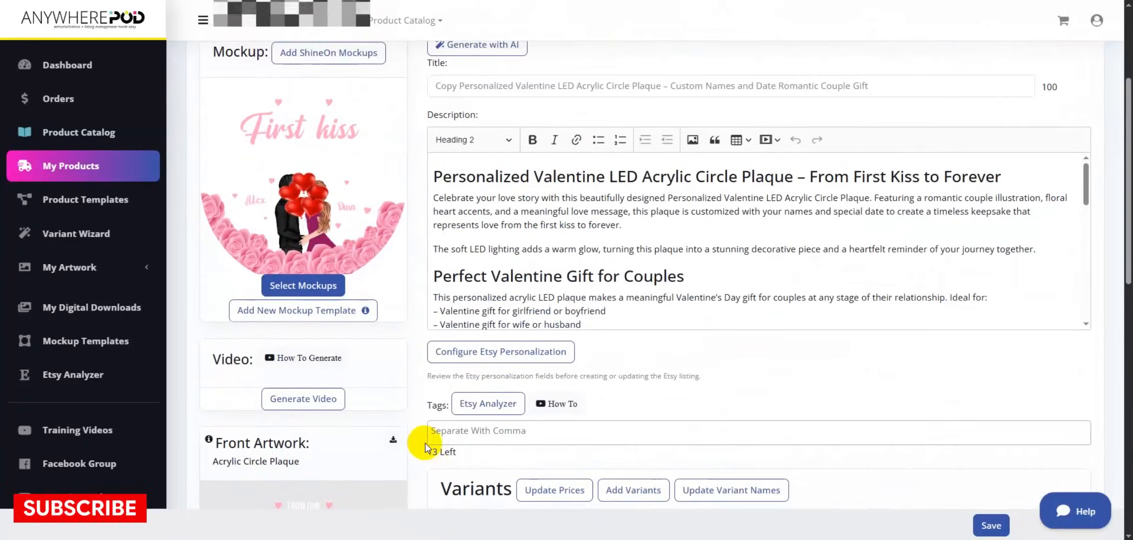
pyautogui.scroll(-5, 351, 405)
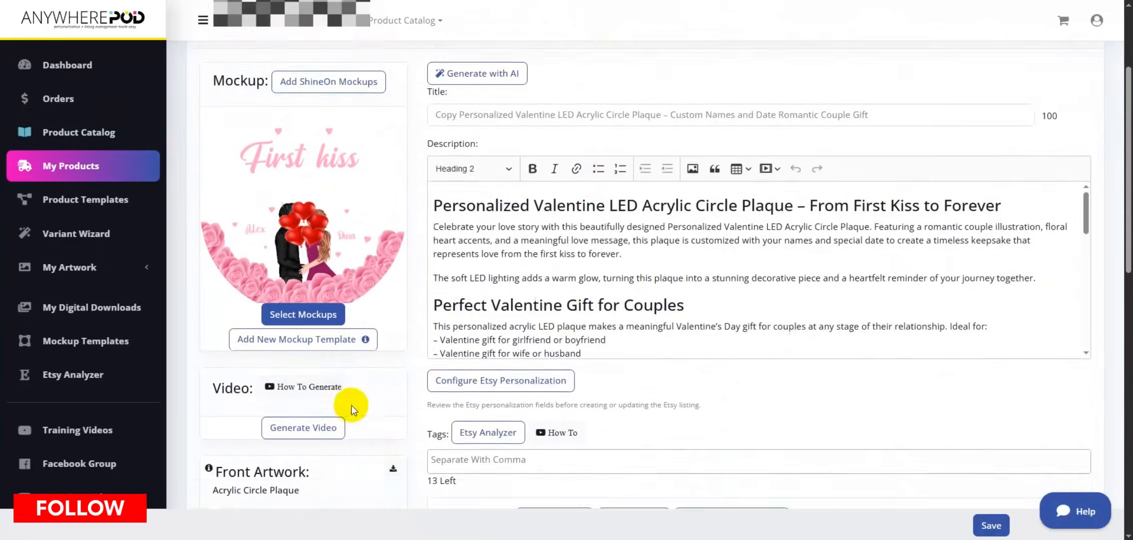
pyautogui.click(304, 454)
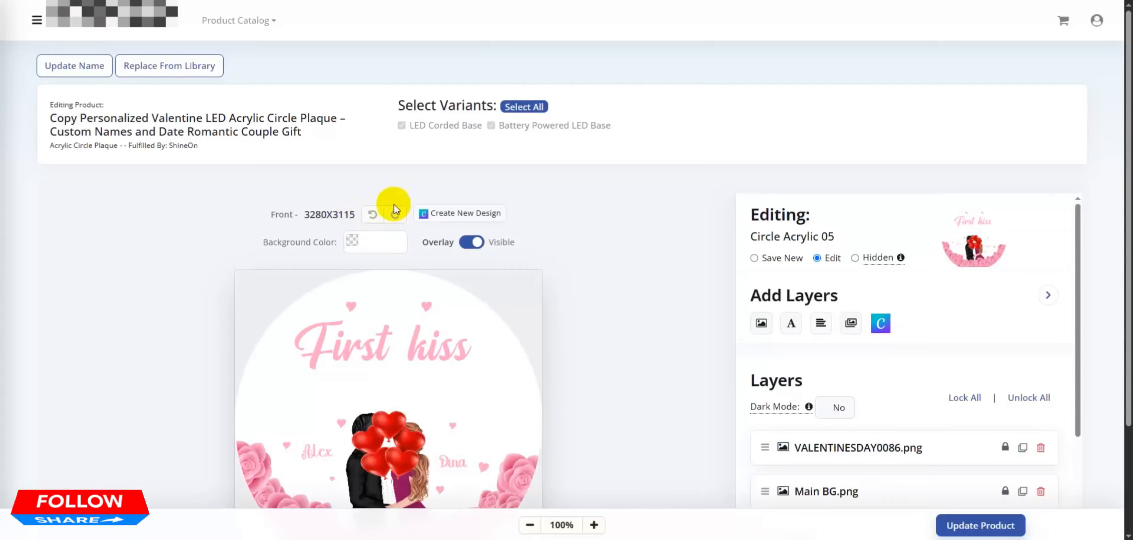
# Step: Find Clipart 1 in the clip art library with the search "clipart 1" and add it to the artwork as a clip art options layer
pyautogui.scroll(-2, 174, 208)
pyautogui.scroll(-1, 323, 248)
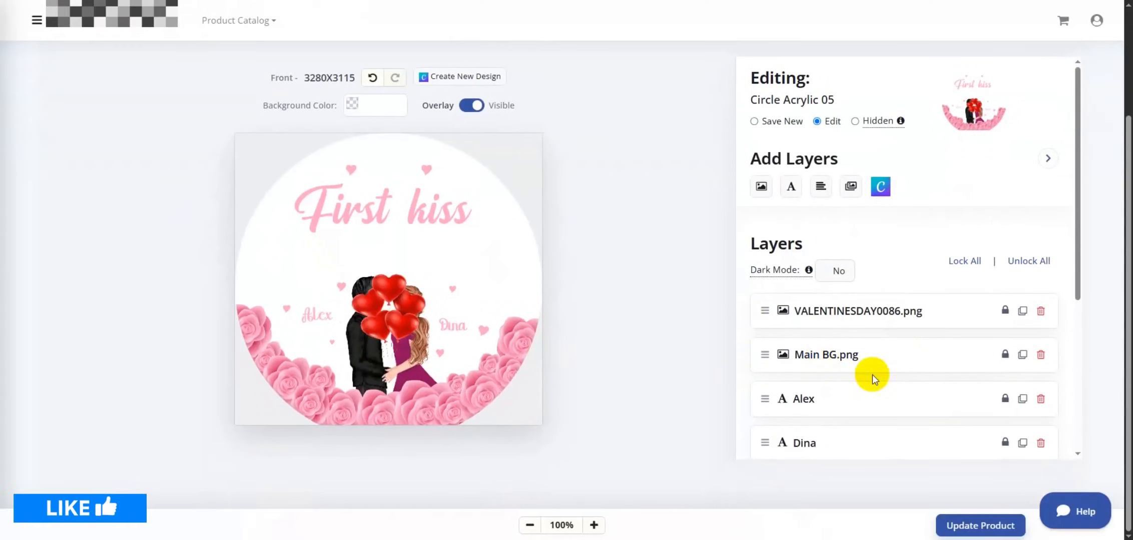
pyautogui.scroll(3, 323, 266)
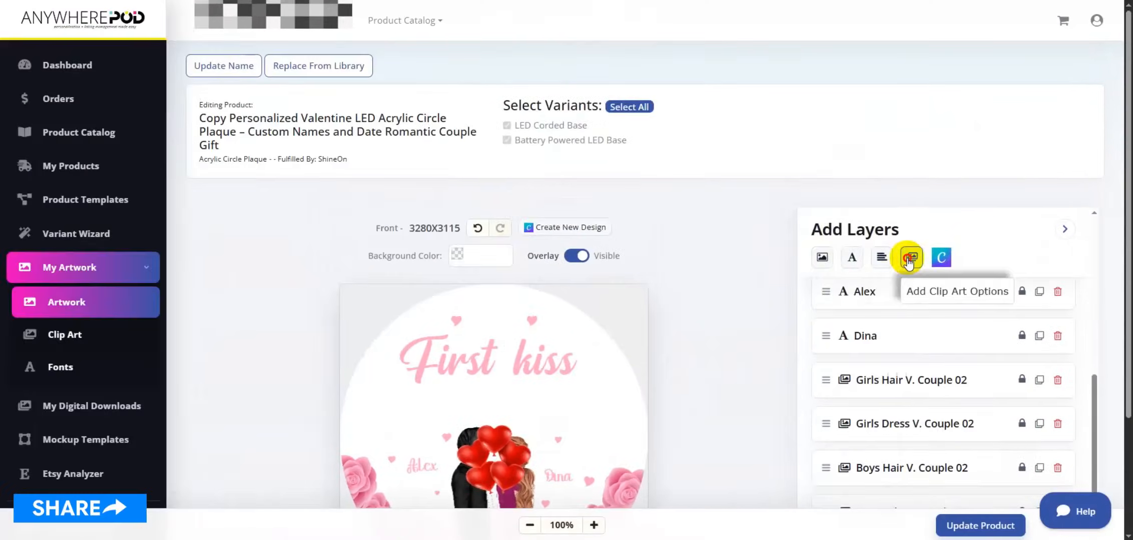
pyautogui.click(911, 255)
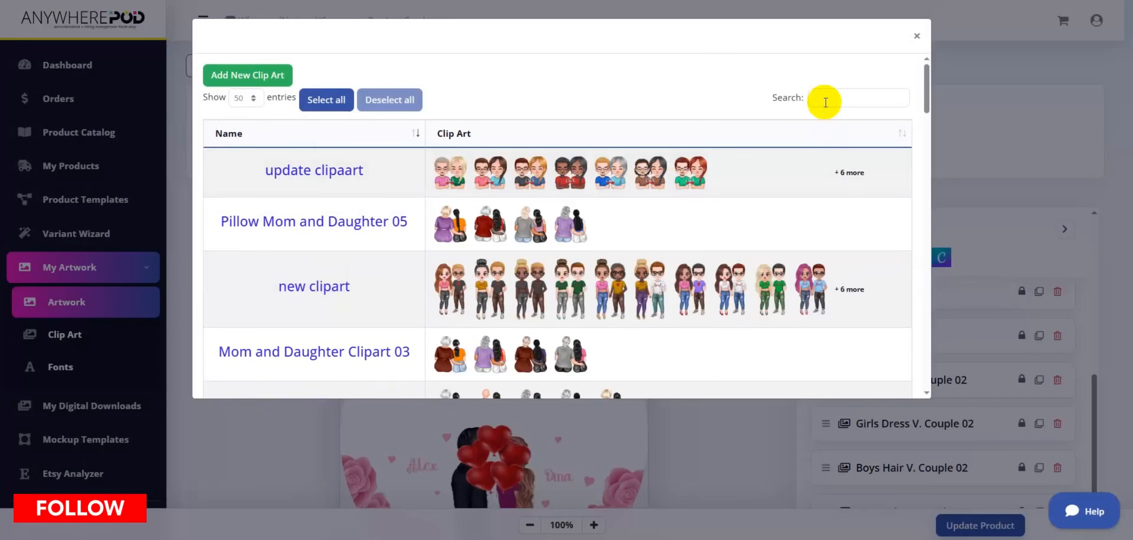
pyautogui.click(825, 100)
pyautogui.write('cli')
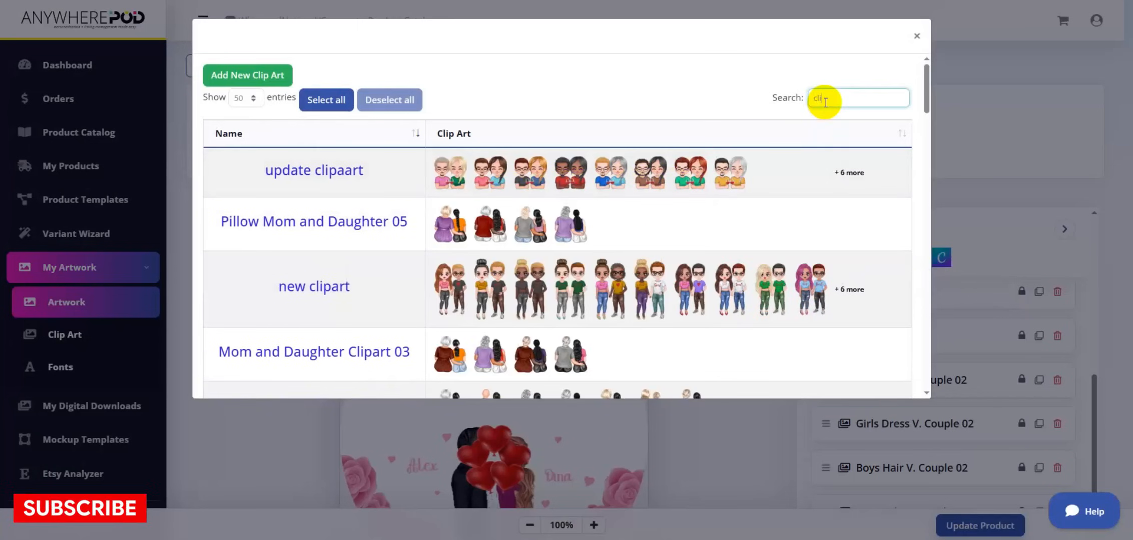
pyautogui.write('part 1')
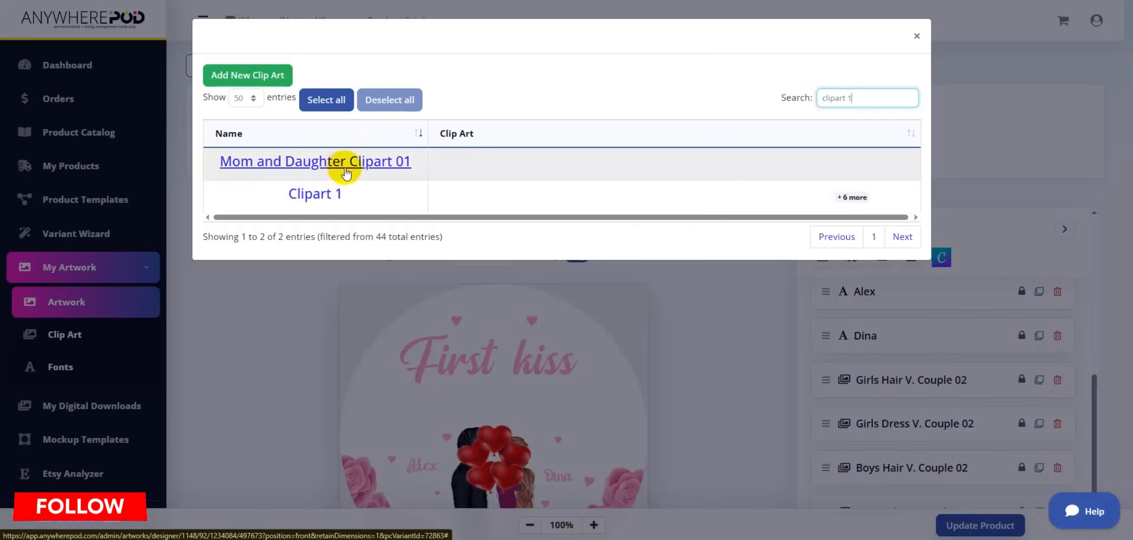
pyautogui.click(300, 197)
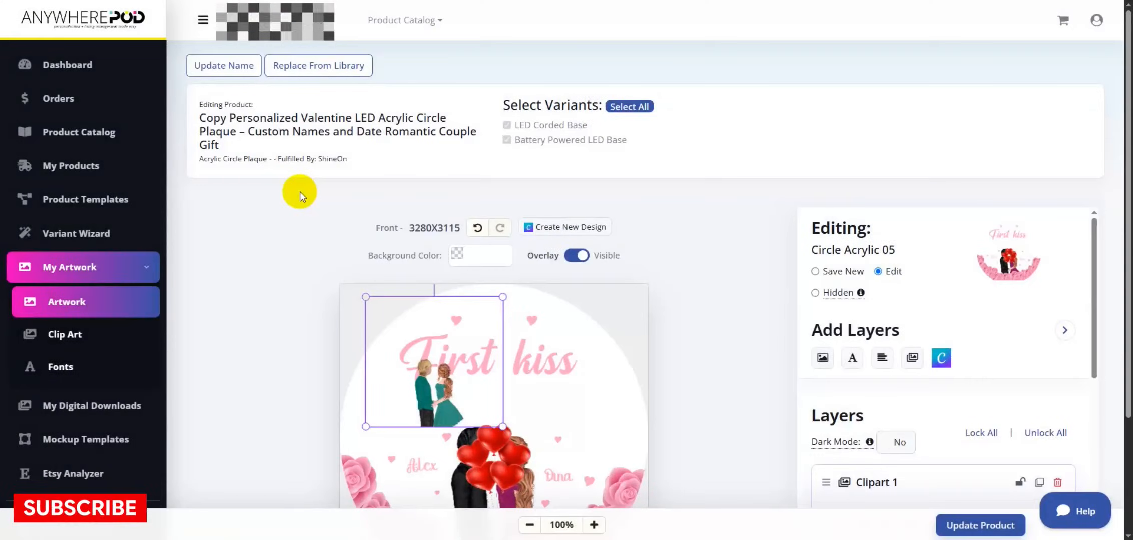
# Step: Set the Clipart 1 layer to option 14, the couple in black and magenta
pyautogui.scroll(-3, 601, 325)
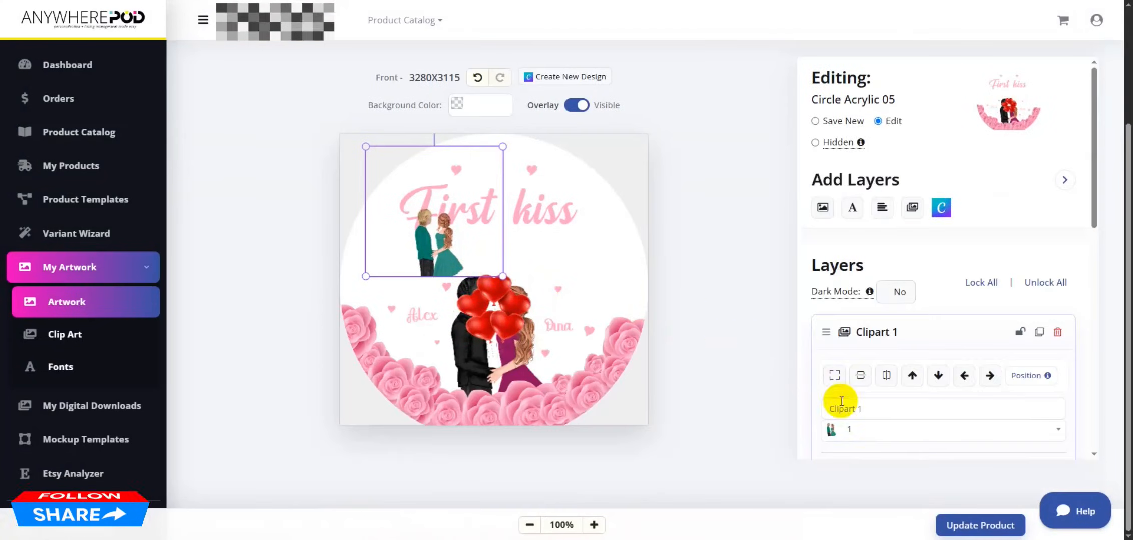
pyautogui.click(834, 369)
pyautogui.scroll(-6, 870, 455)
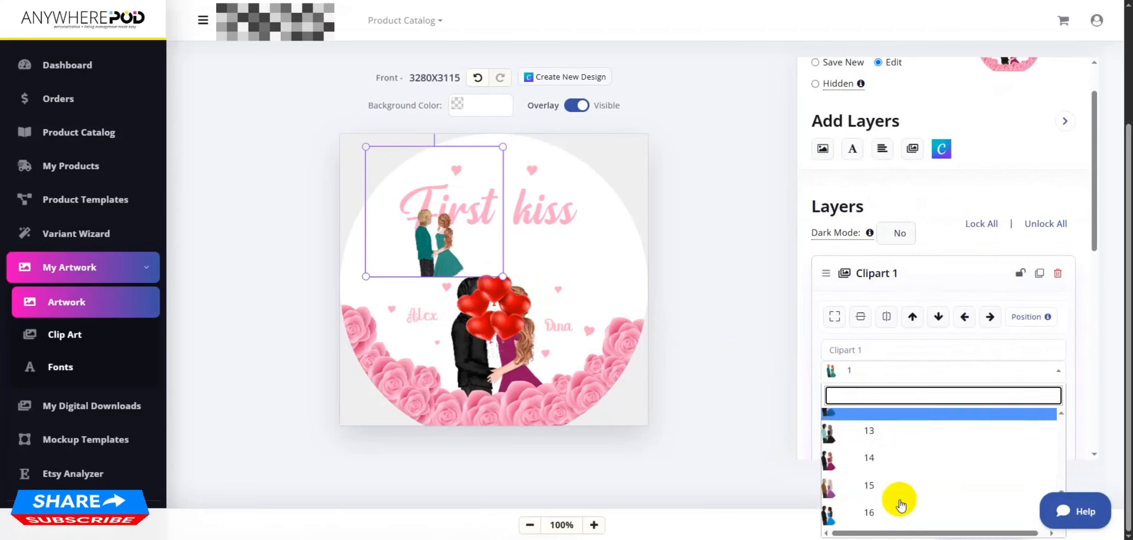
pyautogui.click(873, 480)
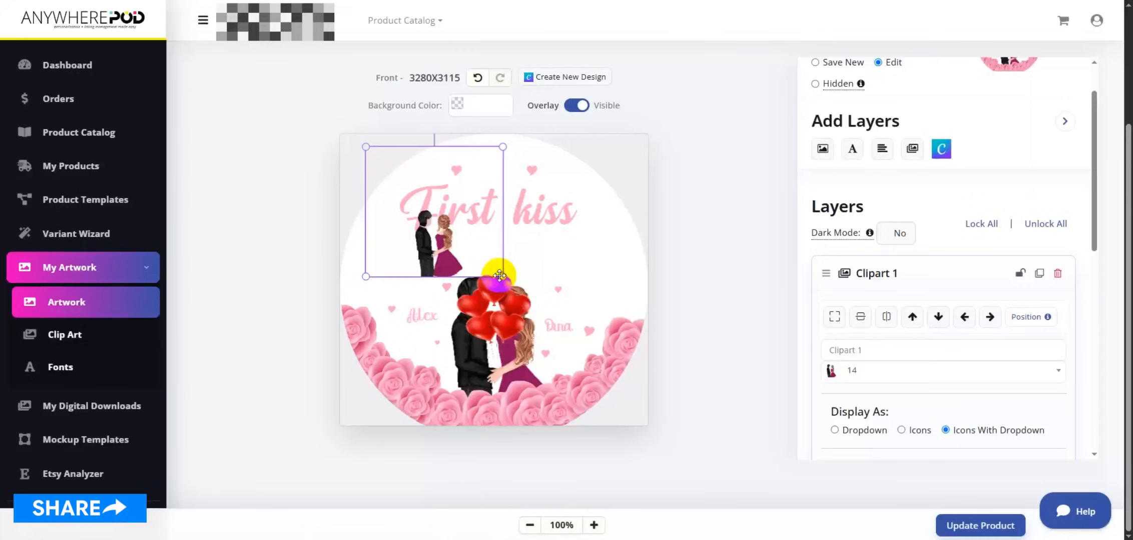
# Step: Enlarge the Clipart 1 couple to overlap the existing couple on the plaque and lock its layer
pyautogui.moveTo(499, 275); pyautogui.dragTo(593, 368)
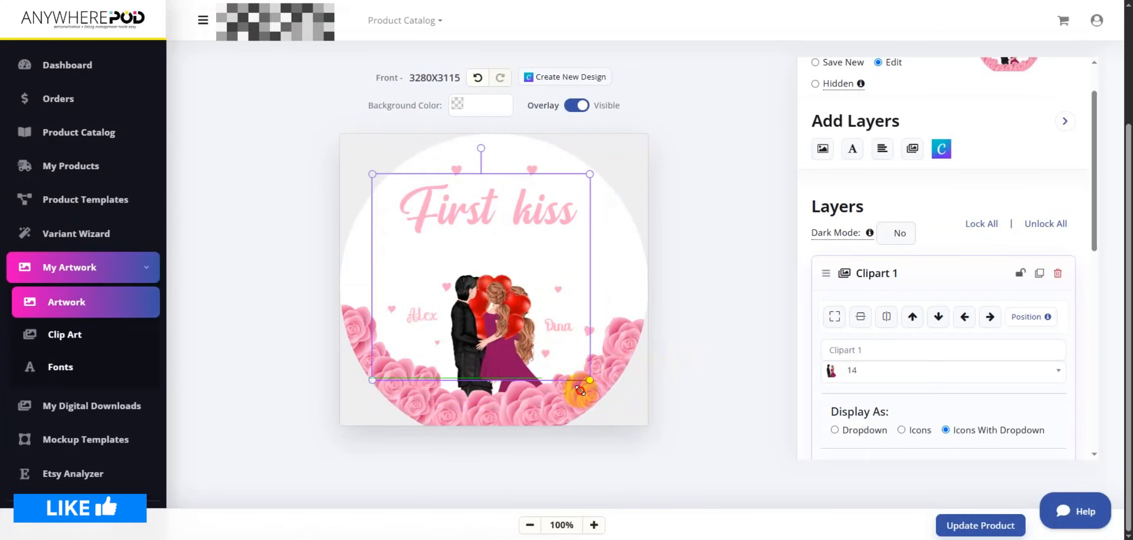
pyautogui.click(1019, 273)
# Step: Move the VALENTINESDAY0086.png balloon layer to the end of the layer list, beneath the couple layers
pyautogui.scroll(-3, 971, 201)
pyautogui.scroll(2, 939, 226)
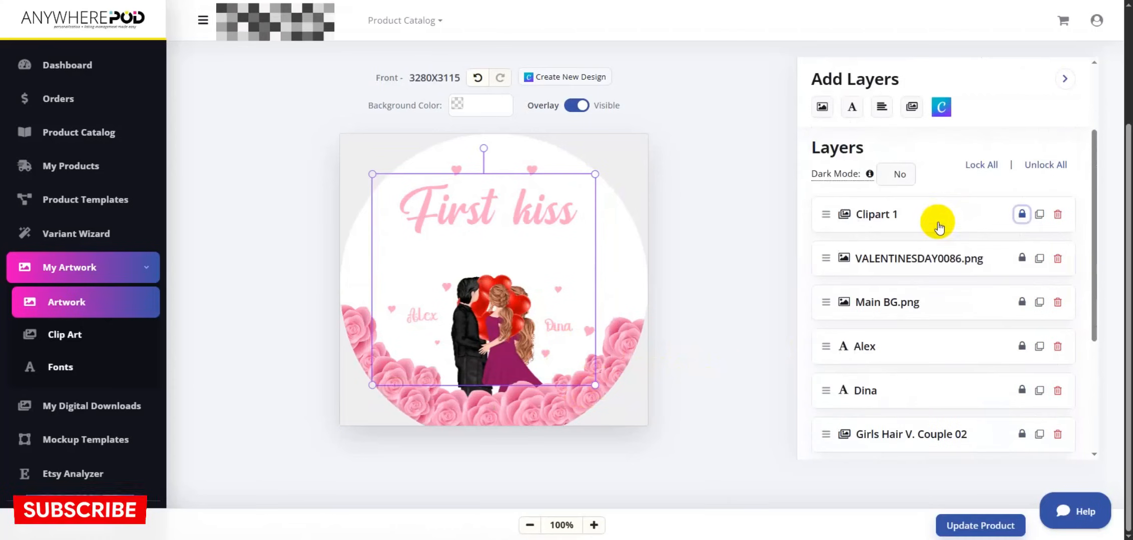
pyautogui.scroll(-1, 911, 220)
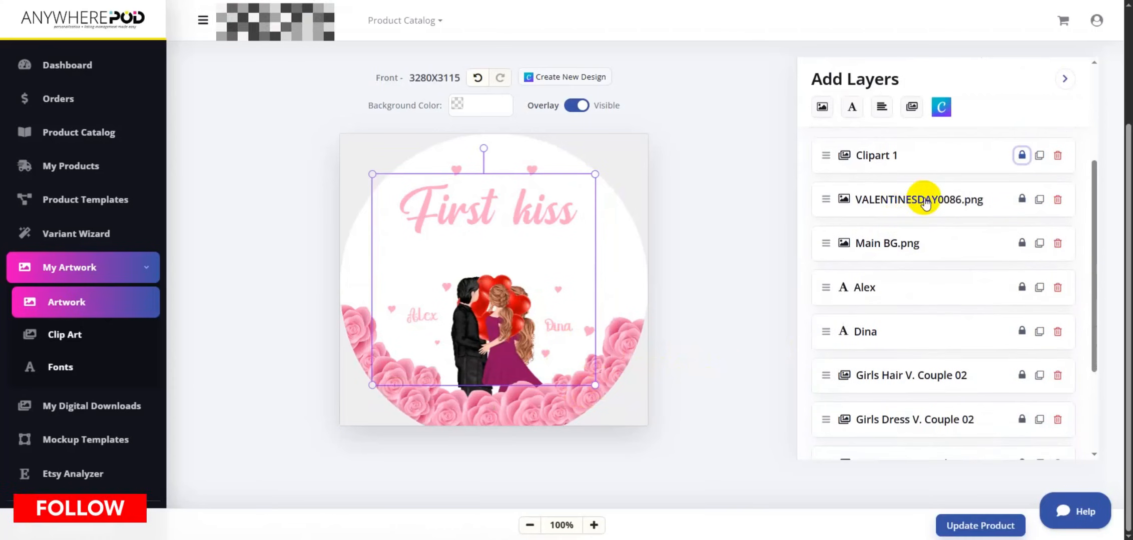
pyautogui.scroll(-1, 921, 230)
pyautogui.scroll(-1, 906, 300)
pyautogui.scroll(1, 886, 295)
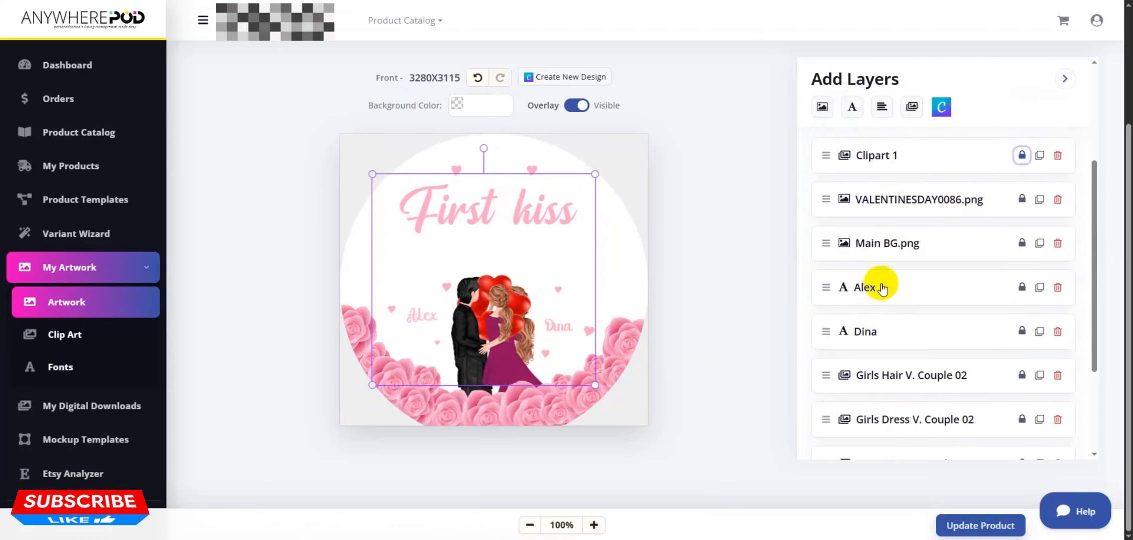
pyautogui.moveTo(916, 203); pyautogui.dragTo(910, 435)
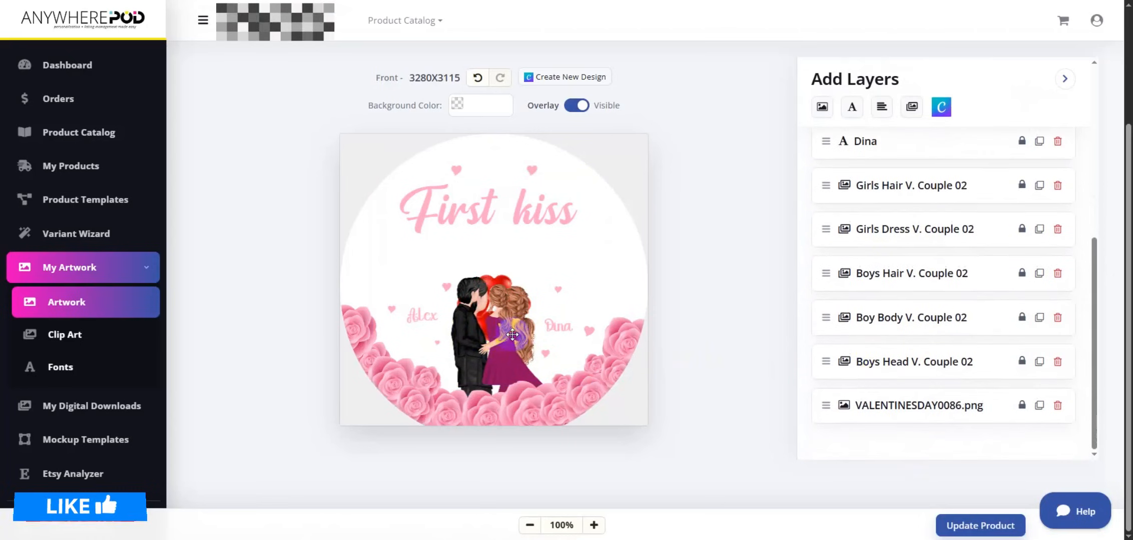
# Step: Unlock Clipart 1, enlarge and reposition it until it nearly fills the artwork and covers the original couple, and lock it again
pyautogui.scroll(3, 943, 305)
pyautogui.click(1021, 304)
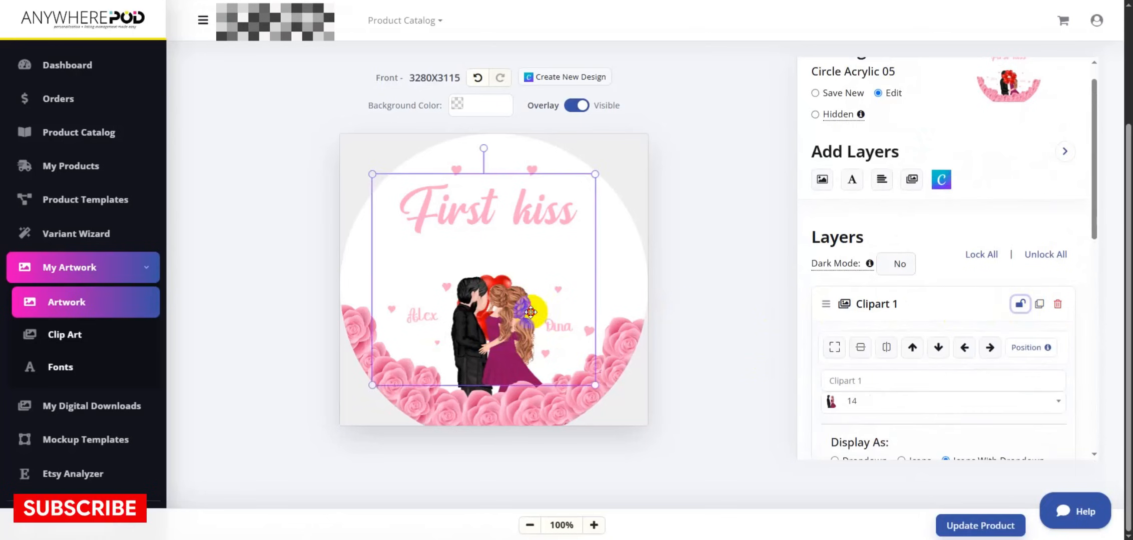
pyautogui.moveTo(533, 315); pyautogui.dragTo(533, 316)
pyautogui.moveTo(599, 388); pyautogui.dragTo(620, 417)
pyautogui.moveTo(567, 367); pyautogui.dragTo(554, 356)
pyautogui.moveTo(613, 400)
pyautogui.mouseDown()
pyautogui.moveTo(665, 418)
pyautogui.moveTo(612, 379)
pyautogui.moveTo(645, 419)
pyautogui.moveTo(634, 412)
pyautogui.moveTo(643, 429)
pyautogui.moveTo(602, 389)
pyautogui.moveTo(635, 415)
pyautogui.moveTo(628, 441)
pyautogui.moveTo(579, 384)
pyautogui.moveTo(599, 401)
pyautogui.mouseUp()
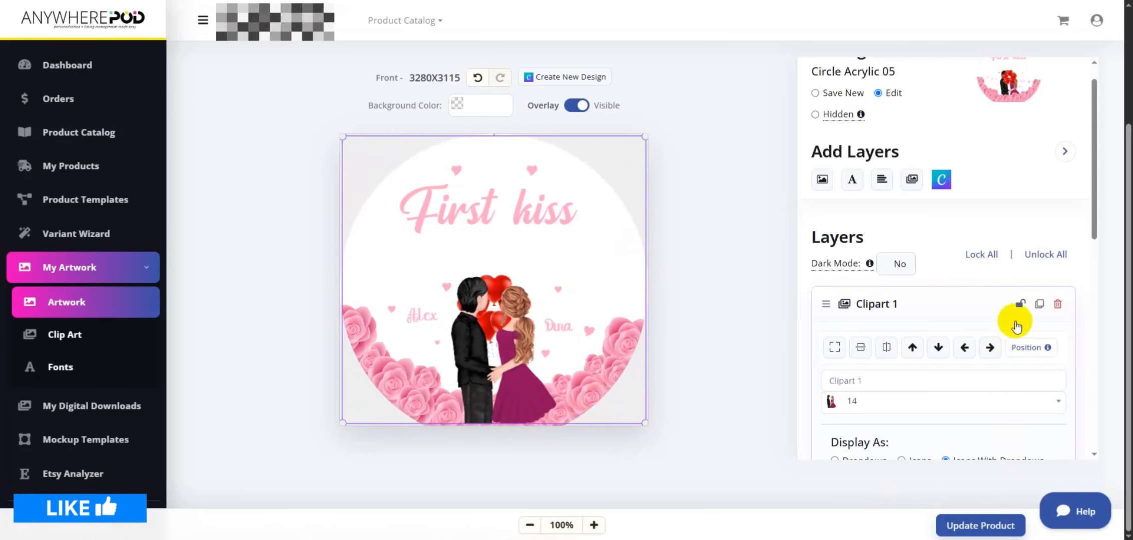
pyautogui.click(1020, 304)
# Step: Move the VALENTINESDAY0086.png balloon layer above Clipart 1, to the front of the layer stack
pyautogui.scroll(-5, 940, 350)
pyautogui.moveTo(943, 405); pyautogui.dragTo(915, 274)
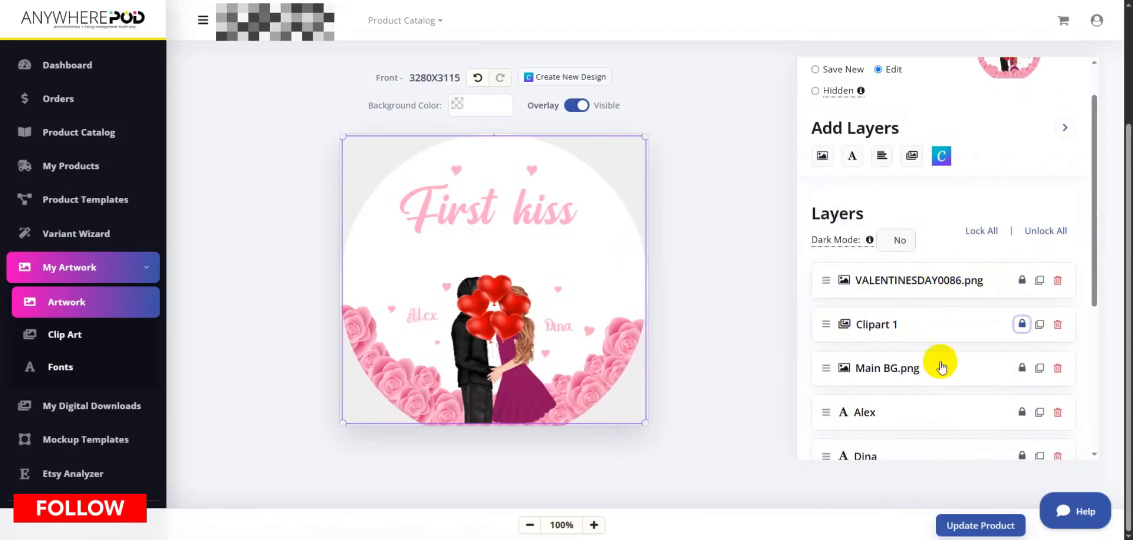
# Step: Delete the old V. Couple 02 layers: Boys Head, Boy Body, Boys Hair, Girls Dress and Girls Hair
pyautogui.scroll(-5, 940, 367)
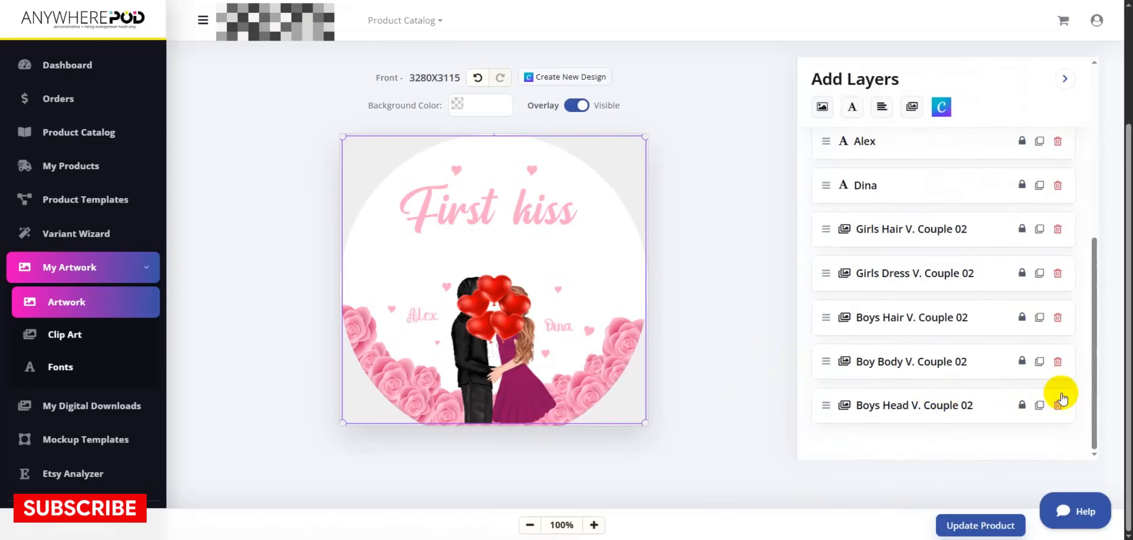
pyautogui.click(1058, 406)
pyautogui.click(1058, 406)
pyautogui.click(1058, 407)
pyautogui.click(1057, 407)
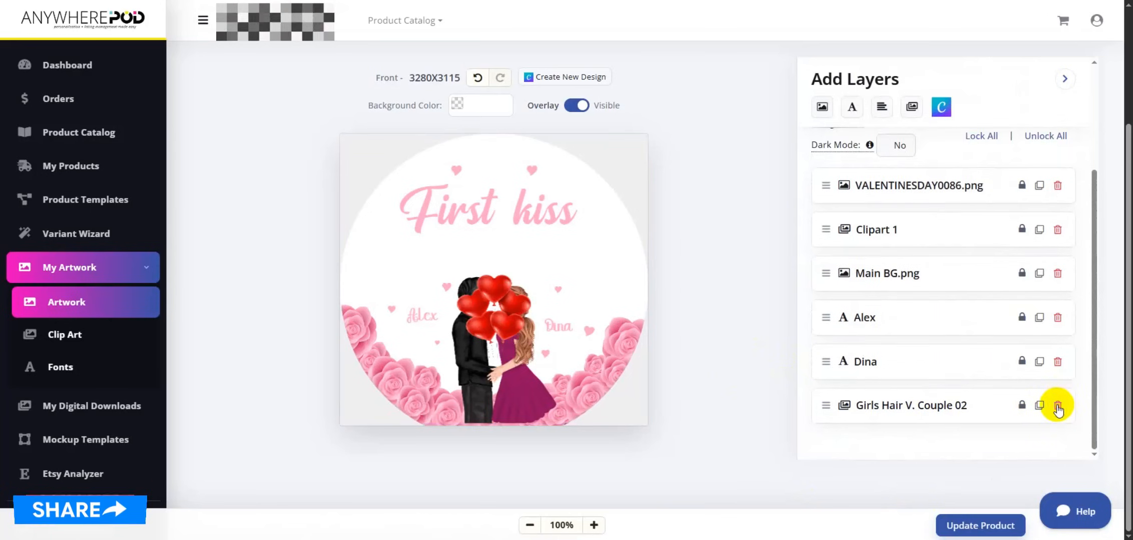
pyautogui.click(1057, 405)
# Step: Move the Clipart 1 layer beneath all other layers and give it the option title Choose Your Clipart
pyautogui.moveTo(925, 281); pyautogui.dragTo(915, 431)
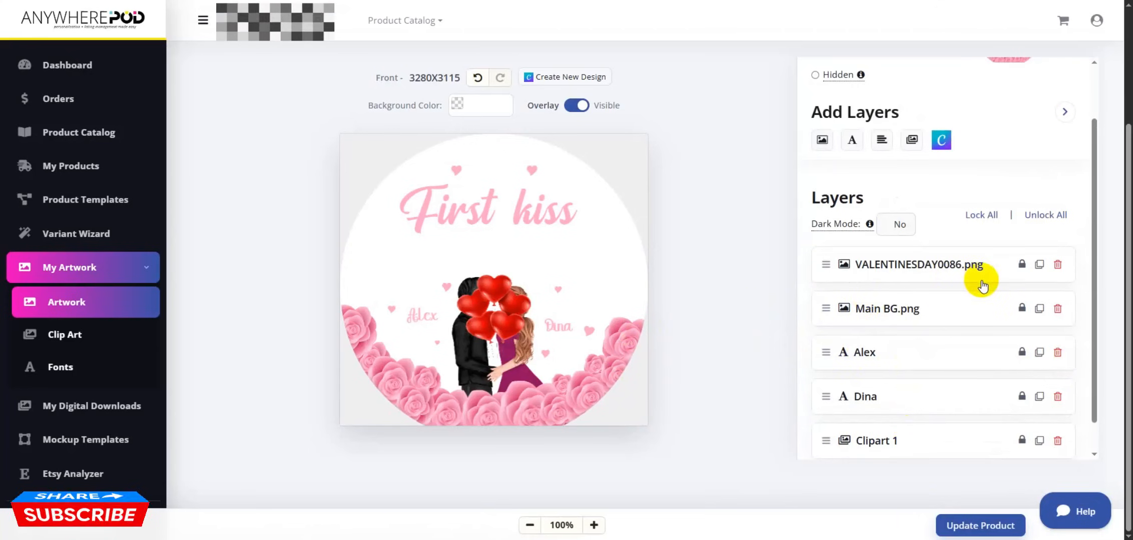
pyautogui.click(954, 445)
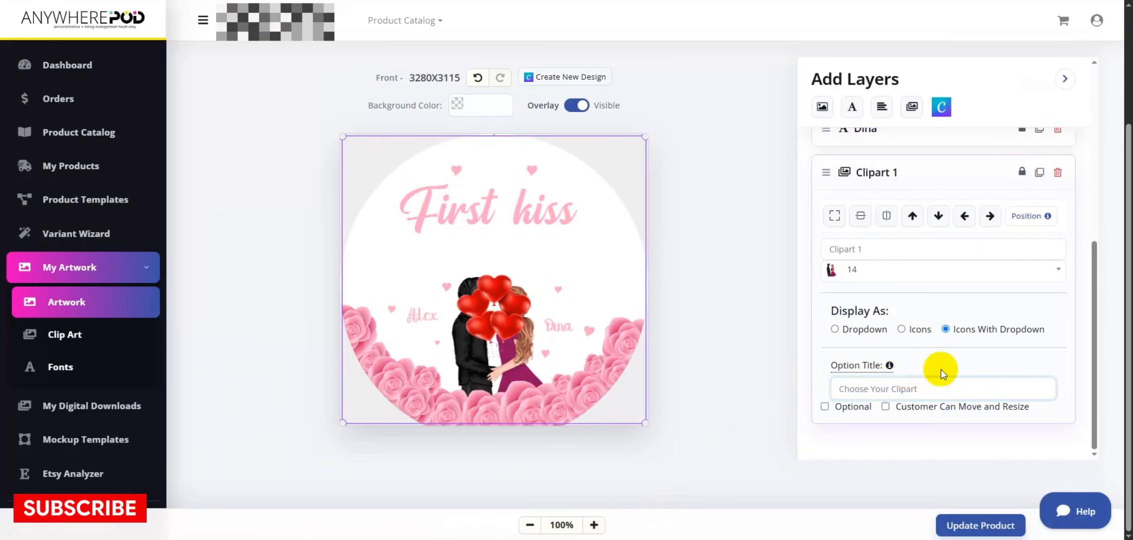
pyautogui.scroll(1, 944, 352)
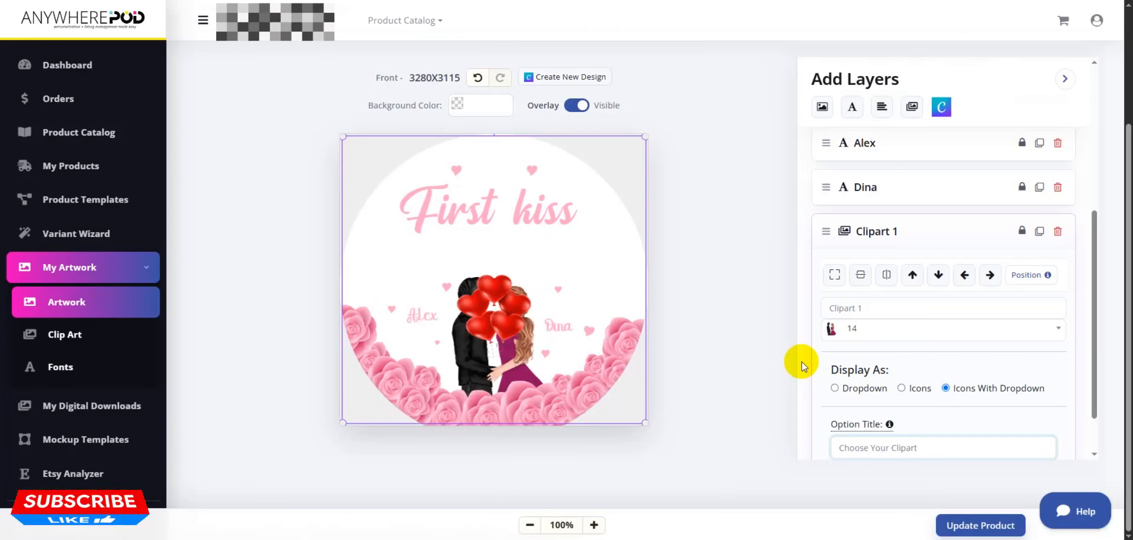
pyautogui.scroll(-2, 1062, 373)
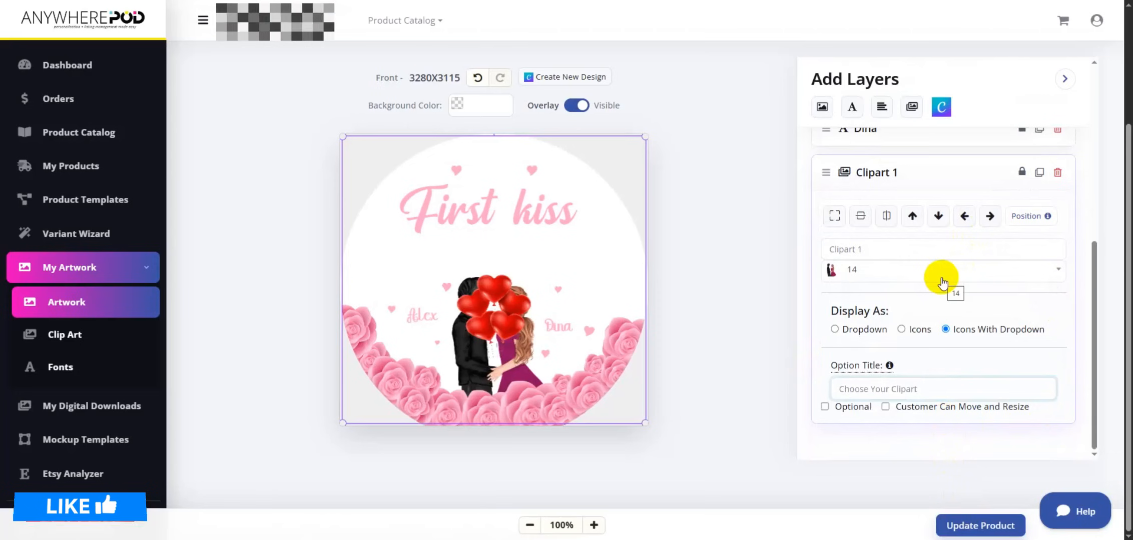
pyautogui.click(704, 284)
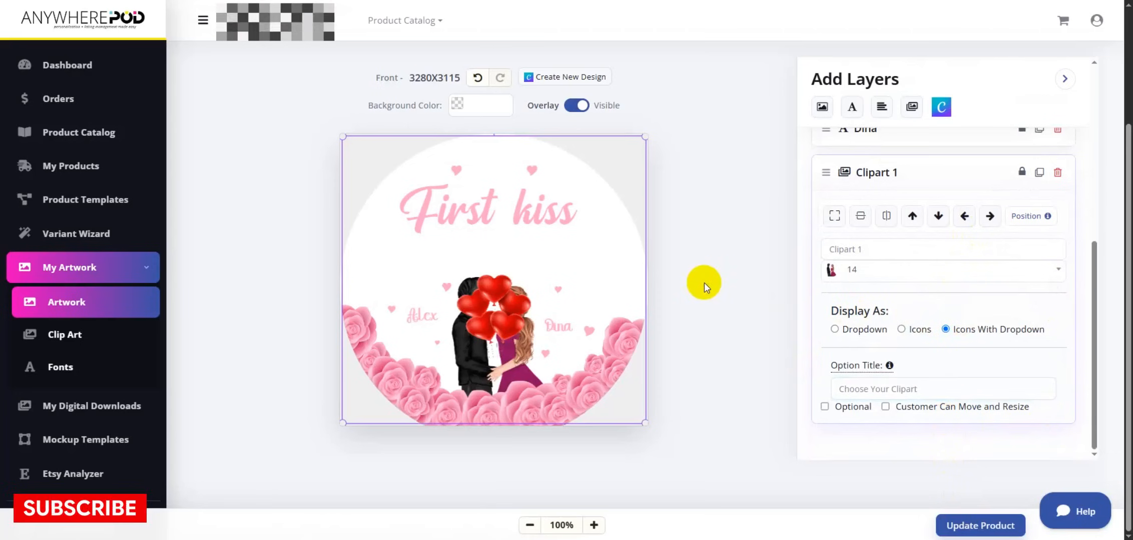
# Step: Look over the artwork's layers and update the product with the edited design
pyautogui.scroll(3, 911, 373)
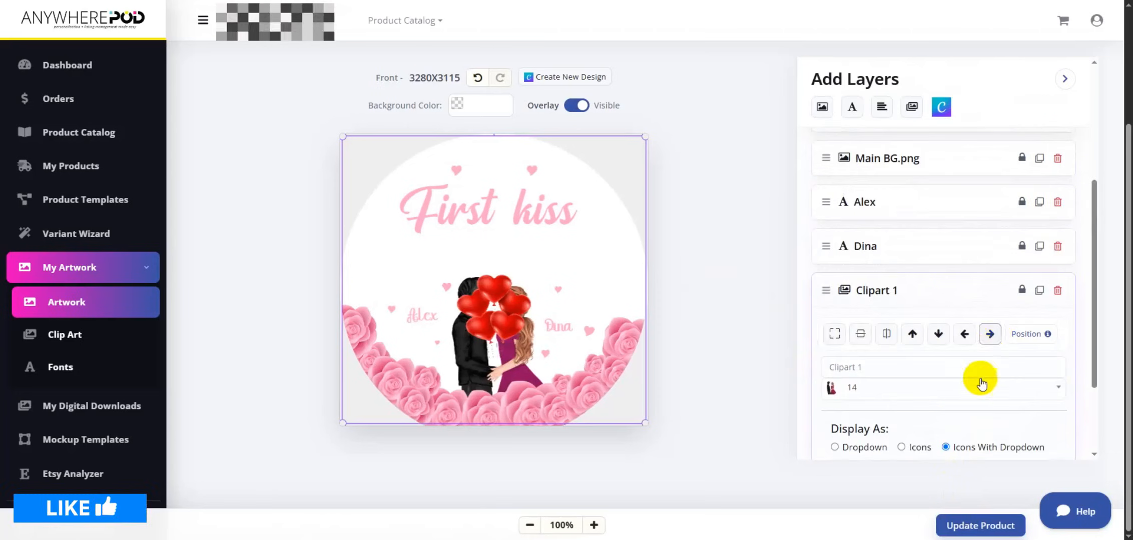
pyautogui.click(917, 299)
pyautogui.click(915, 288)
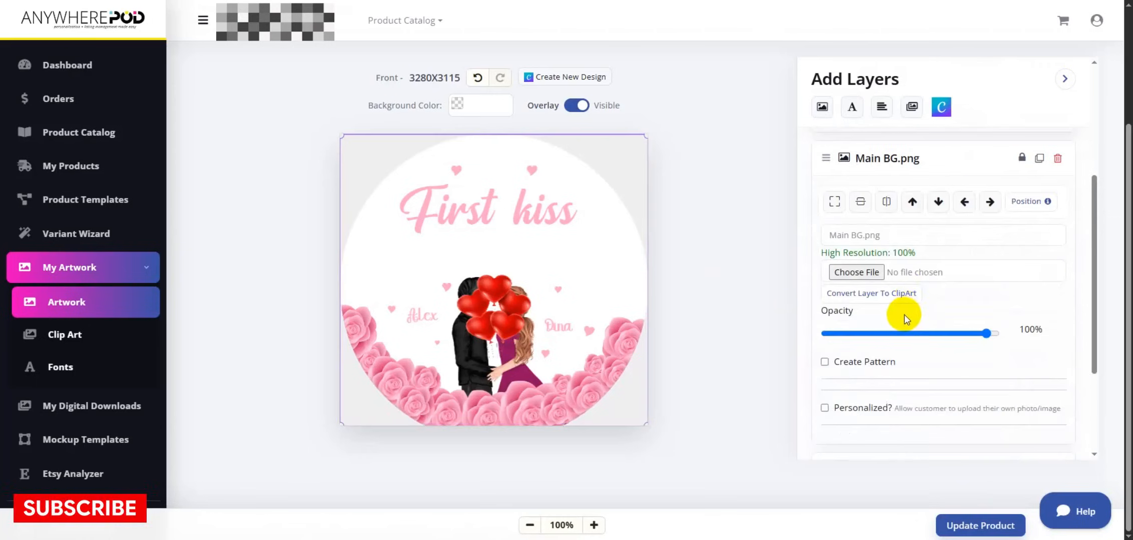
pyautogui.scroll(2, 947, 229)
pyautogui.click(936, 220)
pyautogui.click(991, 526)
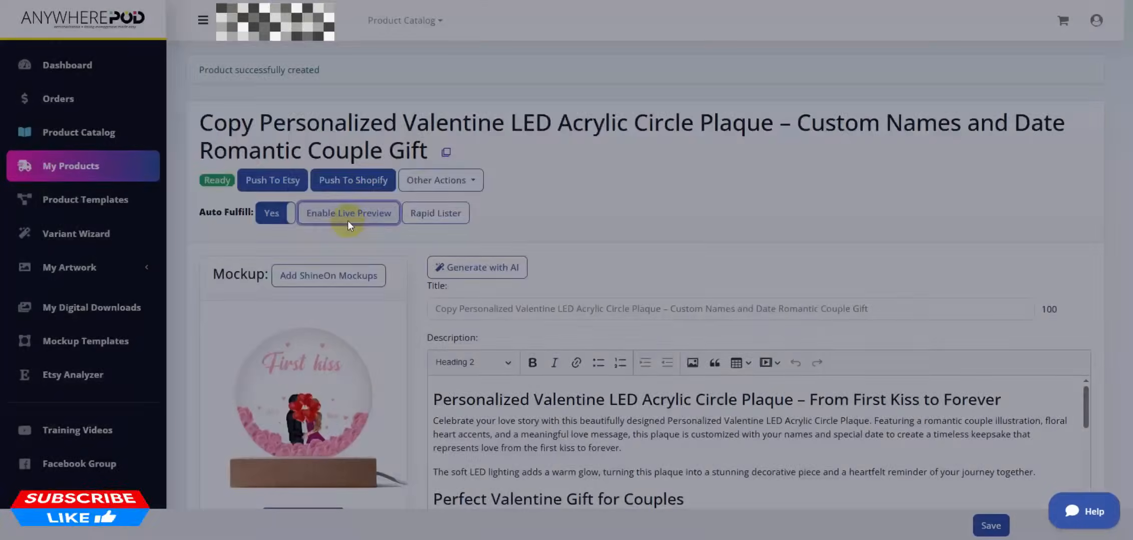
# Step: Enable live preview for the Acrylic Circle Plaque using the fifth available preview template and save it
pyautogui.click(348, 220)
pyautogui.click(250, 131)
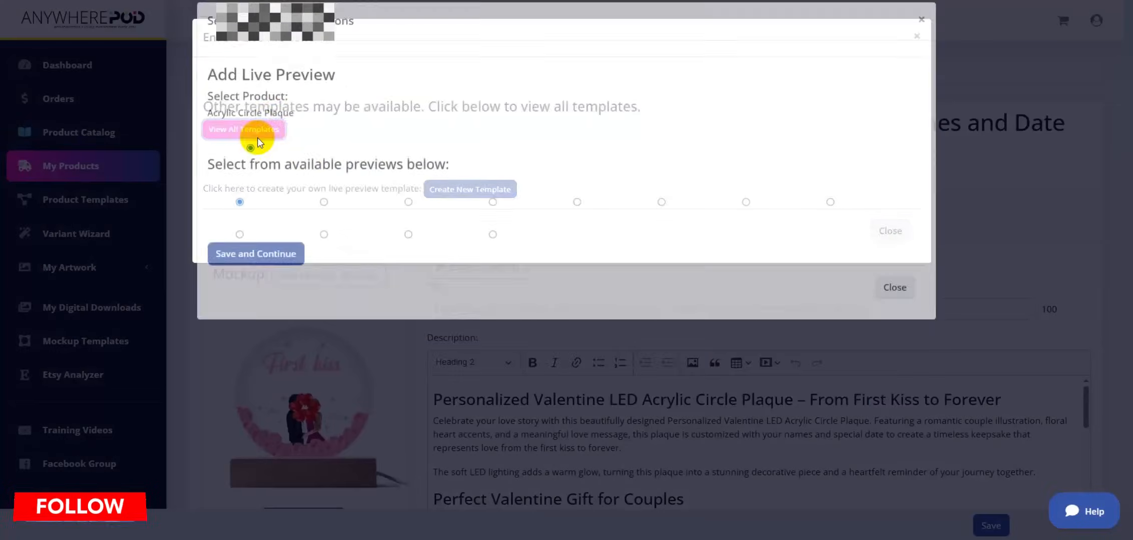
pyautogui.scroll(-2, 473, 298)
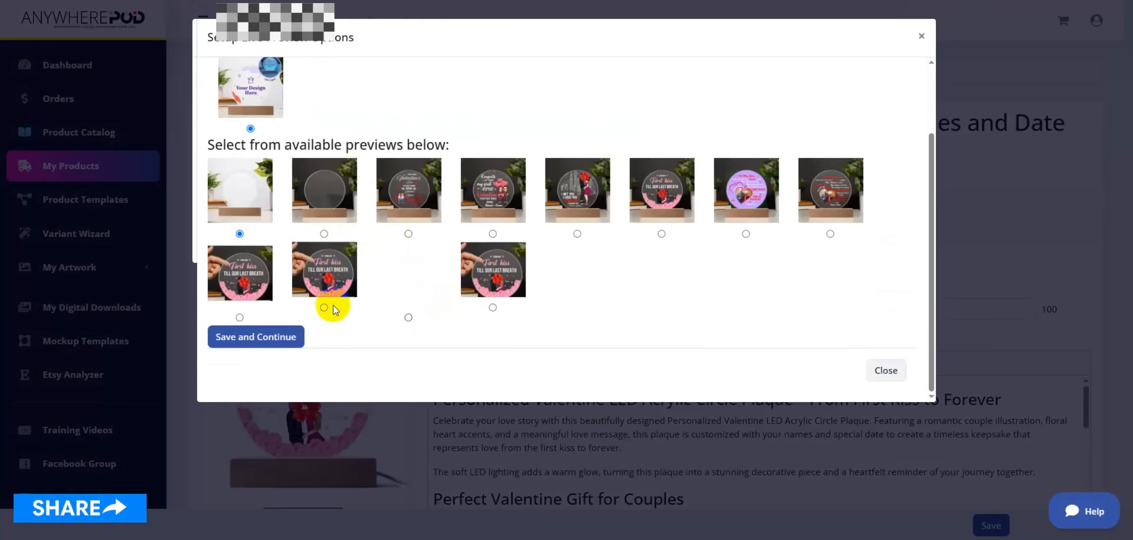
pyautogui.click(577, 234)
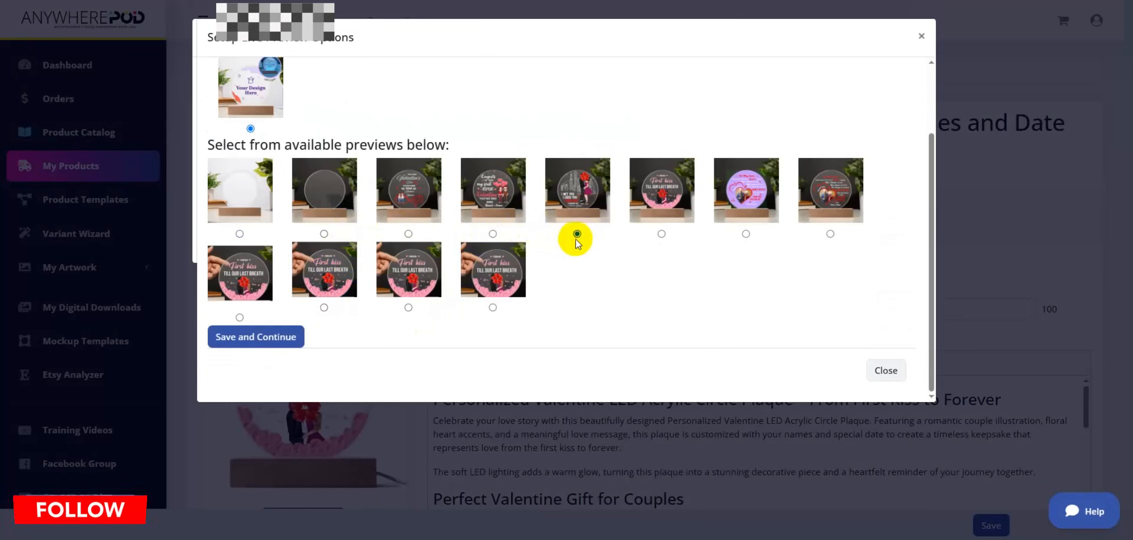
pyautogui.click(275, 338)
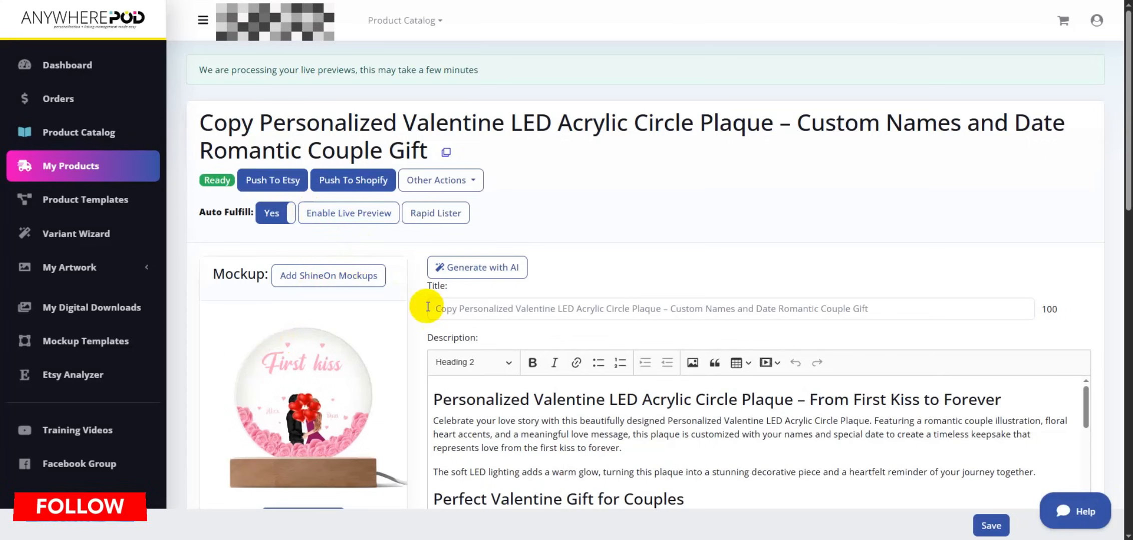
# Step: Copy the product's live preview URL from the Etsy personalization settings and open it in a new browser tab
pyautogui.scroll(-4, 417, 306)
pyautogui.click(478, 335)
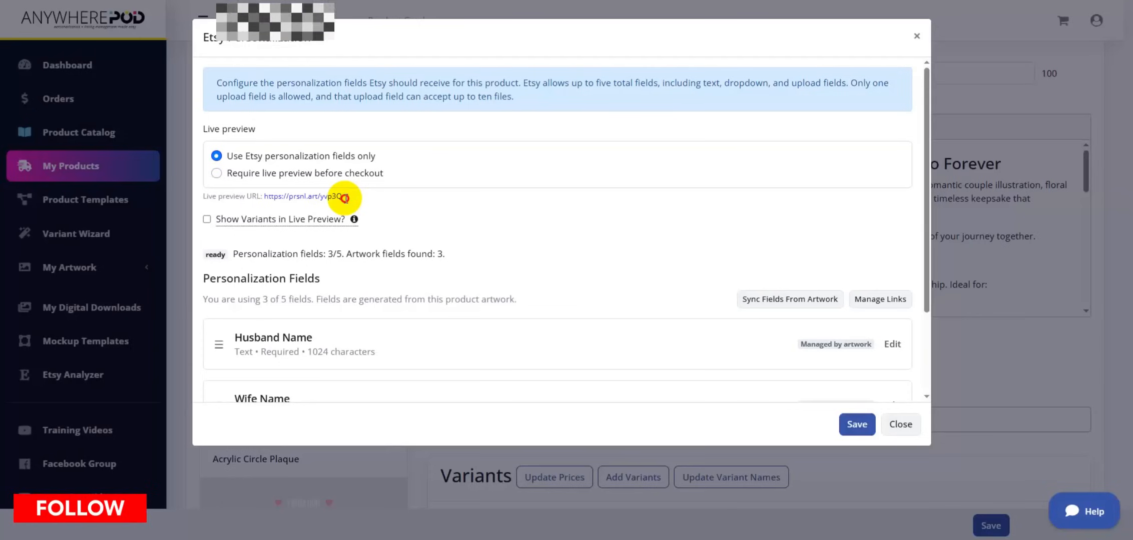
pyautogui.moveTo(344, 198); pyautogui.dragTo(267, 198)
pyautogui.hotkey('ctrl', 'c')
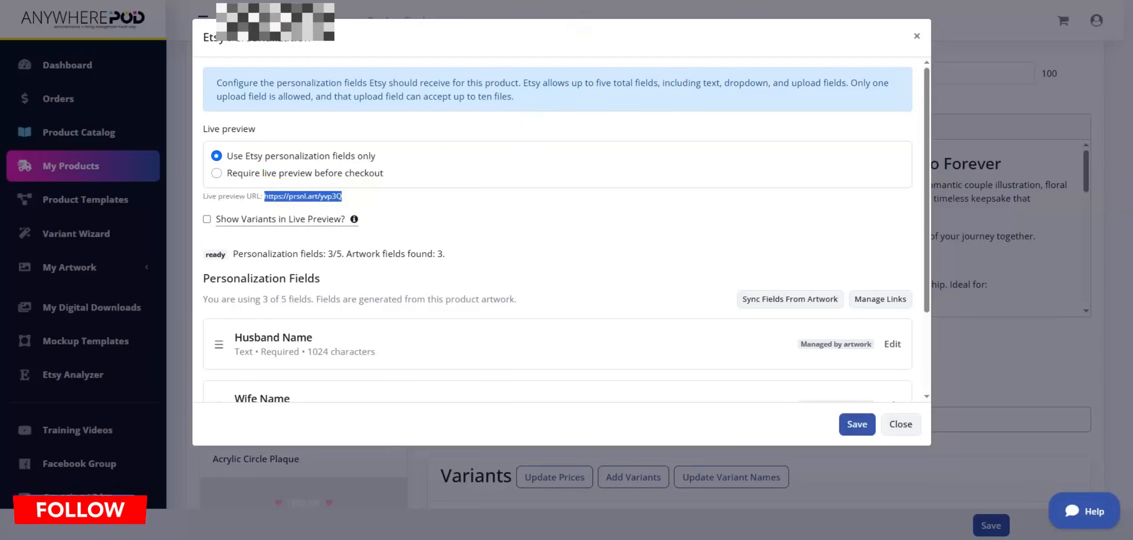
pyautogui.hotkey('ctrl', 't')
pyautogui.hotkey('ctrl', 'v')
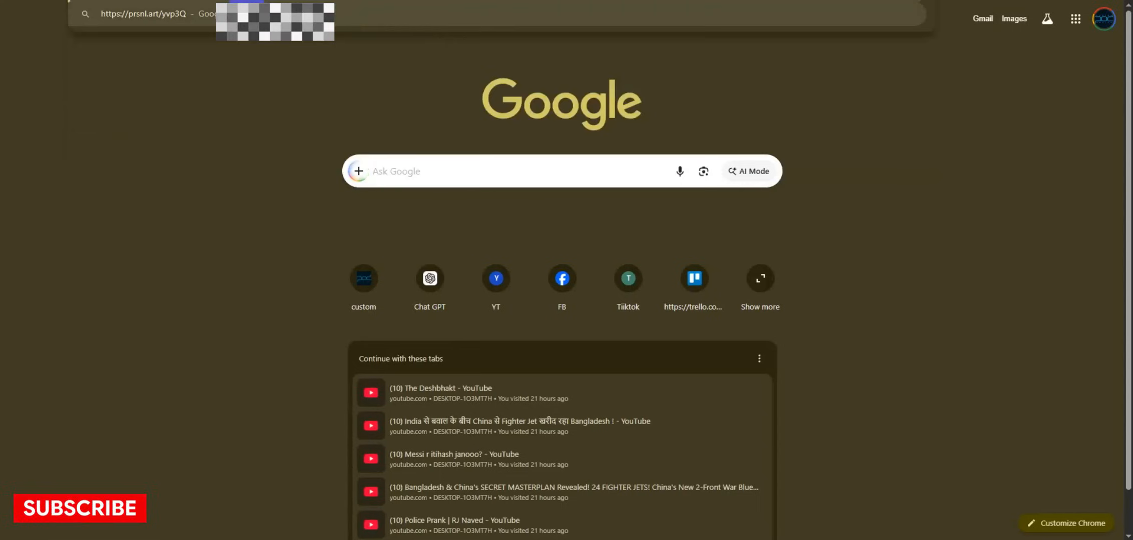
pyautogui.press('Return')
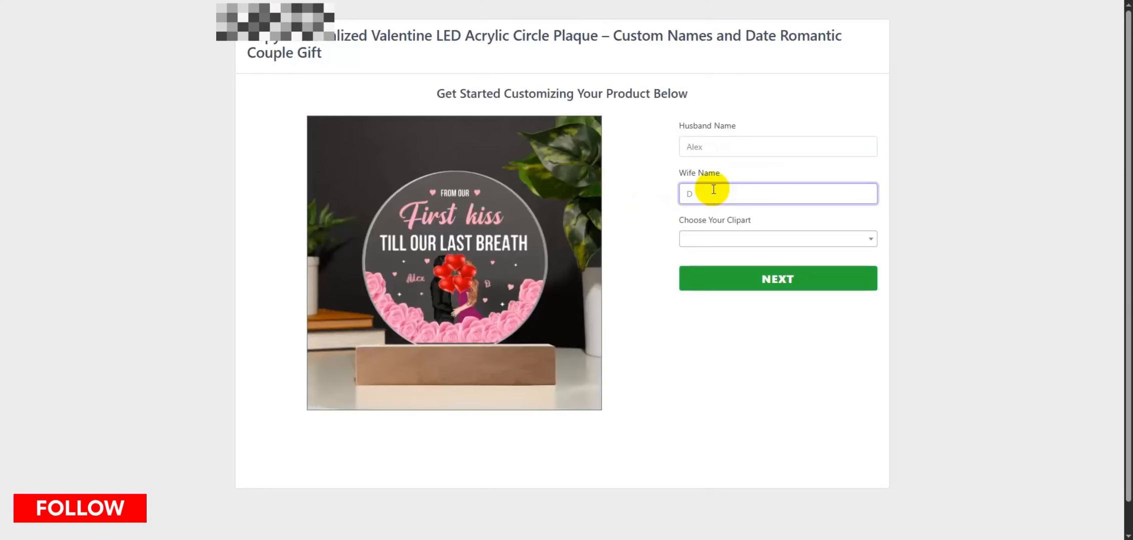
# Step: Test the live preview by completing the wife's name and choosing clipart option 1
pyautogui.write('in')
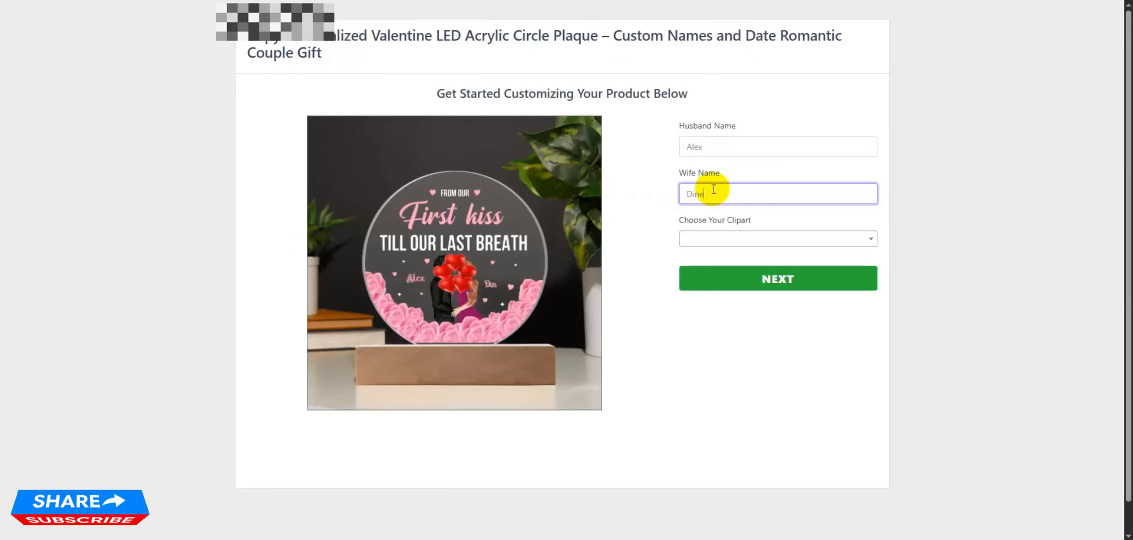
pyautogui.write('a')
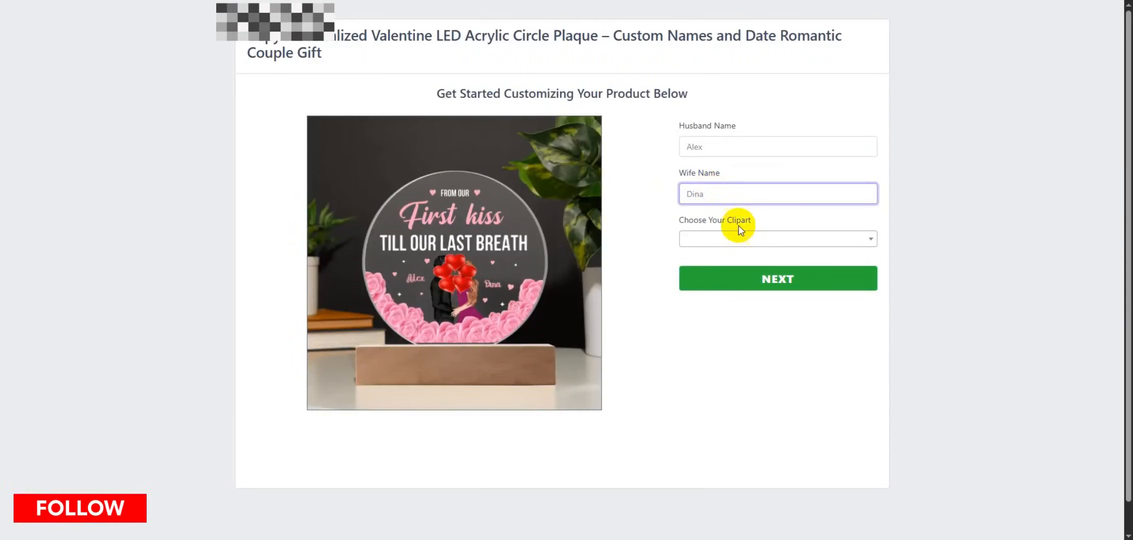
pyautogui.click(737, 240)
pyautogui.click(733, 304)
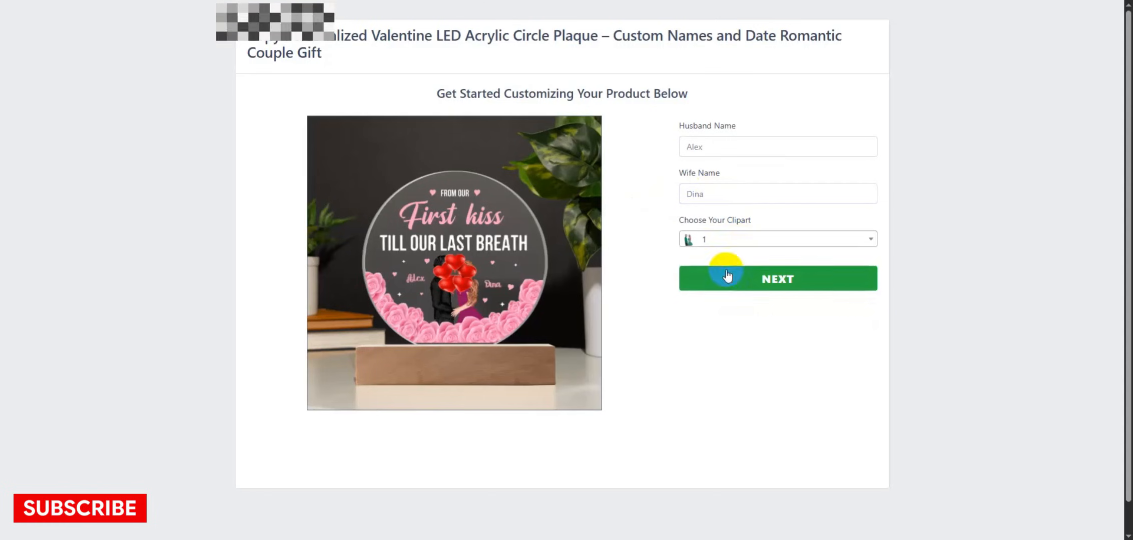
# Step: Test the clipart choice in the live preview by switching to option 2 and back to option 1
pyautogui.click(716, 245)
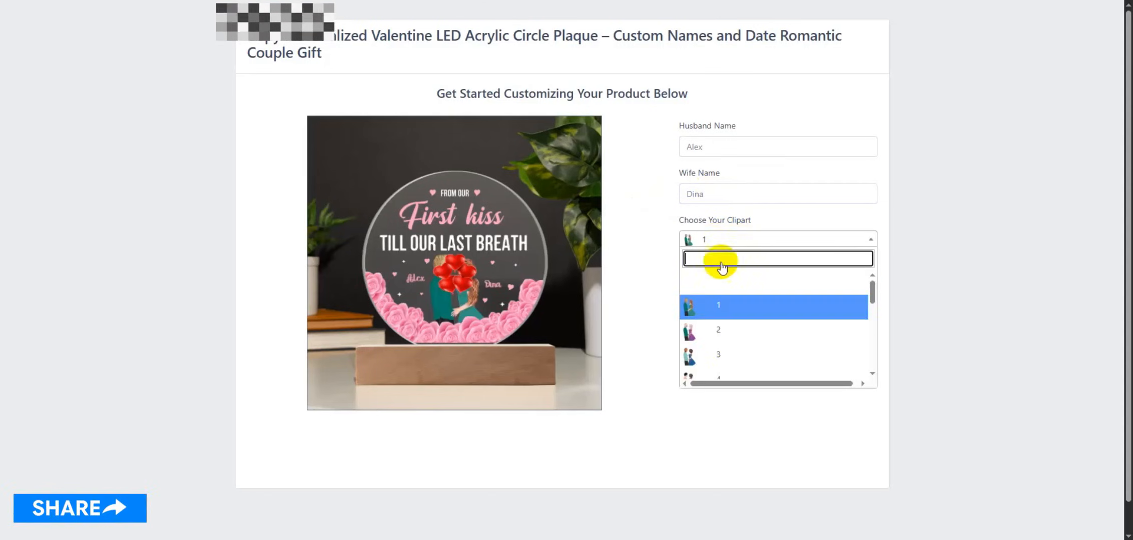
pyautogui.click(729, 340)
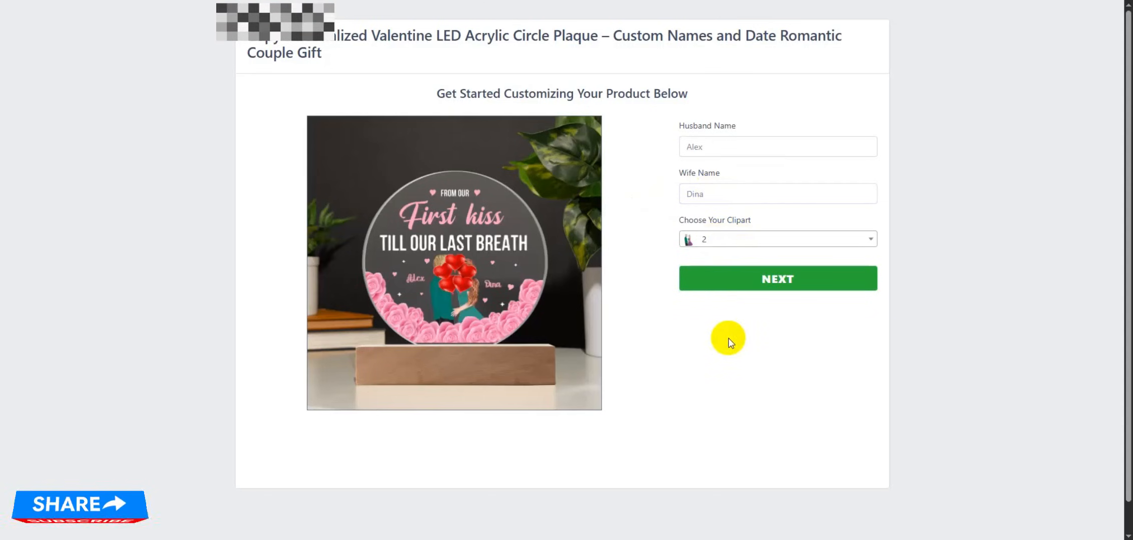
pyautogui.click(698, 248)
pyautogui.click(703, 305)
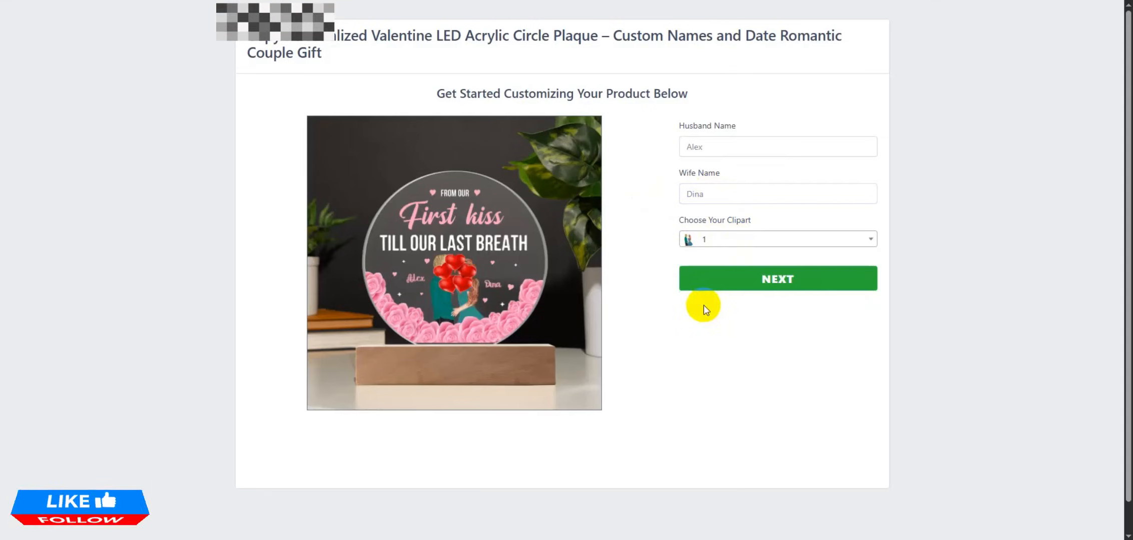
# Step: Test the clipart choice in the live preview by clearing it and then choosing options 1, 2 and 3
pyautogui.click(700, 244)
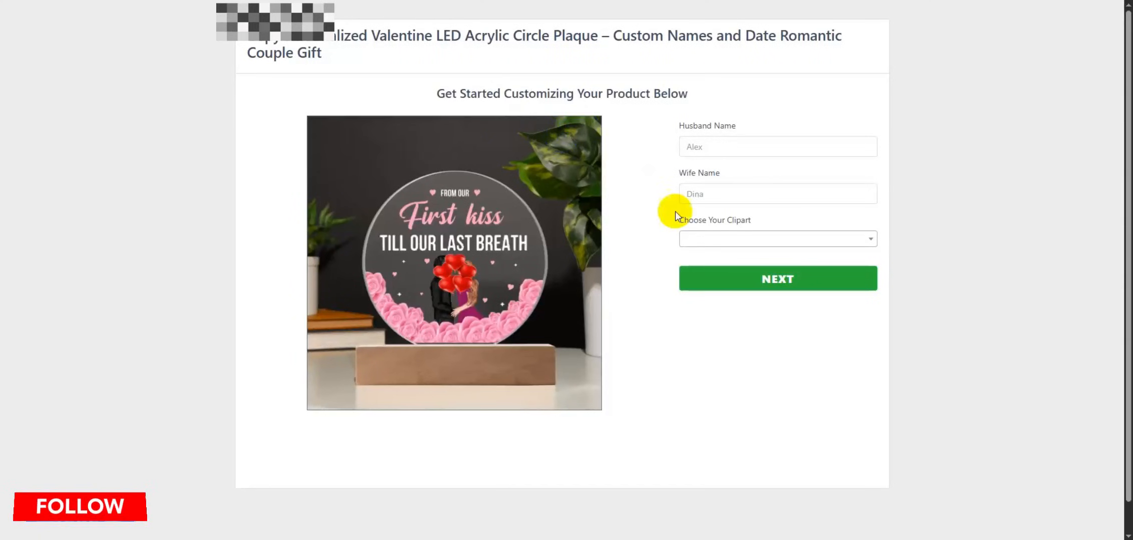
pyautogui.click(701, 238)
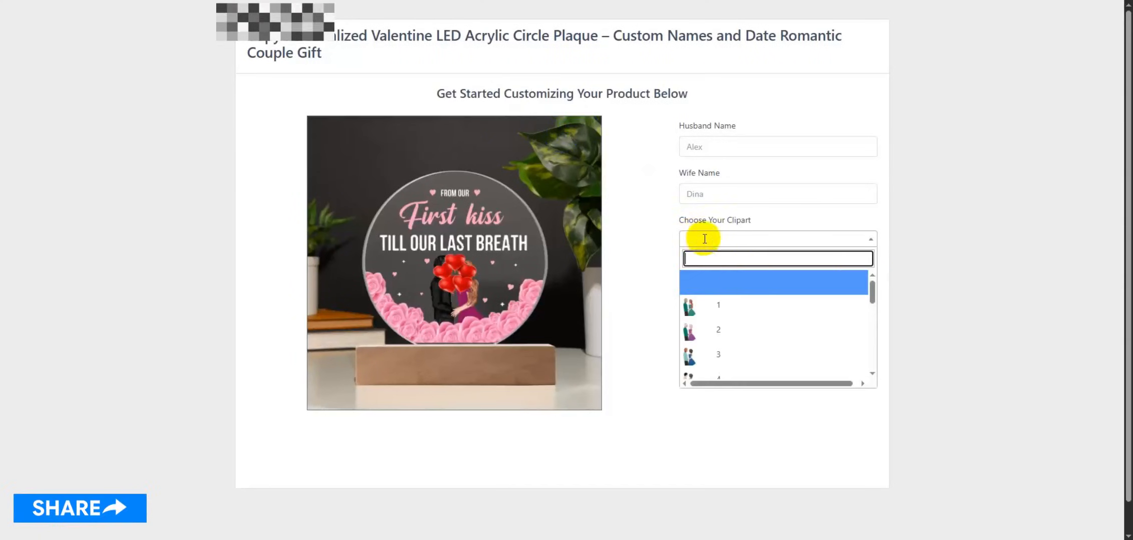
pyautogui.click(708, 240)
pyautogui.click(709, 241)
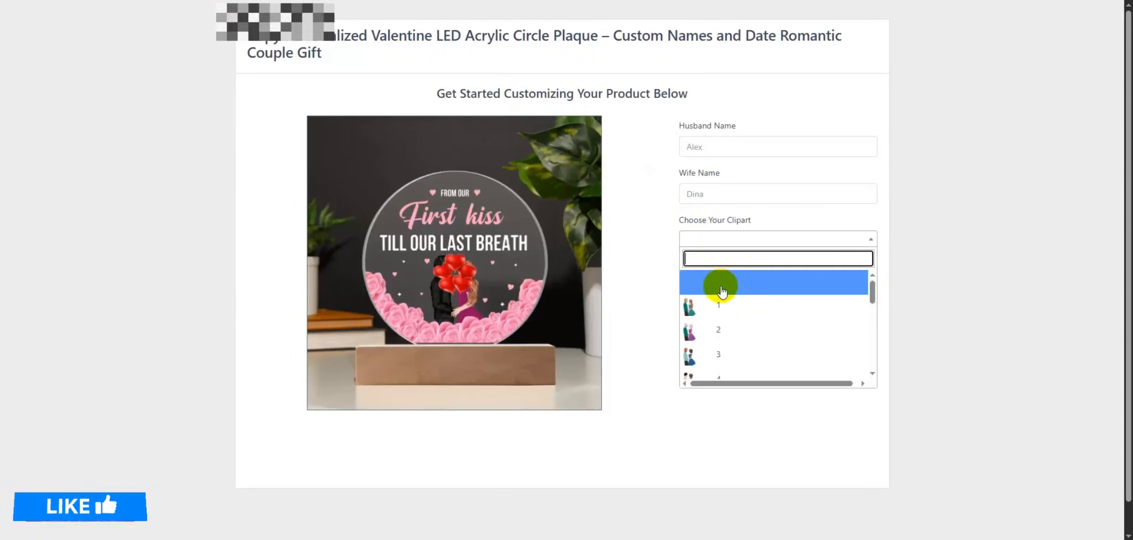
pyautogui.click(718, 305)
pyautogui.click(715, 240)
pyautogui.click(720, 320)
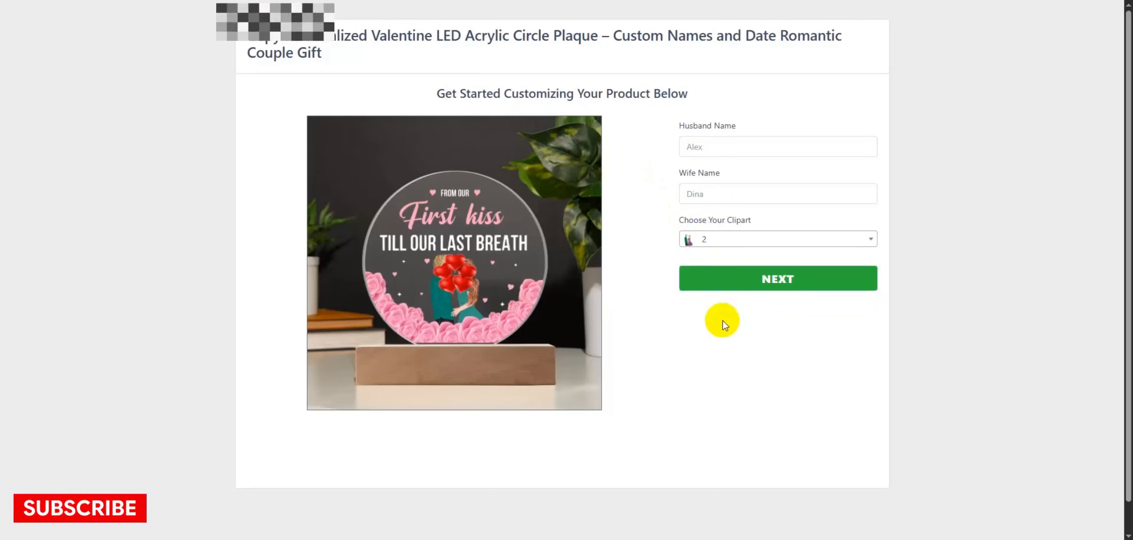
pyautogui.click(721, 240)
pyautogui.click(718, 355)
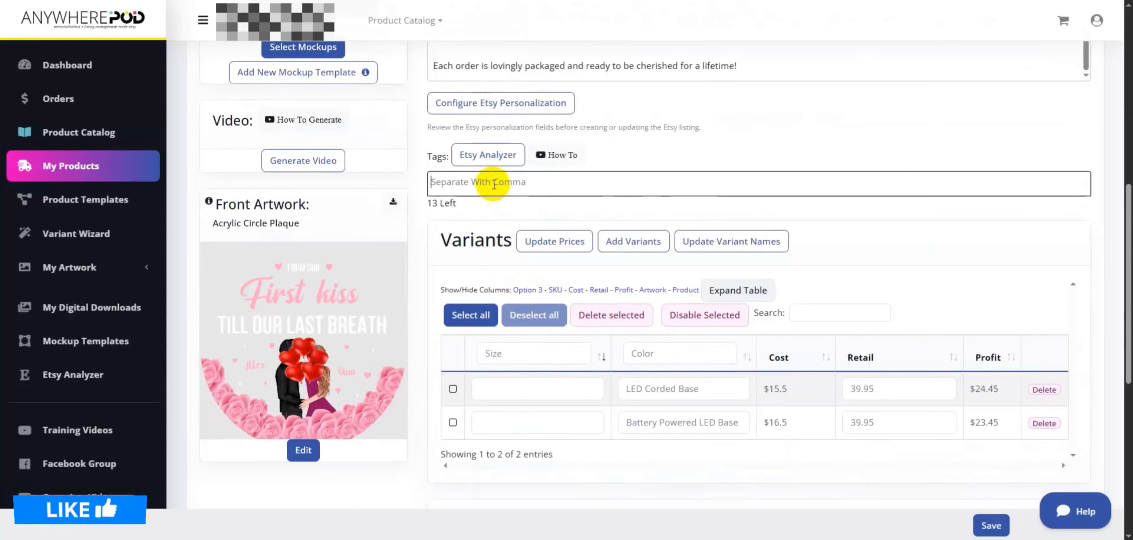
# Step: Fill in the listing tags from "first kiss gift" to "romantic decor", including "personalized gift" and "acrylic plaque", and delete the surplus text
pyautogui.write('first kiss gift, personalized gift, custom couple gift, acrylic plaque, led night light, anniversary gift, wedding keepsake, valentines gift, boyfriend gift, girlfriend gift, custom name gift, romantic decor, engagement gift')
pyautogui.moveTo(905, 201); pyautogui.dragTo(828, 200)
pyautogui.press('BackSpace')
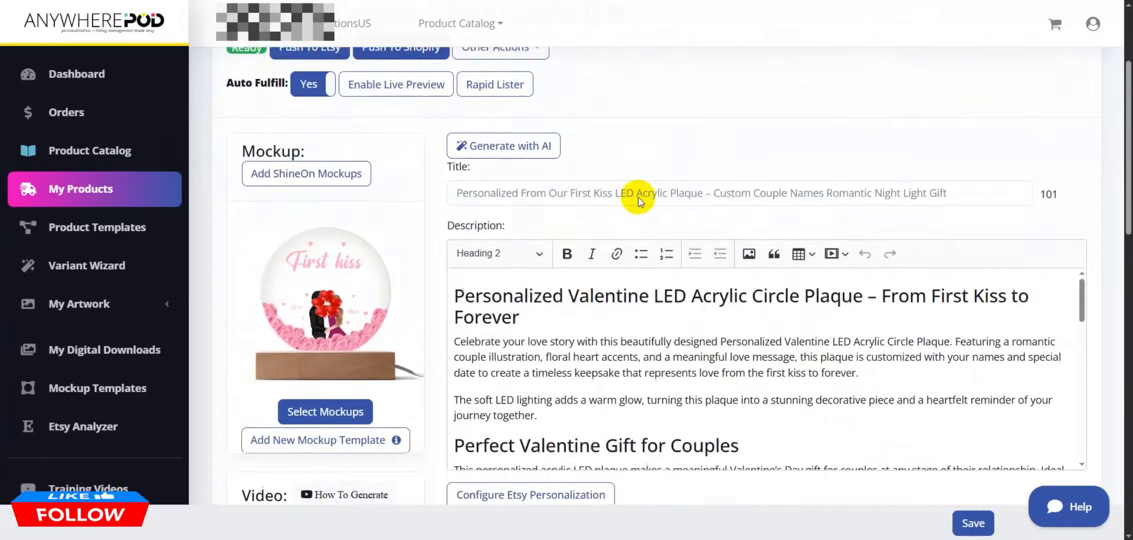
# Step: Insert the "Preview Your Personalized Design Before Purchase" text with its preview link and instructions at the start of the product description
pyautogui.click(458, 215)
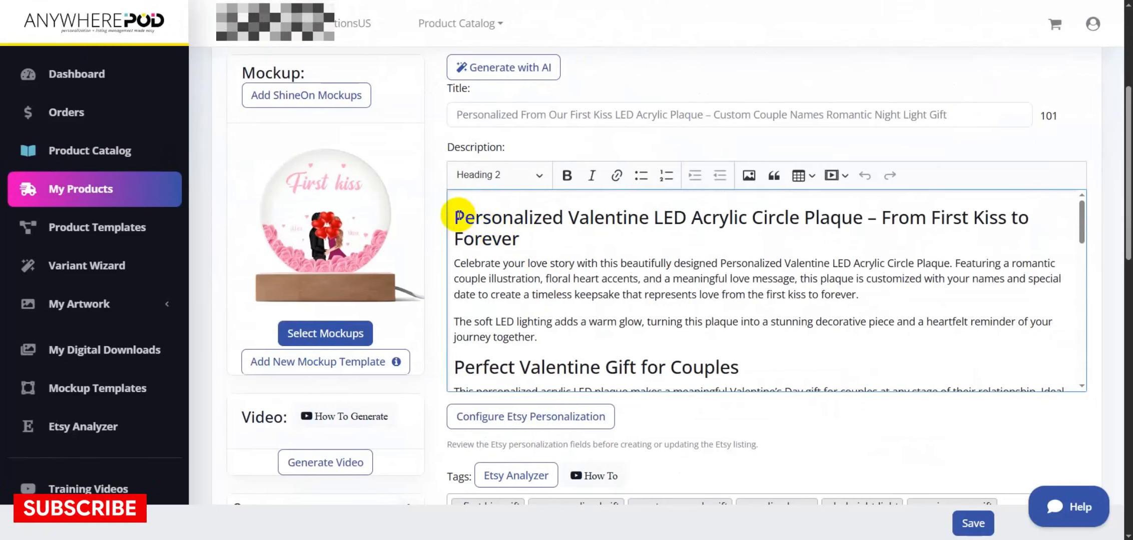
pyautogui.press('Return')
pyautogui.press('Return')
pyautogui.press('Return')
pyautogui.click(459, 215)
pyautogui.write('Preview Your Personalized Design Before Purchase Use our live preview tool to customize and view your design before ordering: https://prsnl.art/FK8vy Simply enter your personalization details, preview your design instantly, and then complete your purchase with confidence!')
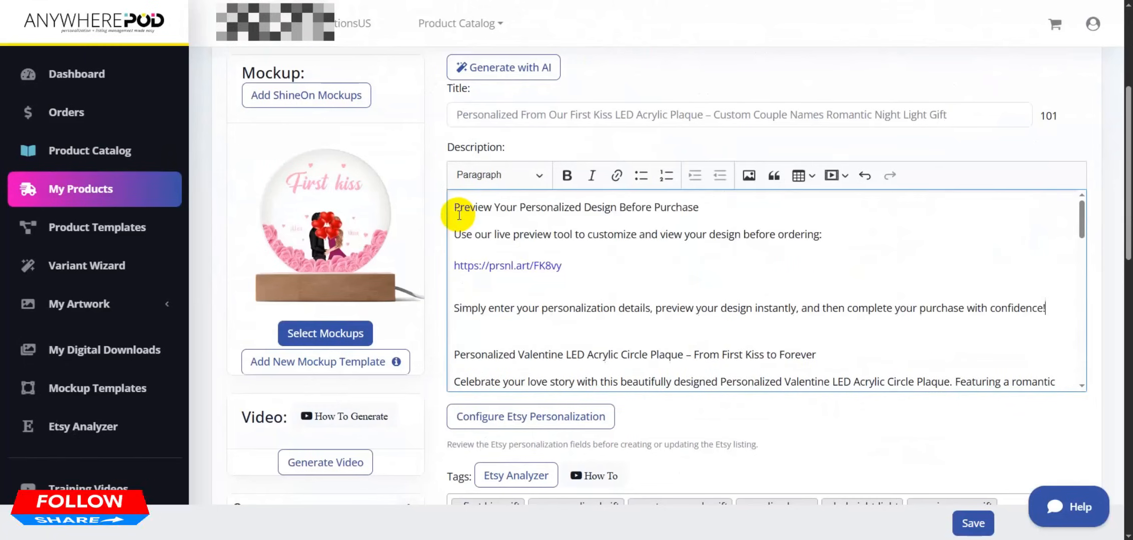
pyautogui.scroll(-1, 609, 321)
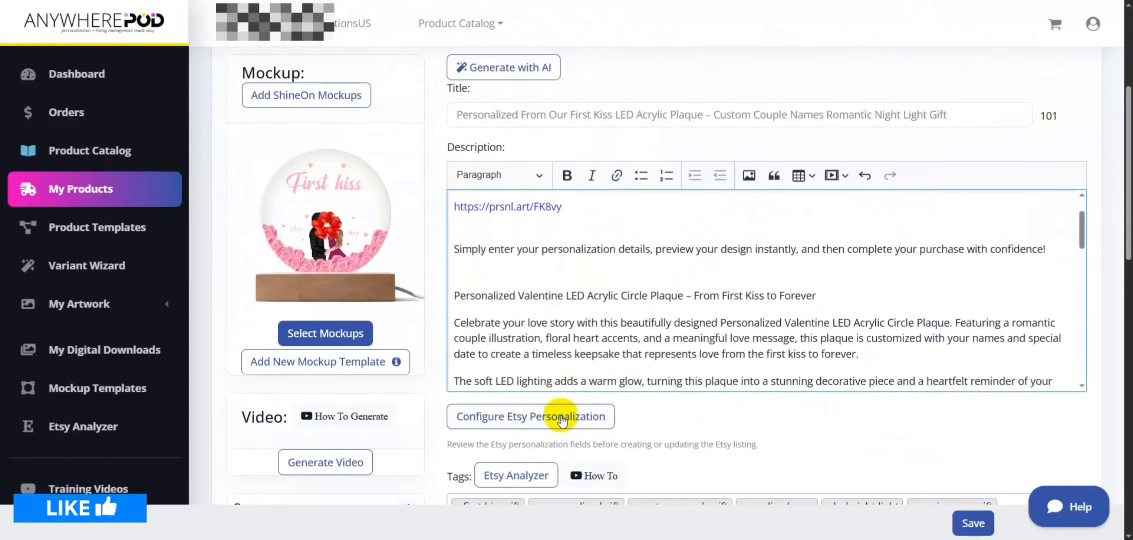
pyautogui.click(576, 416)
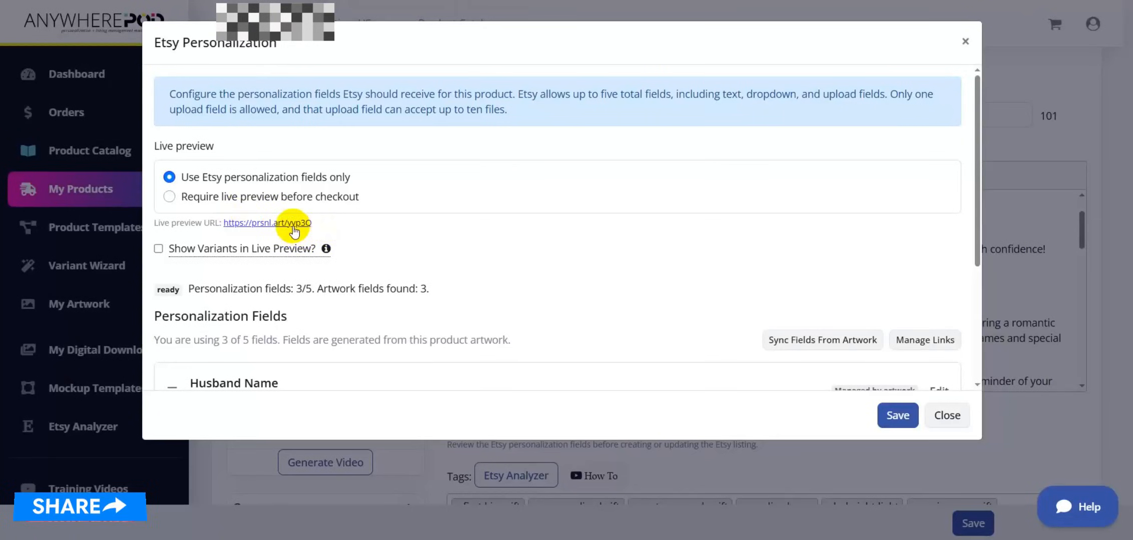
pyautogui.rightClick(292, 226)
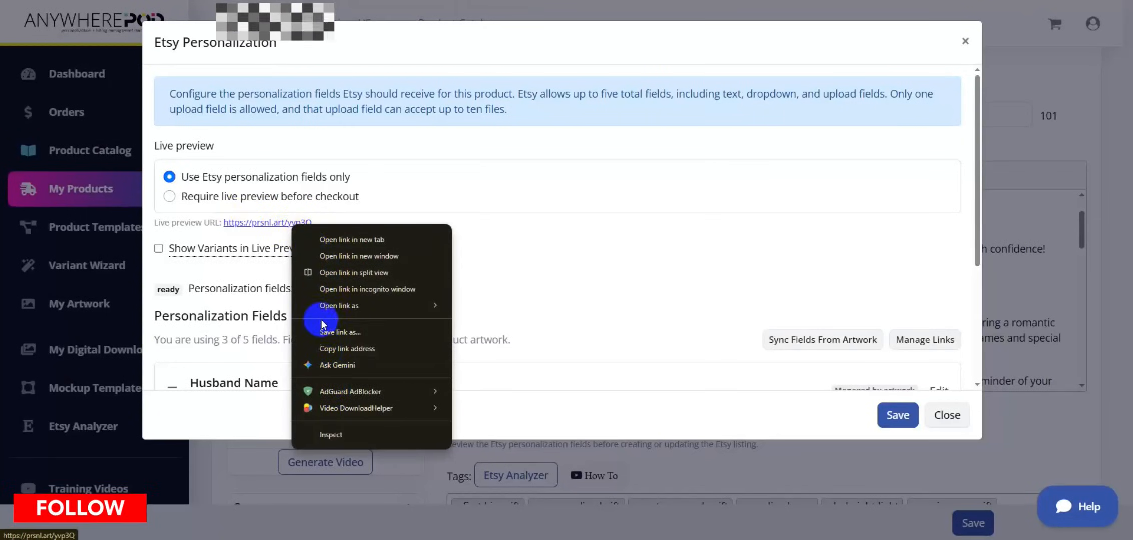
pyautogui.click(362, 349)
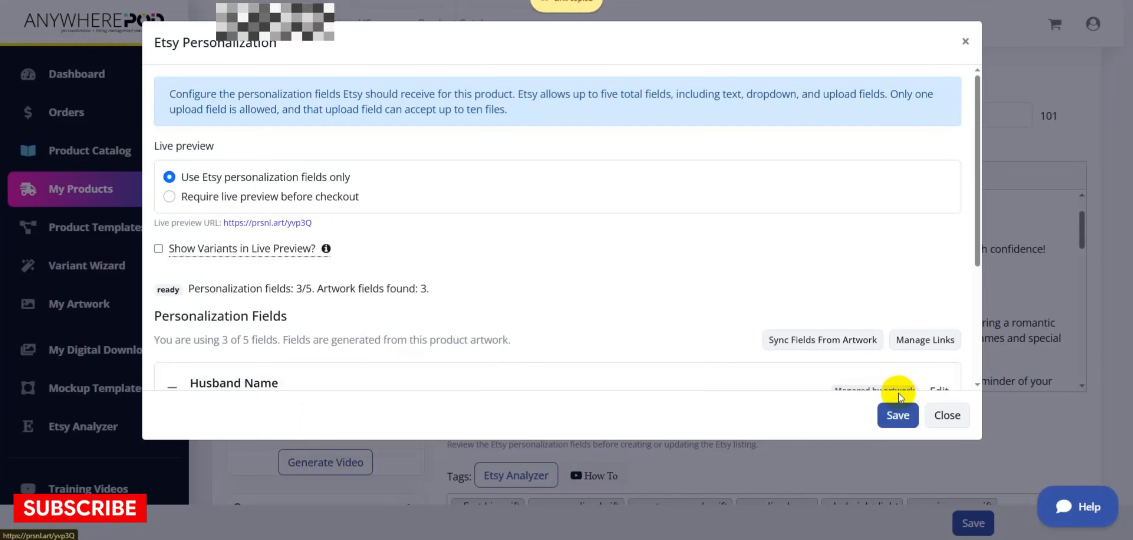
pyautogui.click(936, 415)
pyautogui.moveTo(566, 207); pyautogui.dragTo(447, 207)
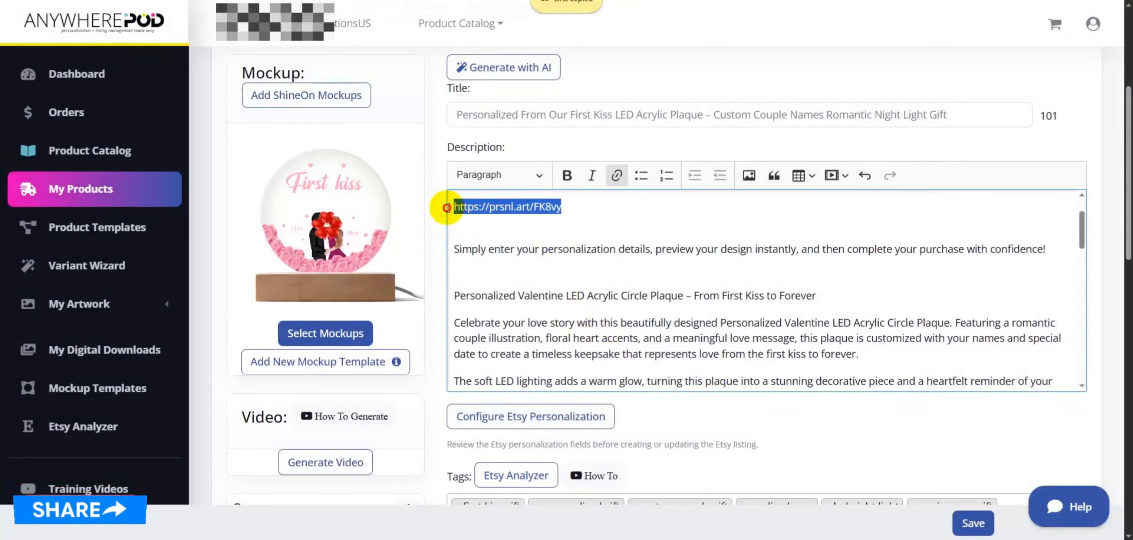
pyautogui.hotkey('ctrl', 'v')
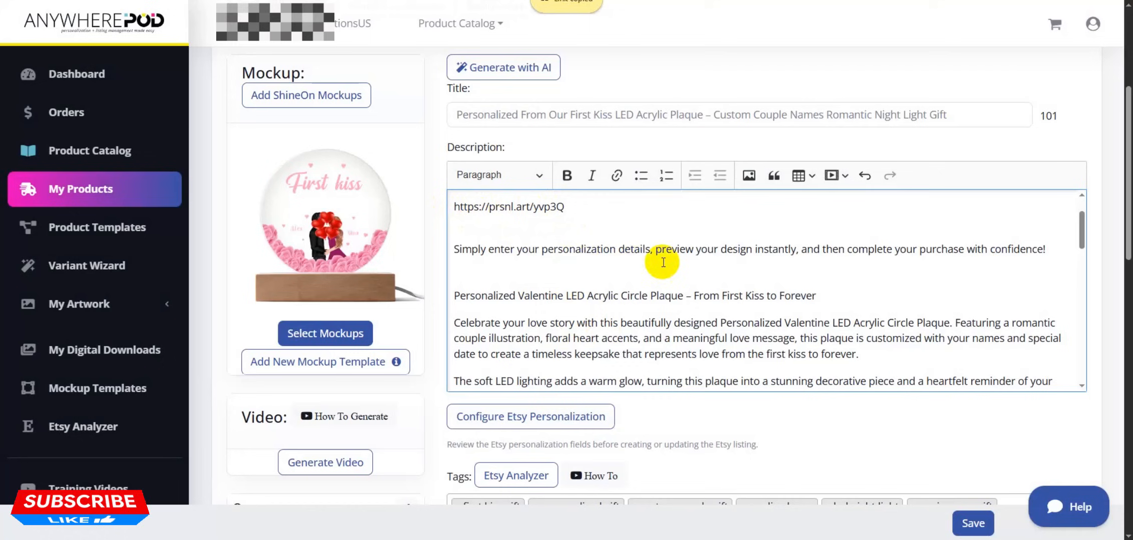
pyautogui.click(960, 523)
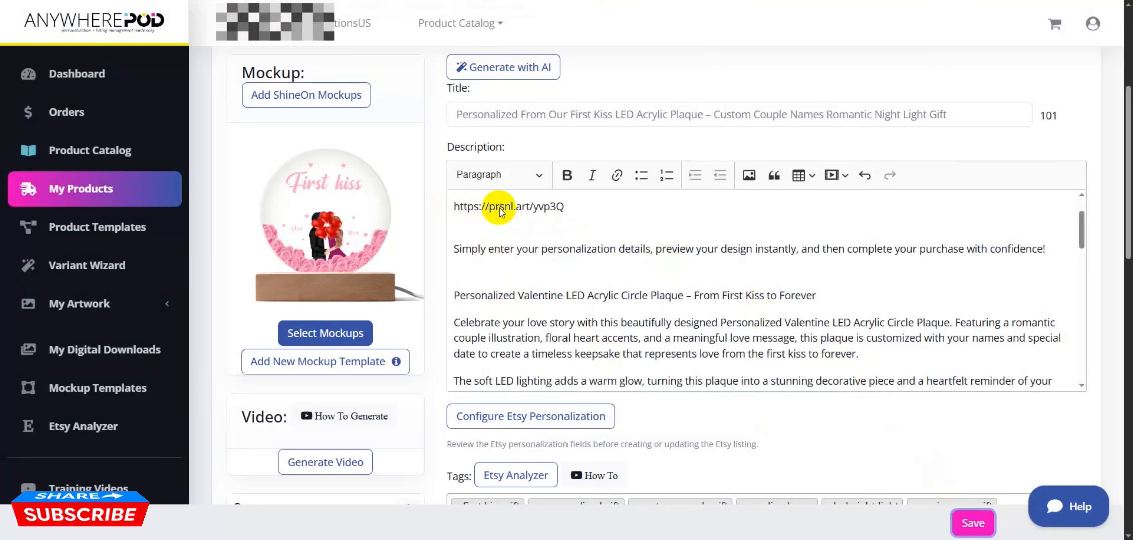
# Step: Review the description's preview link, save the product again and push it to Etsy
pyautogui.scroll(-5, 572, 374)
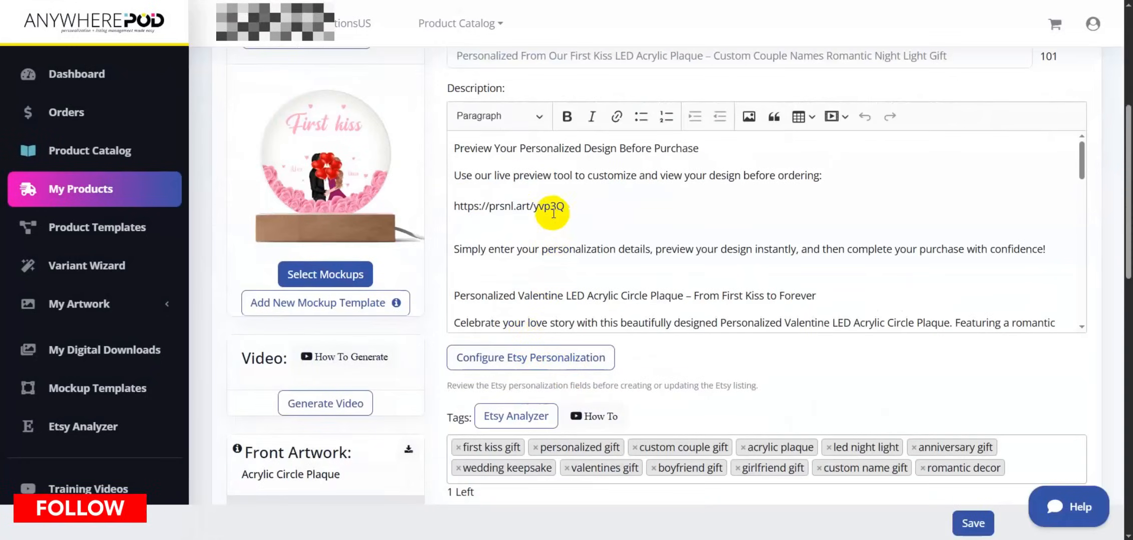
pyautogui.scroll(5, 607, 207)
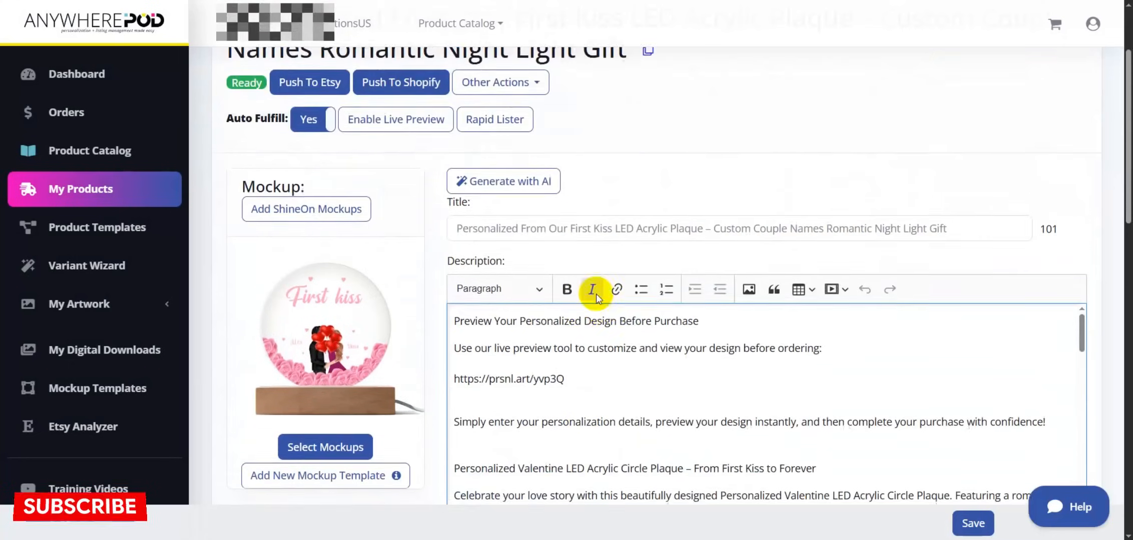
pyautogui.scroll(-2, 650, 293)
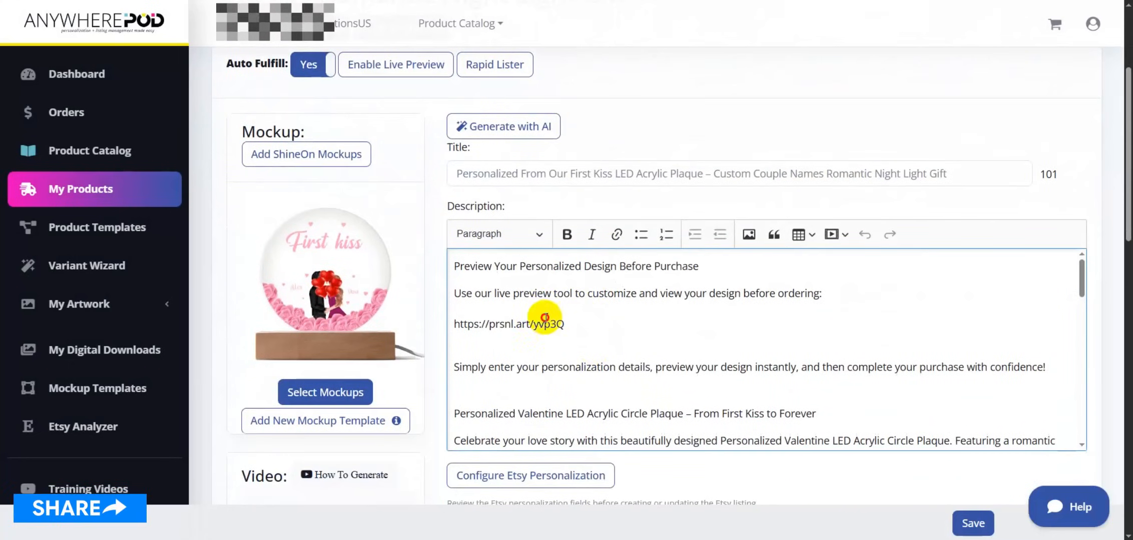
pyautogui.moveTo(566, 324); pyautogui.dragTo(446, 324)
pyautogui.click(973, 523)
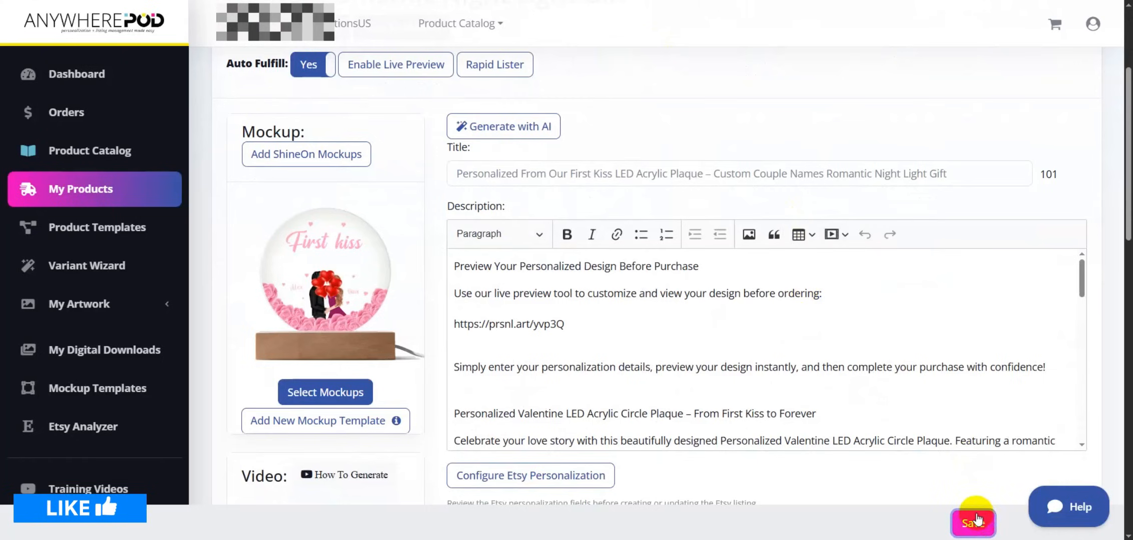
pyautogui.scroll(-2, 586, 207)
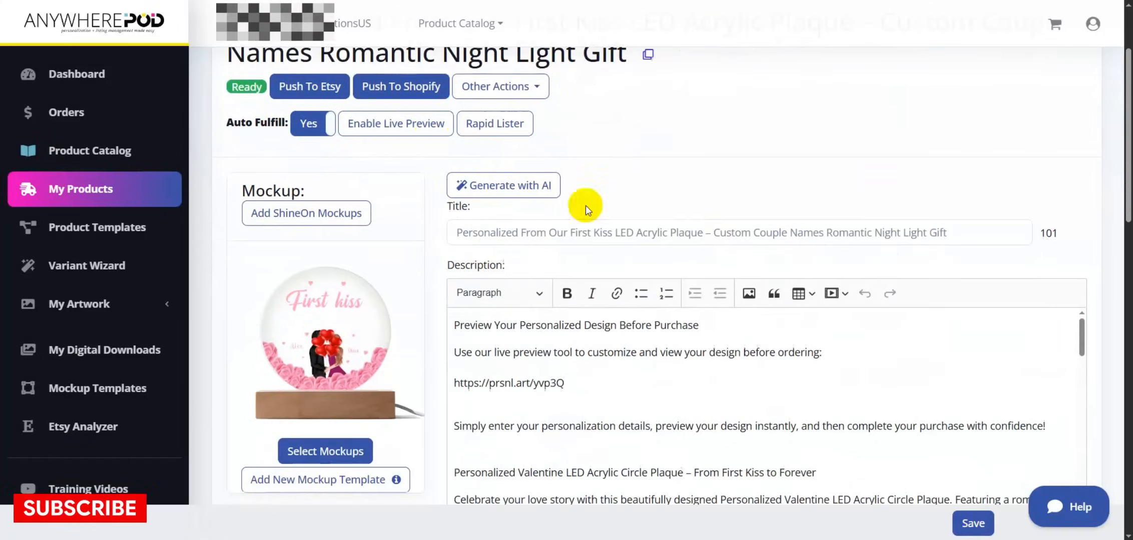
pyautogui.click(345, 88)
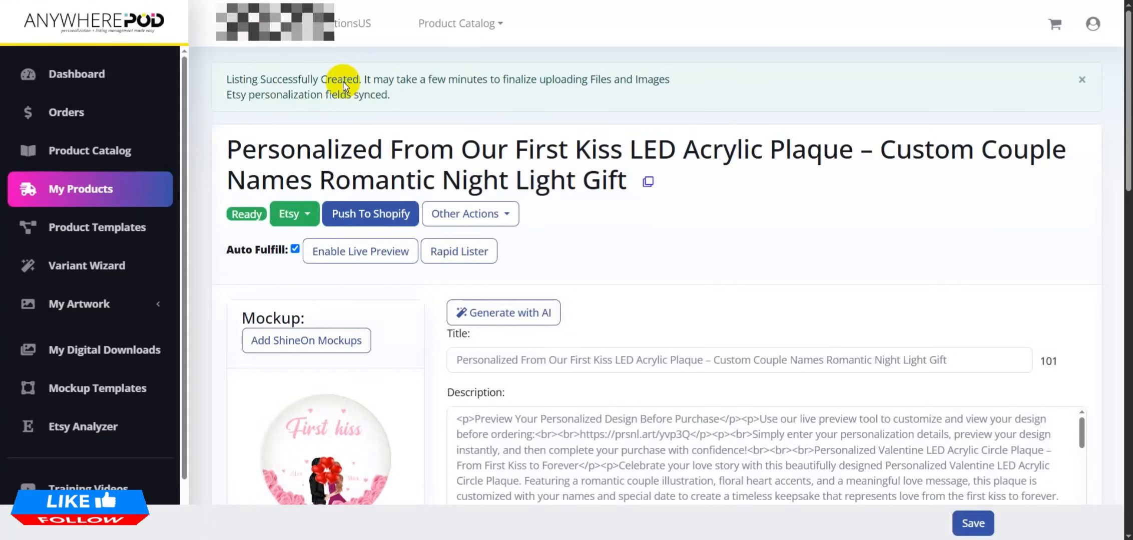
# Step: Examine the published Etsy listing's first image and color options, and reload the page
pyautogui.scroll(-1, 344, 87)
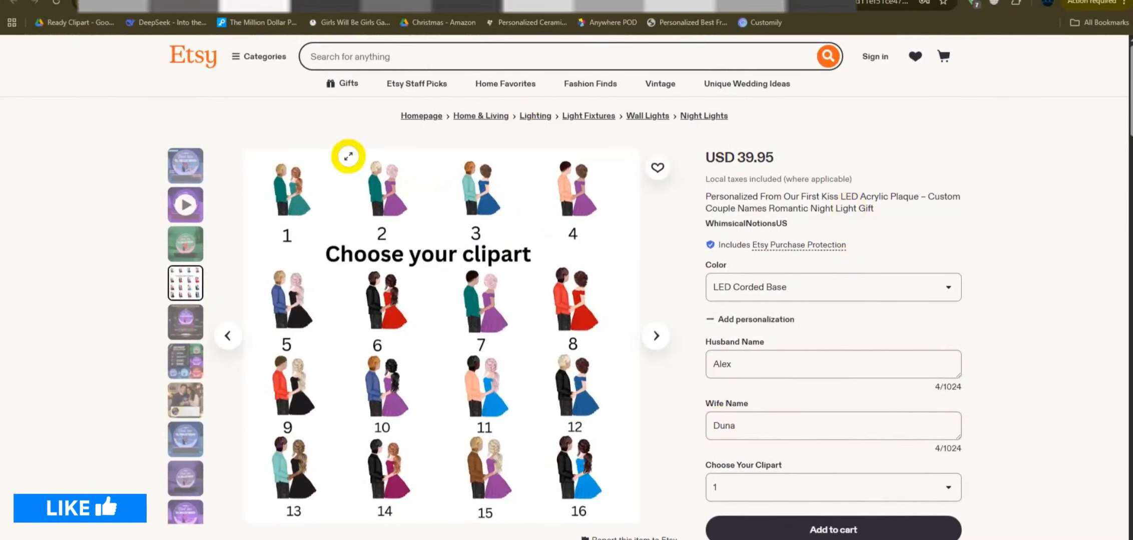
pyautogui.click(186, 167)
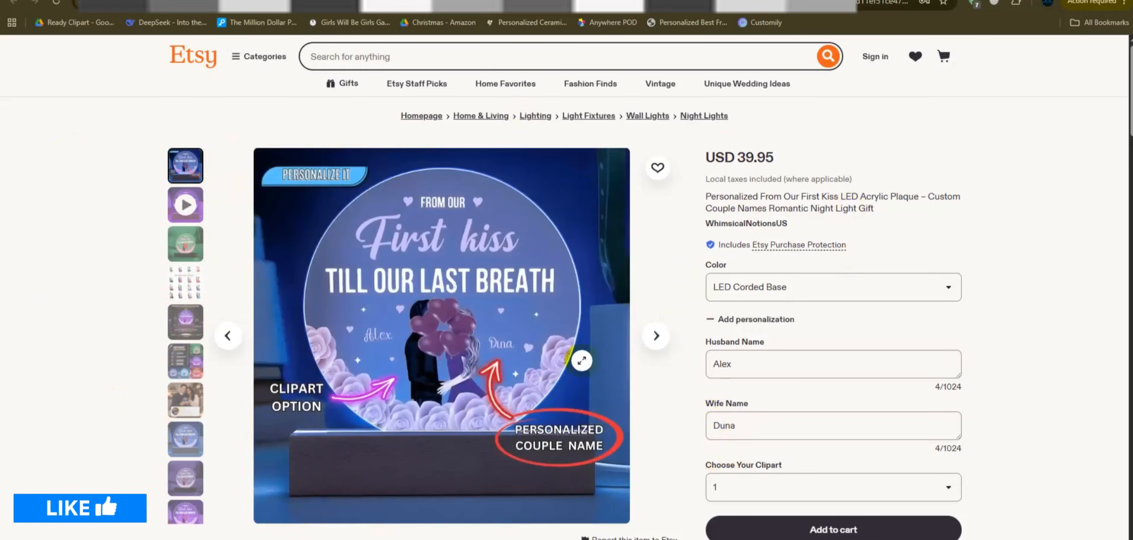
pyautogui.click(755, 279)
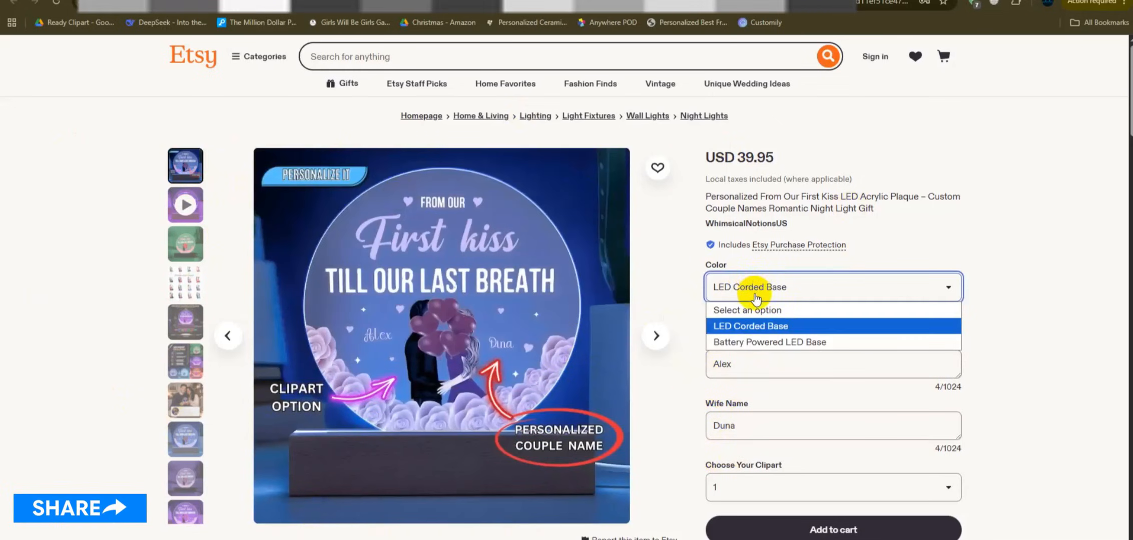
pyautogui.click(62, 1)
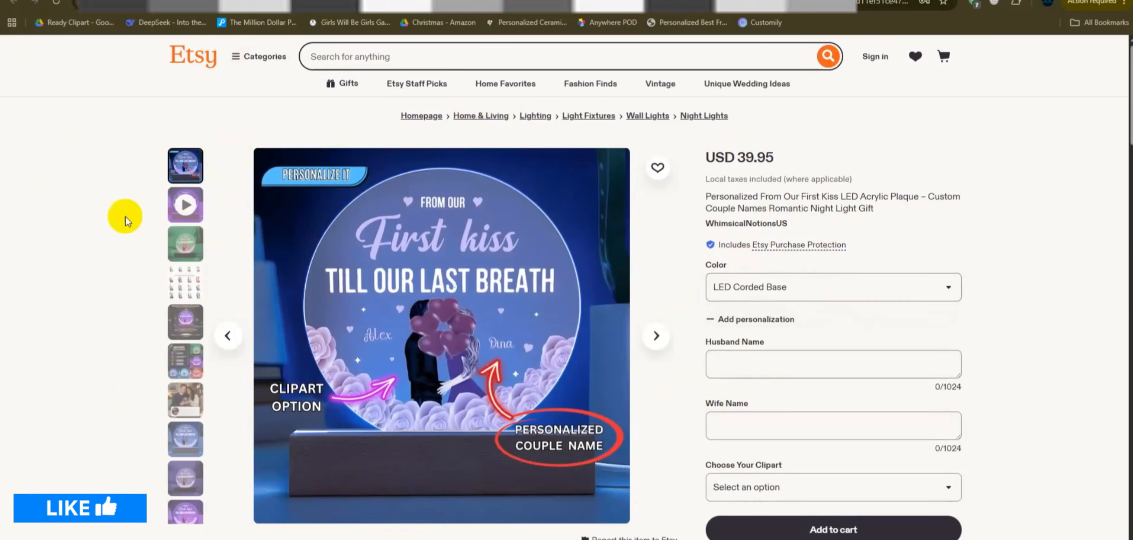
# Step: Fill in the husband's name and the wife's name in the Etsy listing's personalization fields
pyautogui.scroll(-1, 696, 294)
pyautogui.scroll(1, 123, 242)
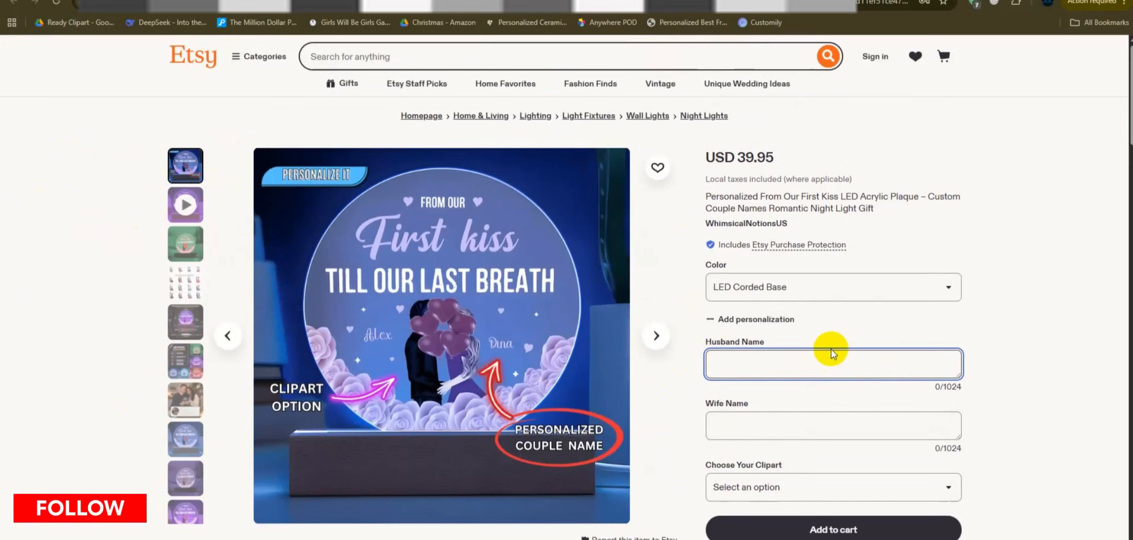
pyautogui.write('Alex')
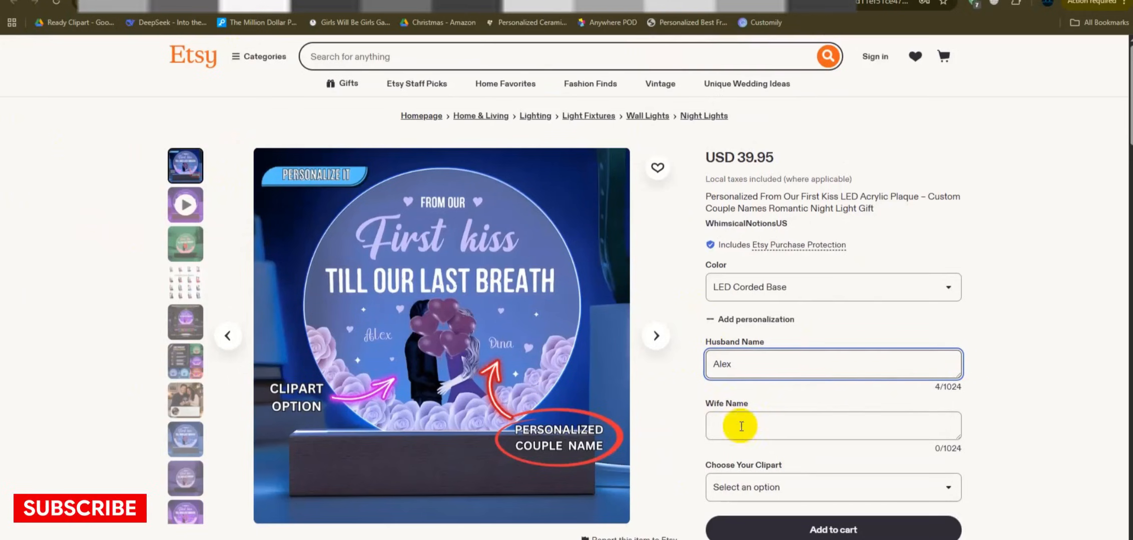
pyautogui.click(738, 429)
pyautogui.write('S')
pyautogui.press('BackSpace')
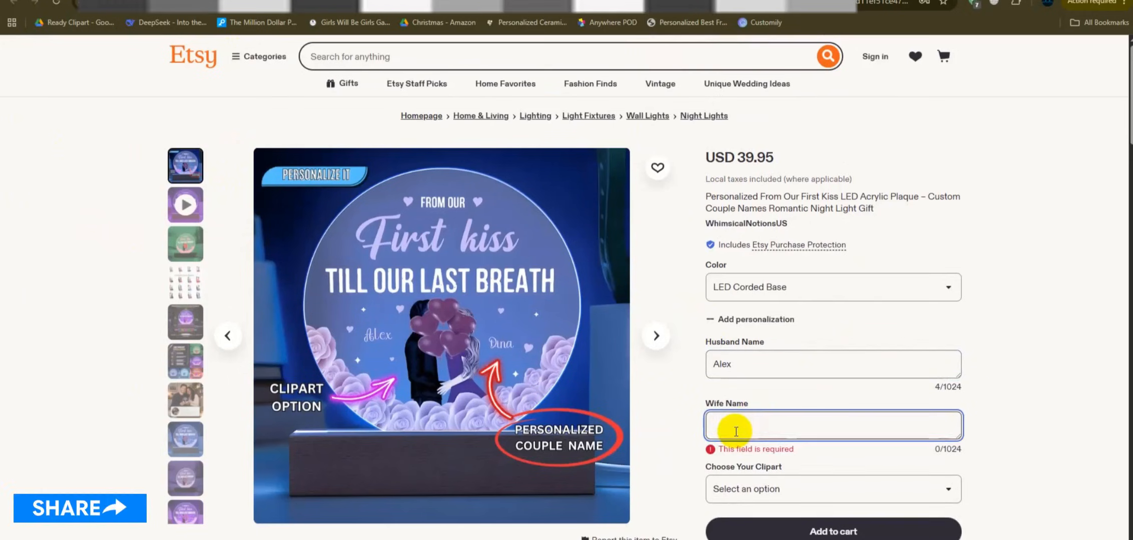
pyautogui.write('Duna')
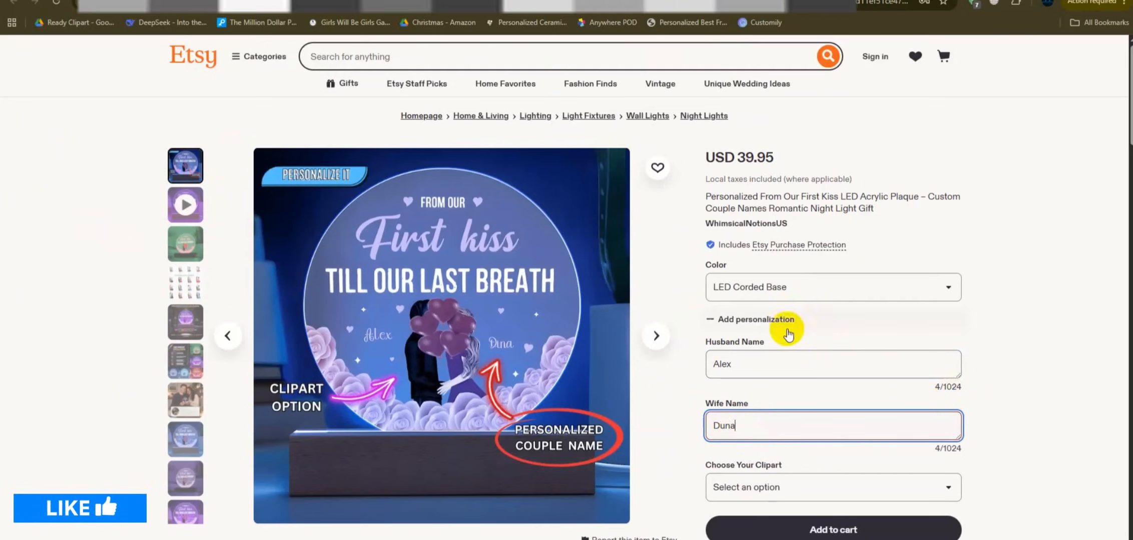
# Step: Display the listing's "Choose your clipart" image and test the clipart choice with options 12, 5 and 8
pyautogui.click(775, 497)
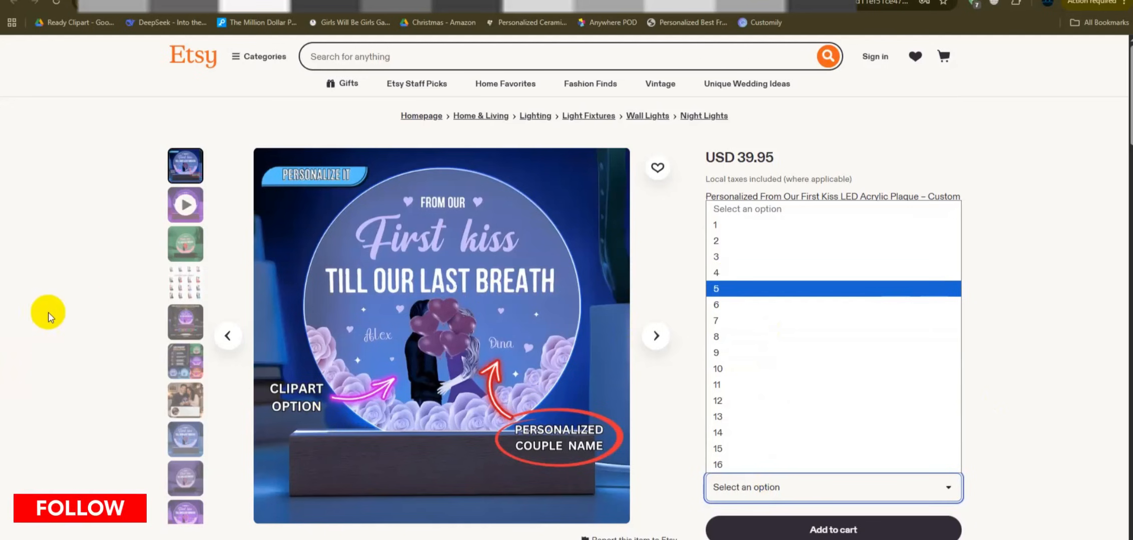
pyautogui.click(183, 279)
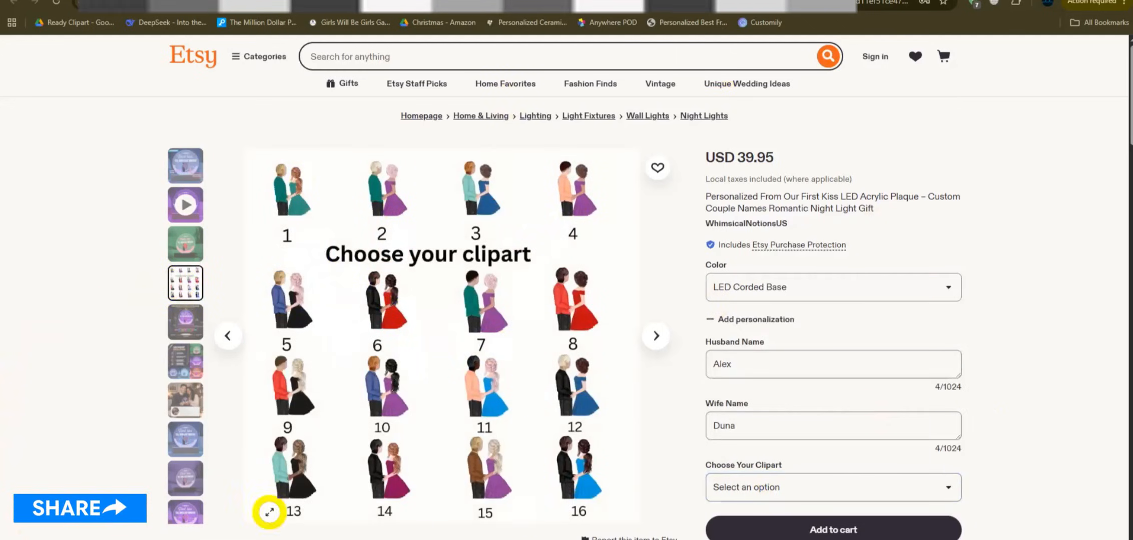
pyautogui.click(776, 497)
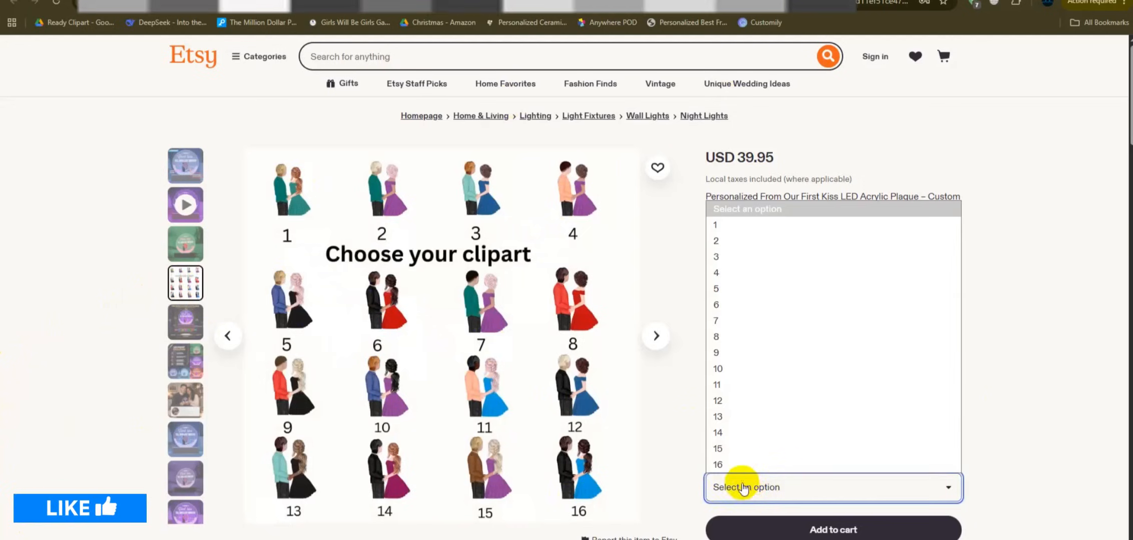
pyautogui.click(728, 403)
pyautogui.click(755, 488)
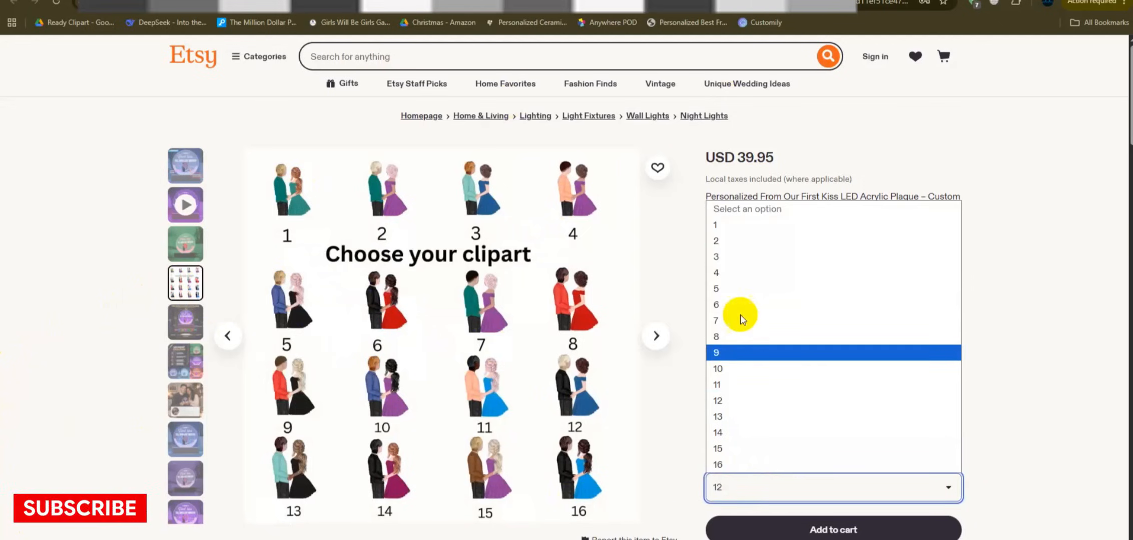
pyautogui.click(727, 287)
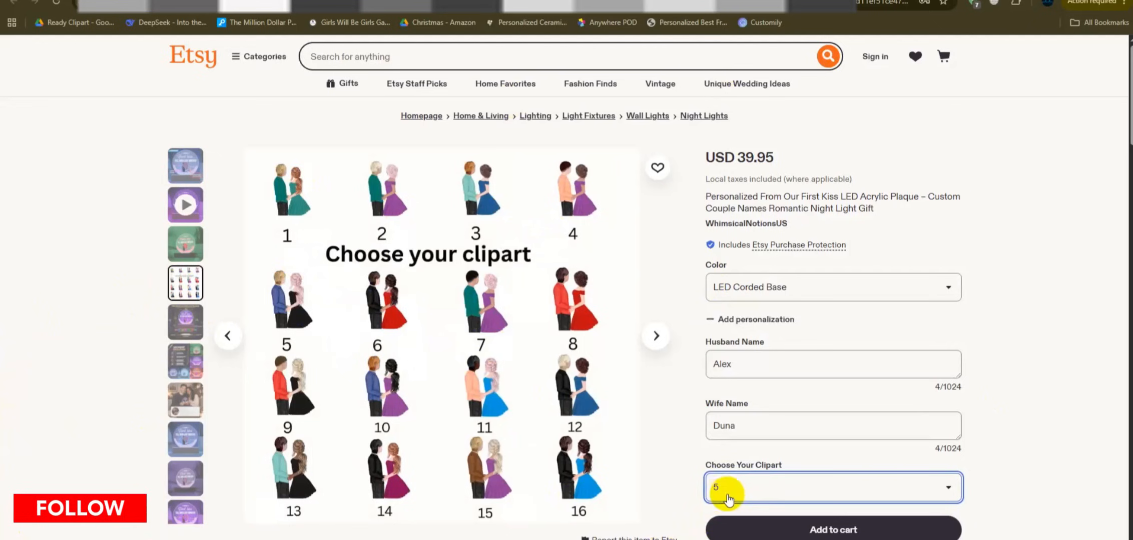
pyautogui.scroll(-1, 728, 499)
pyautogui.click(712, 429)
pyautogui.click(735, 278)
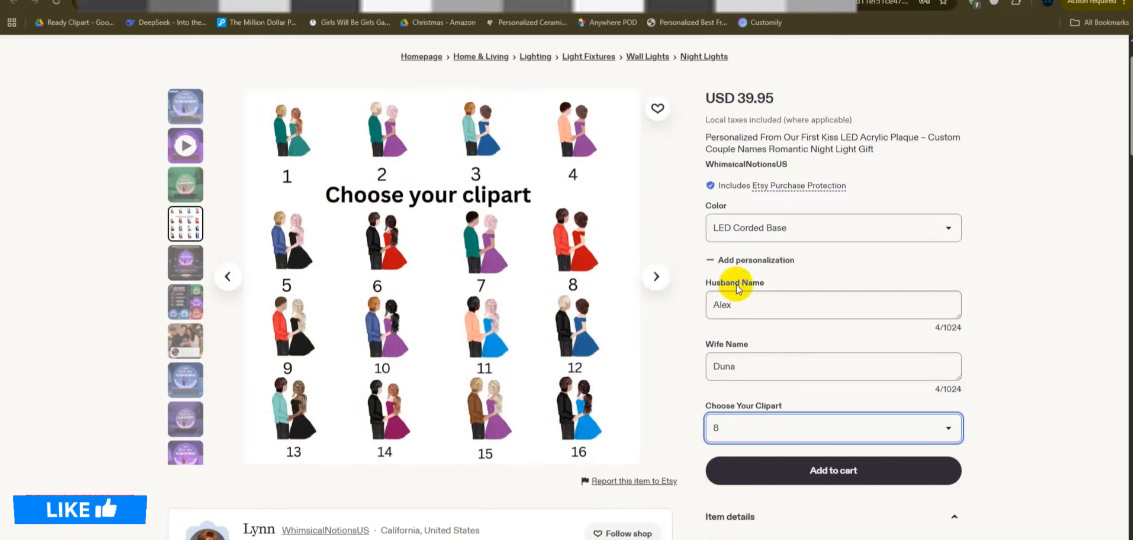
# Step: Expand the Etsy listing's item details and open its live preview link, prsnl.art/yvp3Q, in a new browser tab
pyautogui.scroll(-5, 368, 203)
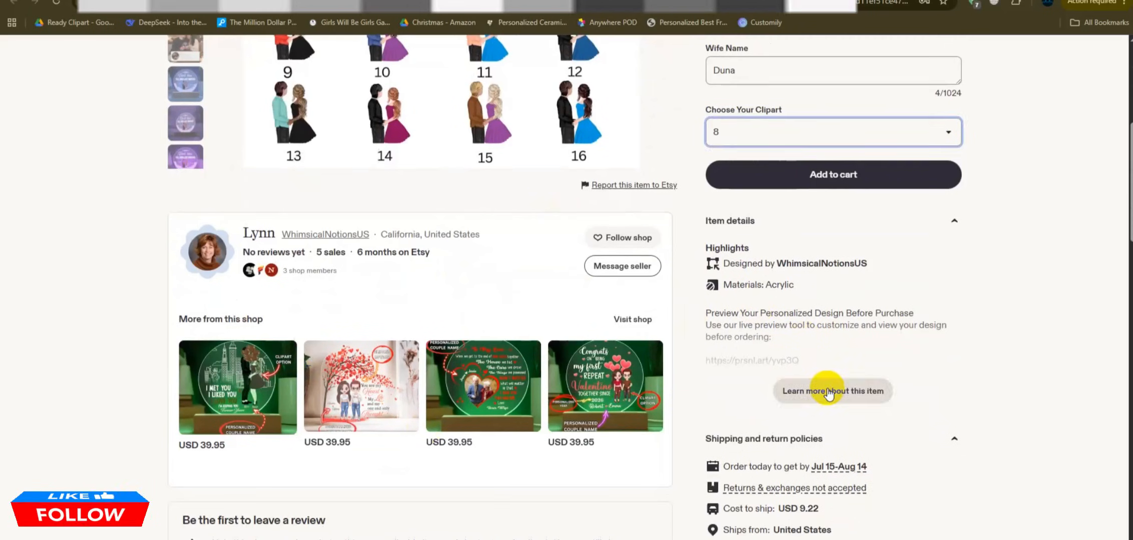
pyautogui.click(825, 388)
pyautogui.scroll(-1, 702, 372)
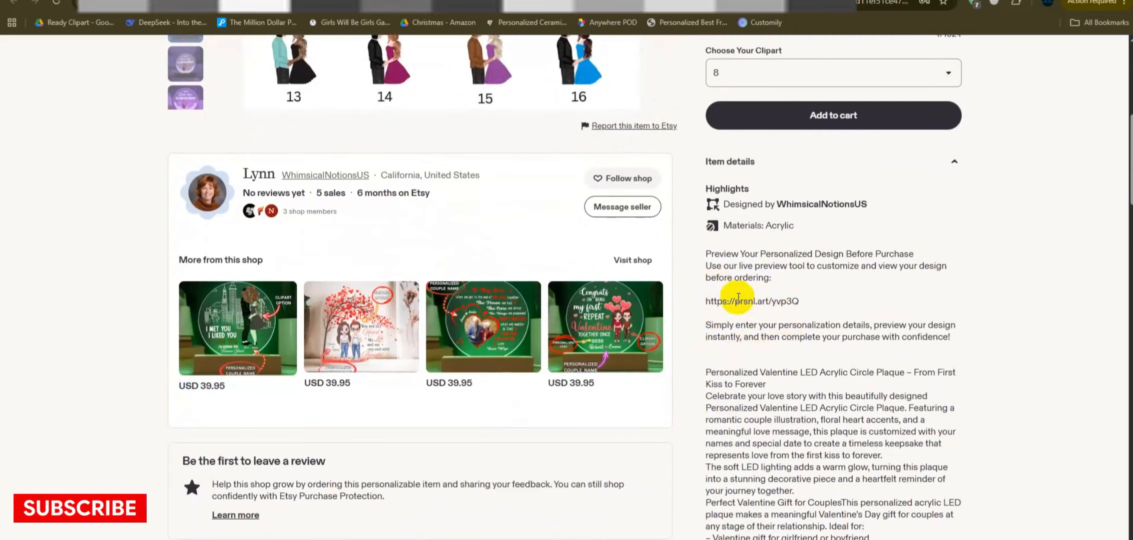
pyautogui.tripleClick(765, 301)
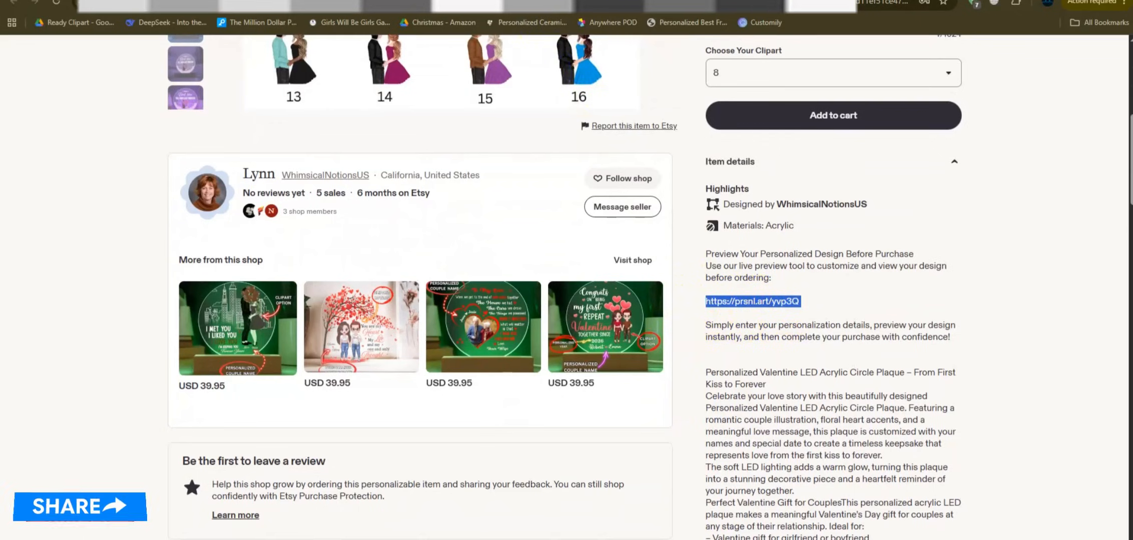
pyautogui.hotkey('ctrl', 't')
pyautogui.click(483, 4)
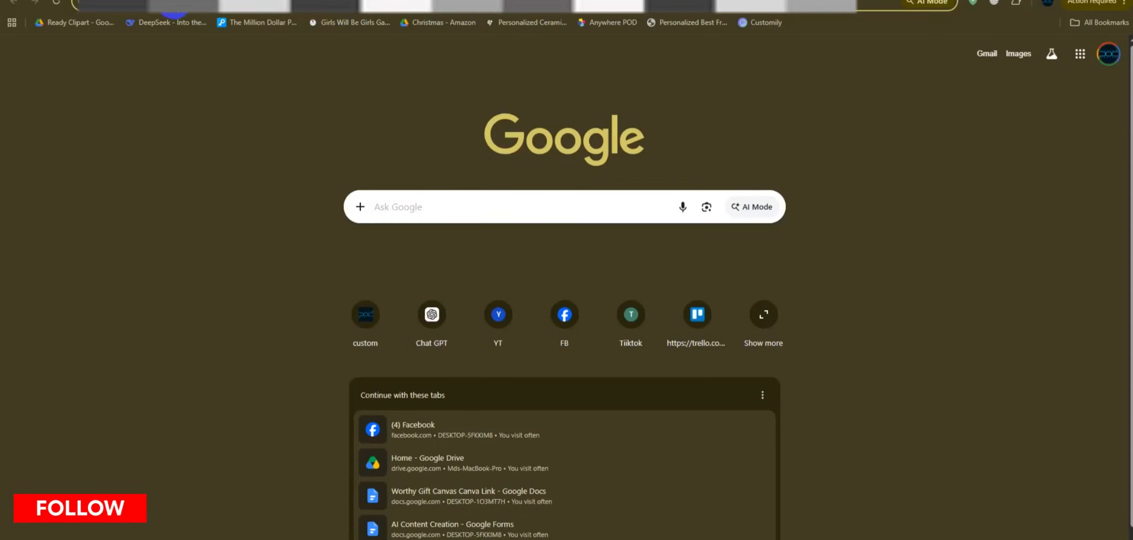
pyautogui.hotkey('ctrl', 'v')
pyautogui.press('Return')
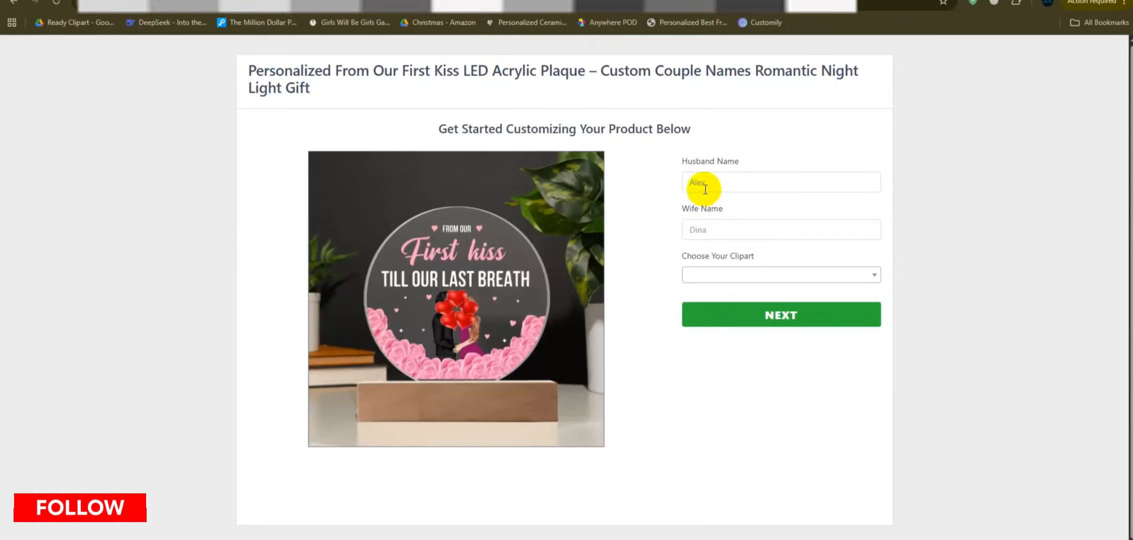
# Step: Fill in the husband's name and the wife's name on the live preview page
pyautogui.click(705, 188)
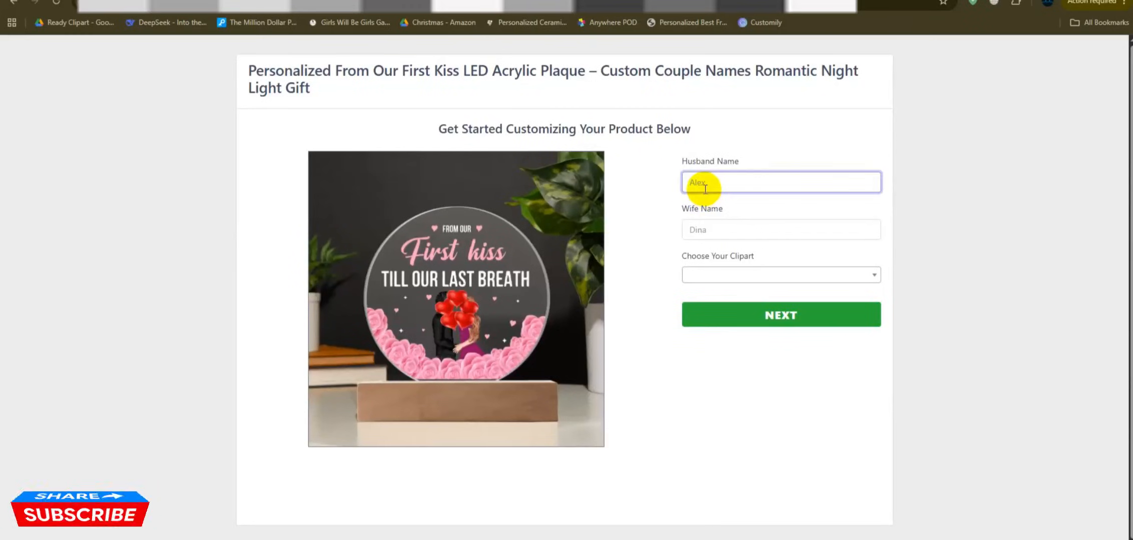
pyautogui.write('Ale')
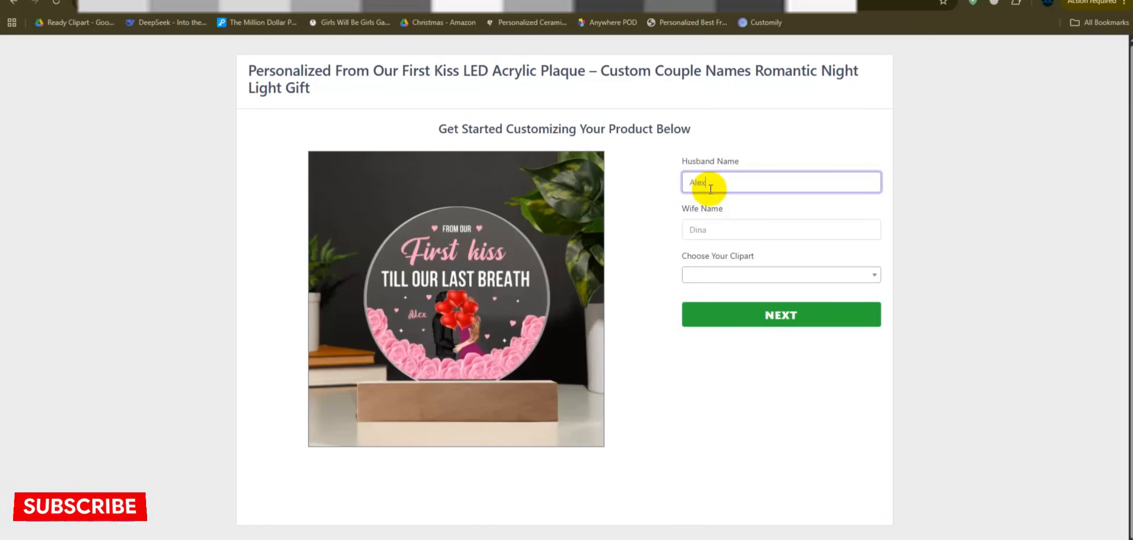
pyautogui.write('x')
pyautogui.click(709, 235)
pyautogui.write('Dina')
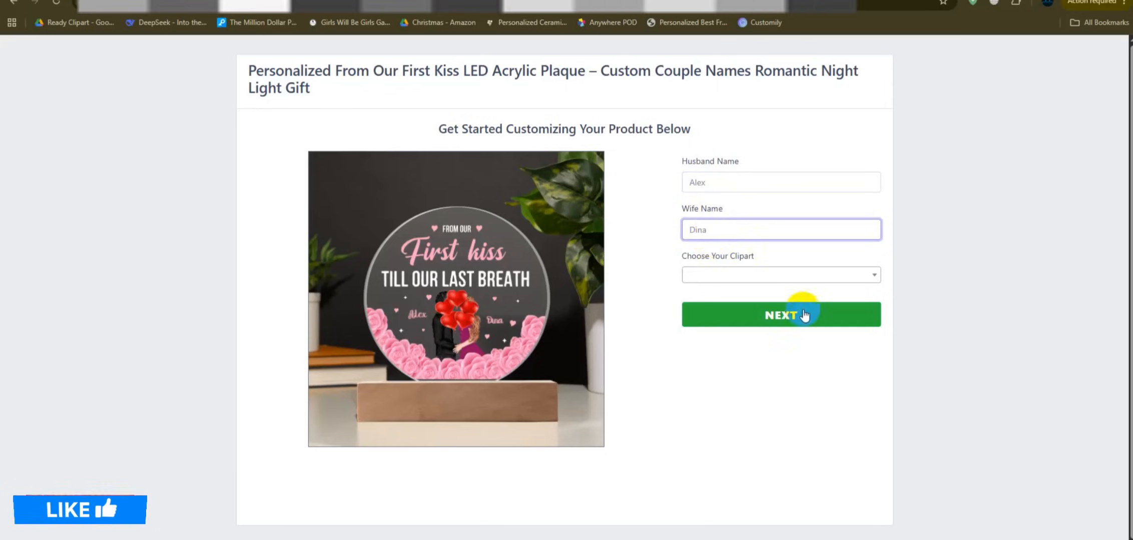
# Step: Test the live preview's clipart choice with options 1, 2 and 3 in turn
pyautogui.click(750, 276)
pyautogui.click(718, 345)
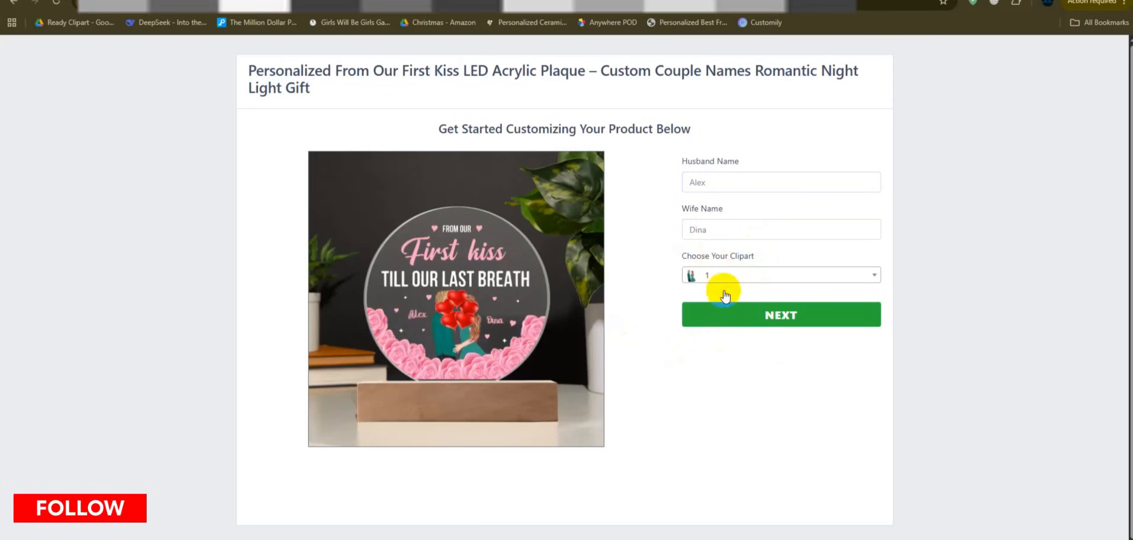
pyautogui.click(719, 277)
pyautogui.click(720, 367)
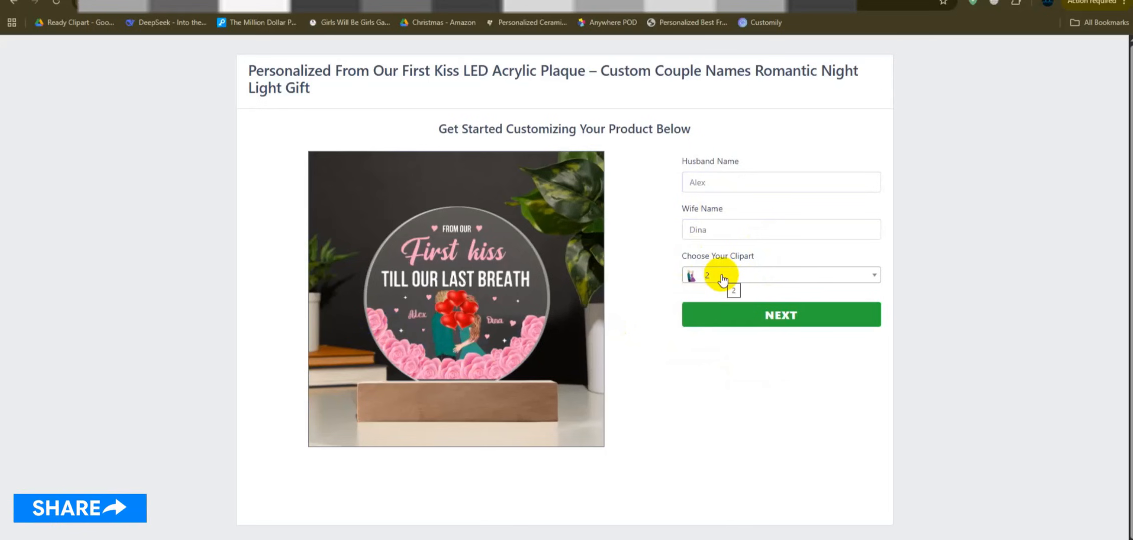
pyautogui.click(721, 275)
pyautogui.click(701, 394)
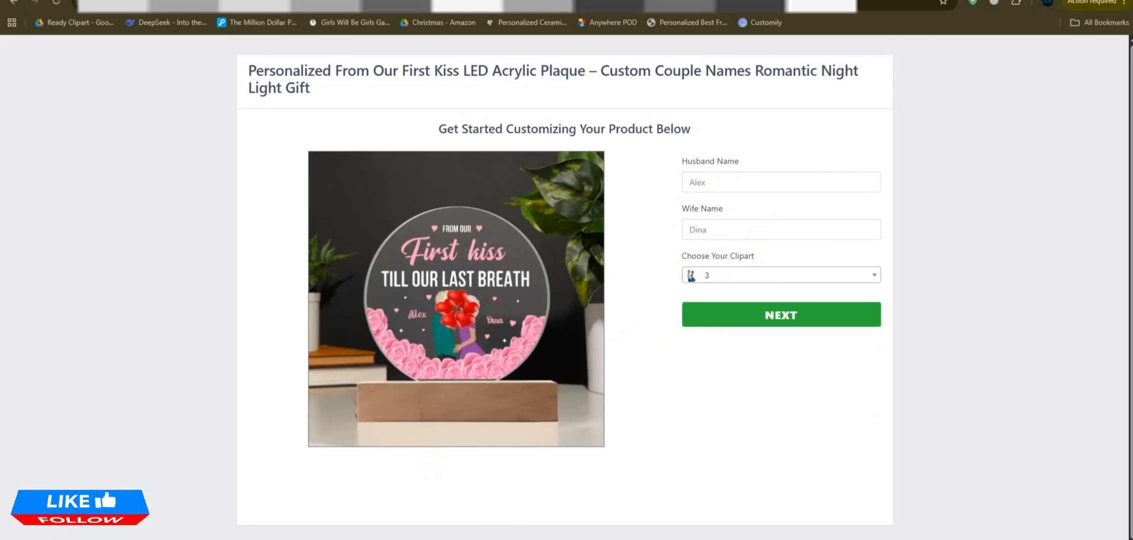